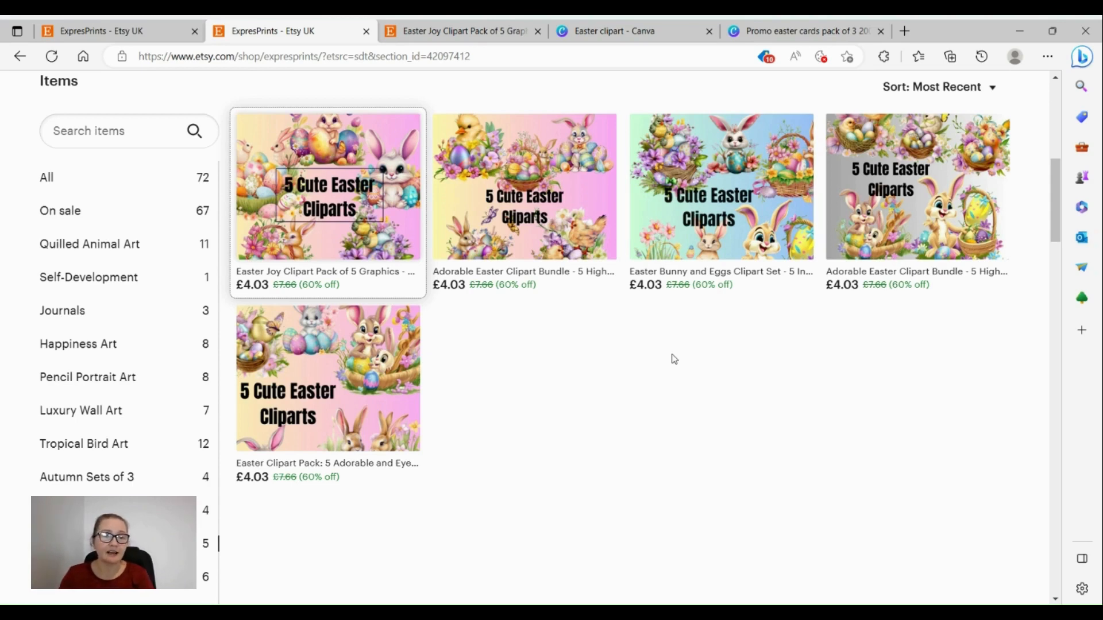
- Browse the ExpresPrints shop's front page and open its Easter Cliparts section
left_click(133, 20)
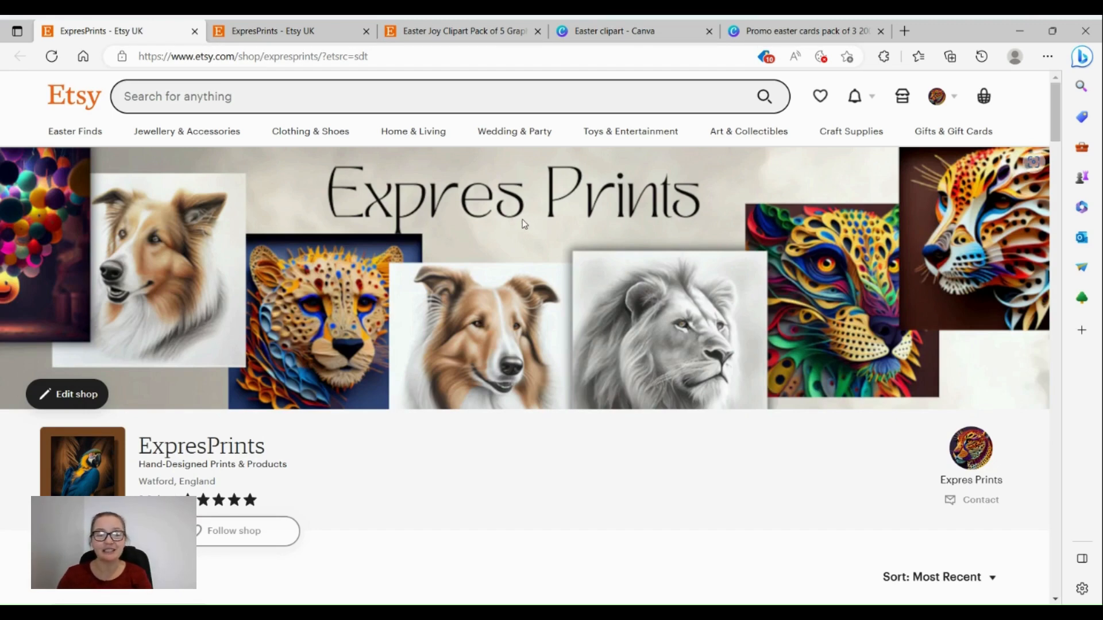
scroll(373, 283, "down", 10)
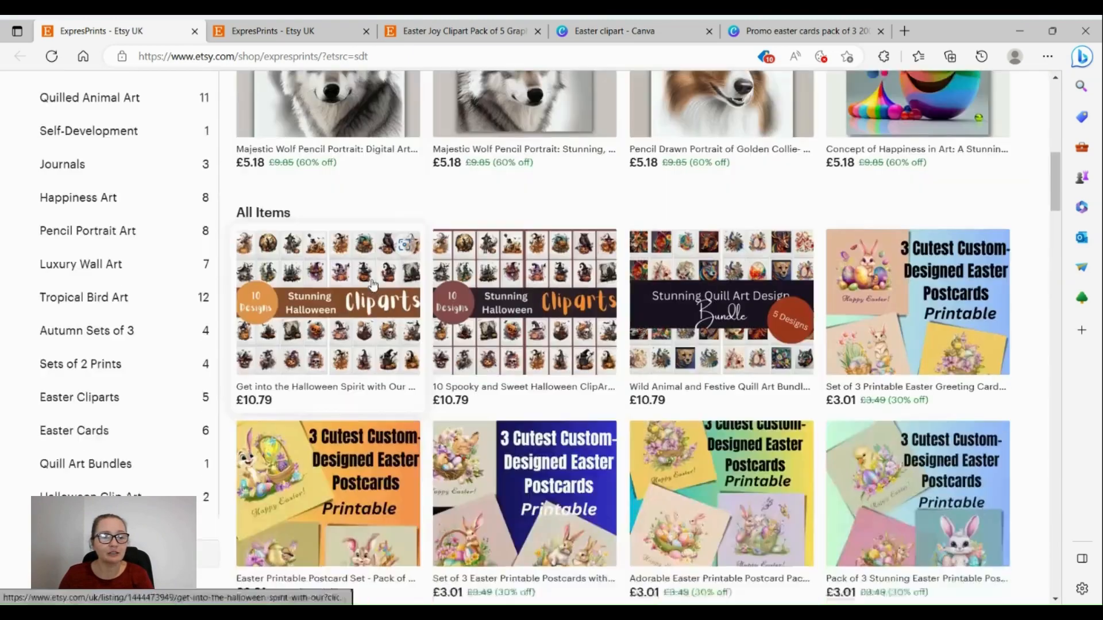
scroll(197, 386, "up", 4)
scroll(69, 379, "down", 4)
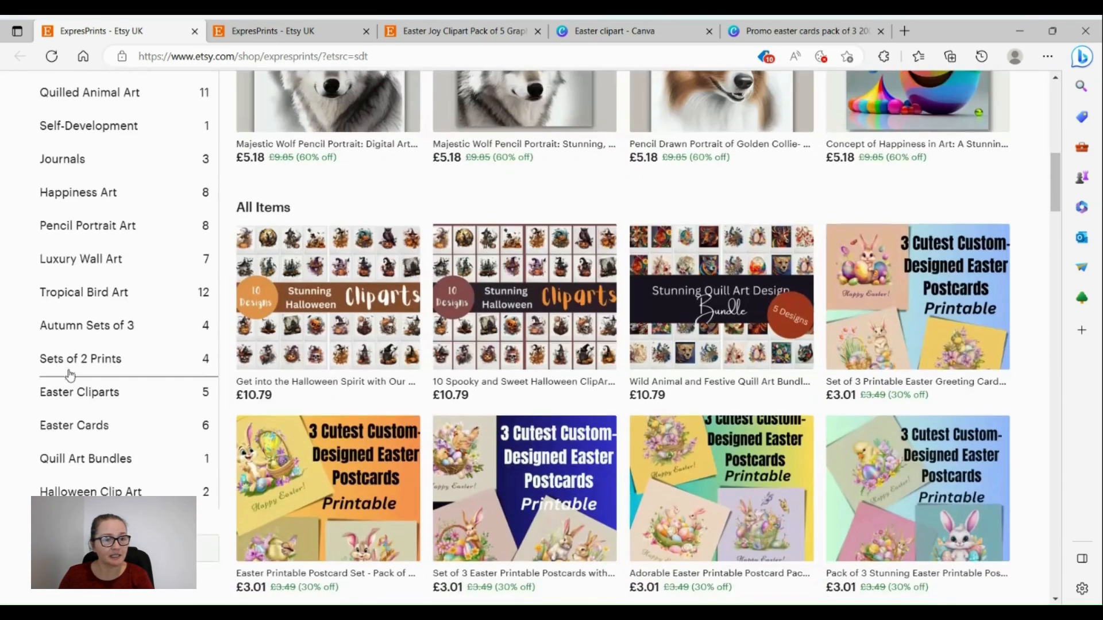
scroll(98, 264, "up", 3)
scroll(94, 266, "down", 4)
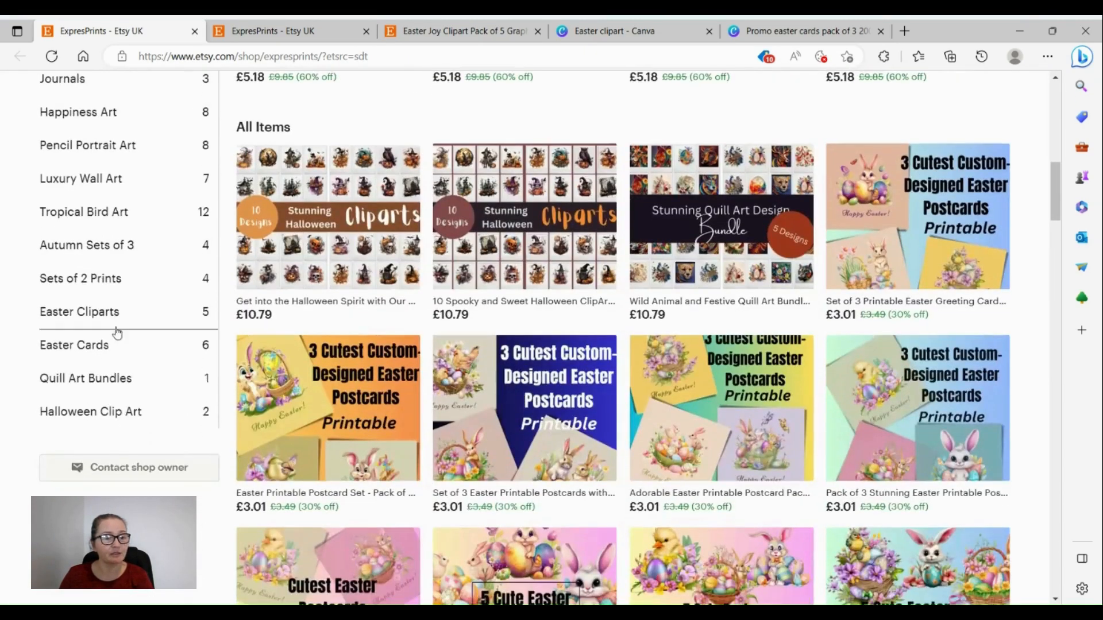
left_click(78, 314)
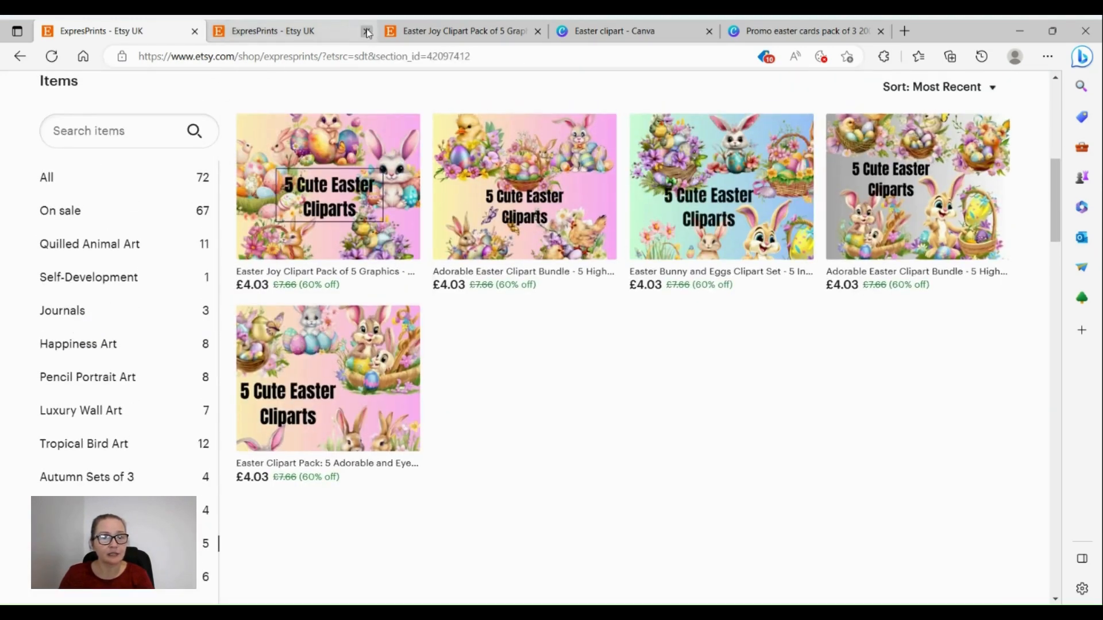
- Open the "Easter Joy Clipart Pack of 5 Graphics" listing from the Easter Cliparts section
left_click(402, 31)
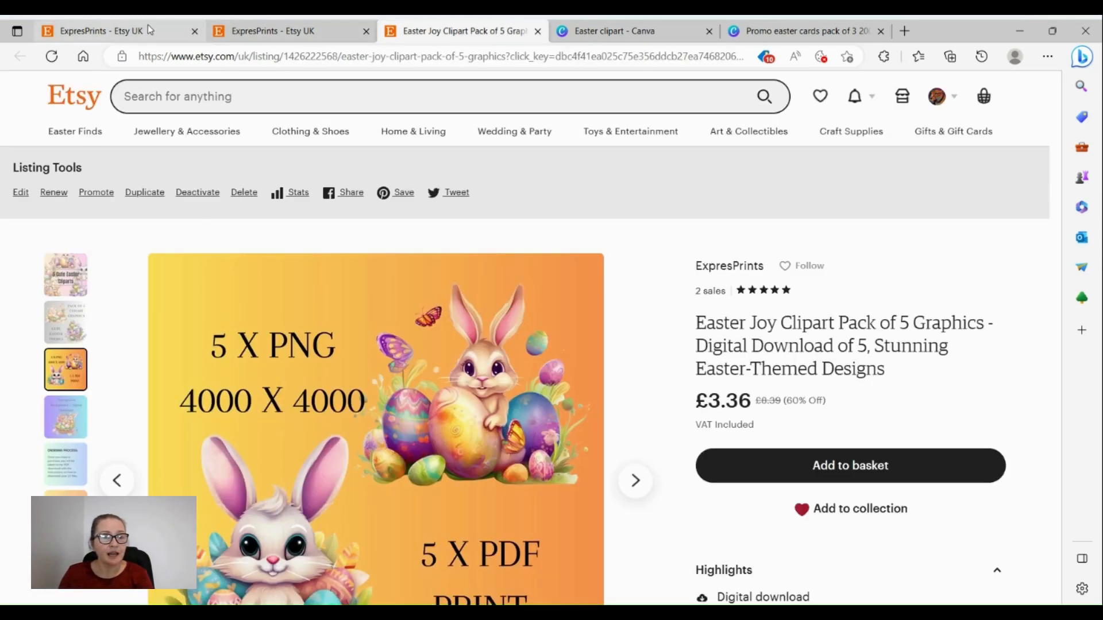
left_click(147, 29)
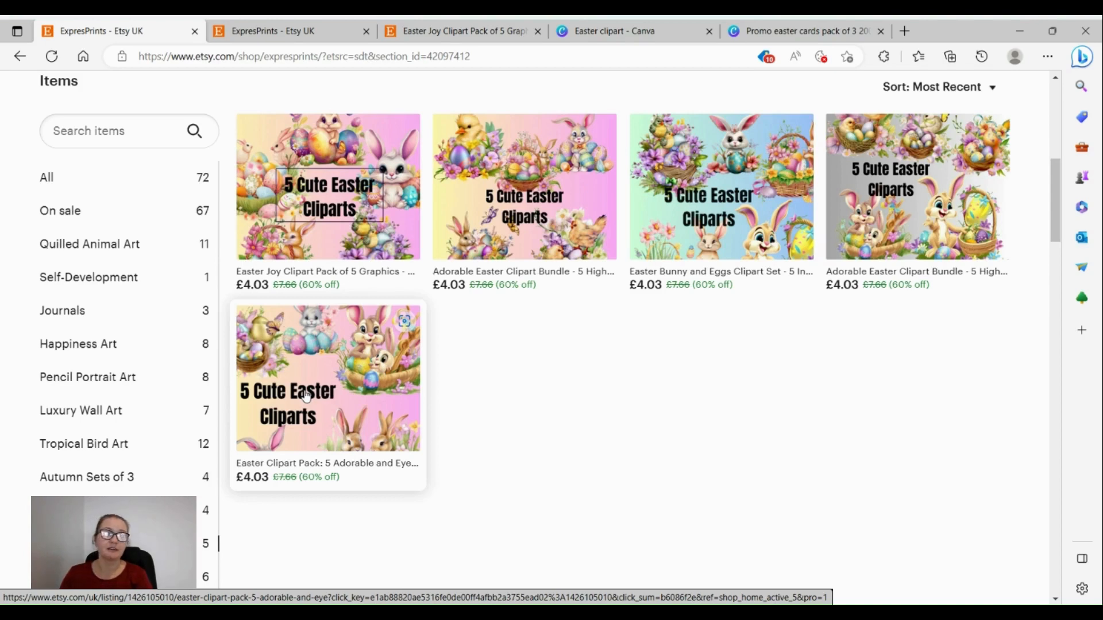
scroll(328, 402, "up", 3)
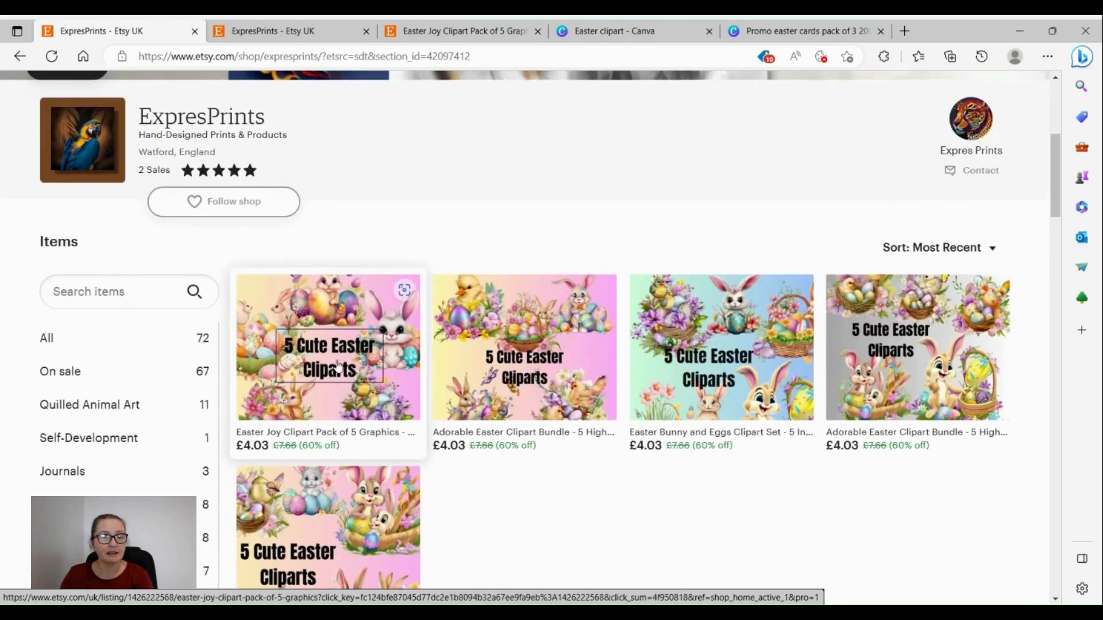
left_click(339, 364)
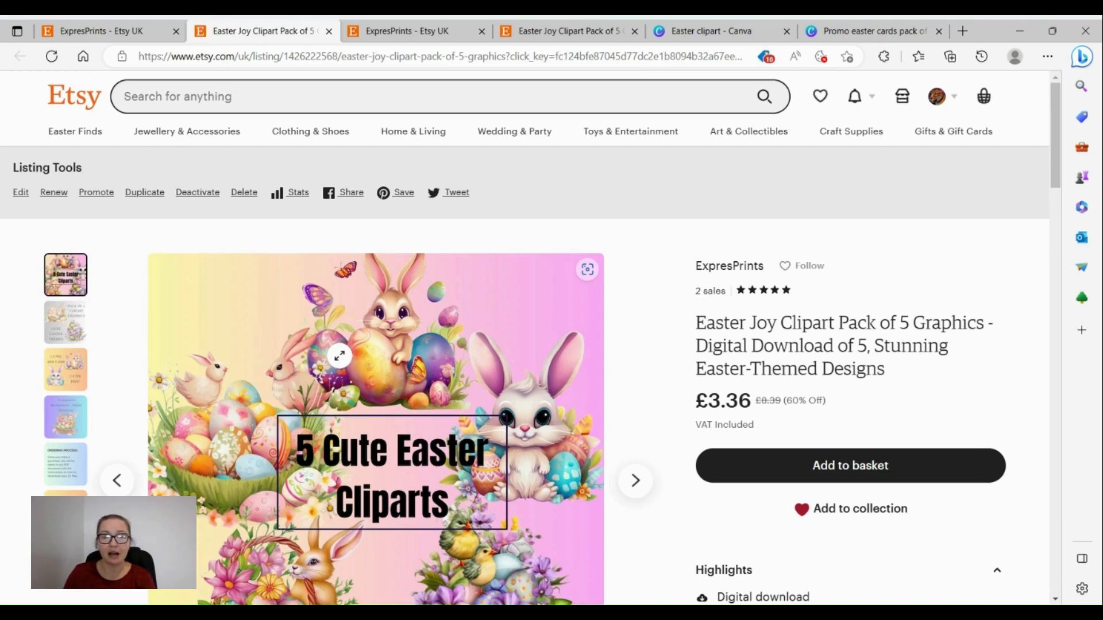
- Look through the clipart listing's promo images up to the ordering process, and return to the cover image
scroll(339, 356, "down", 2)
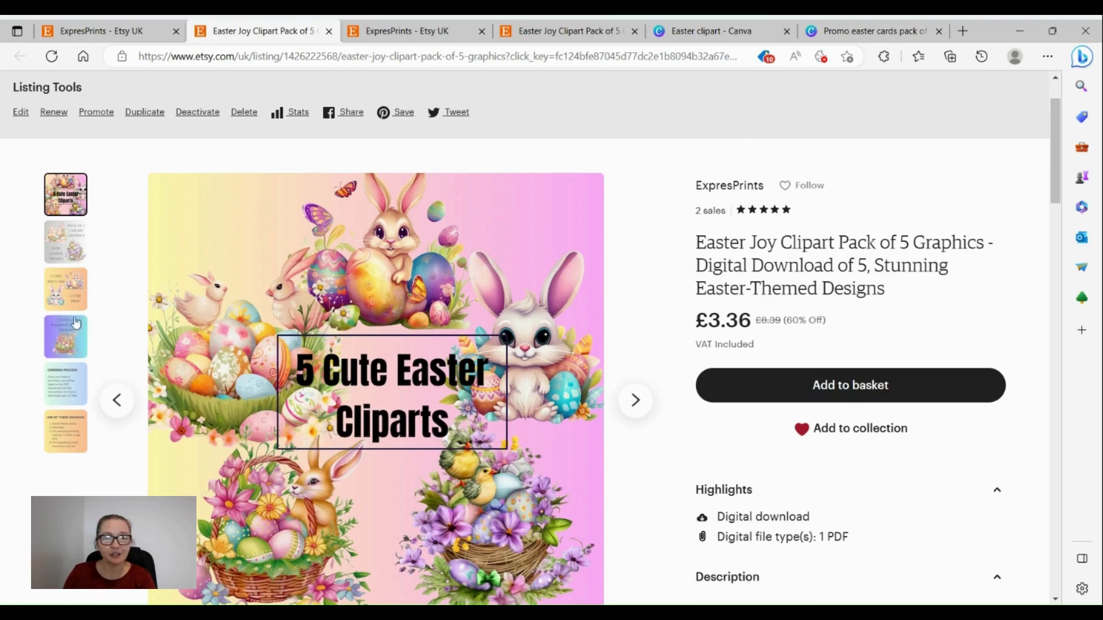
left_click(636, 400)
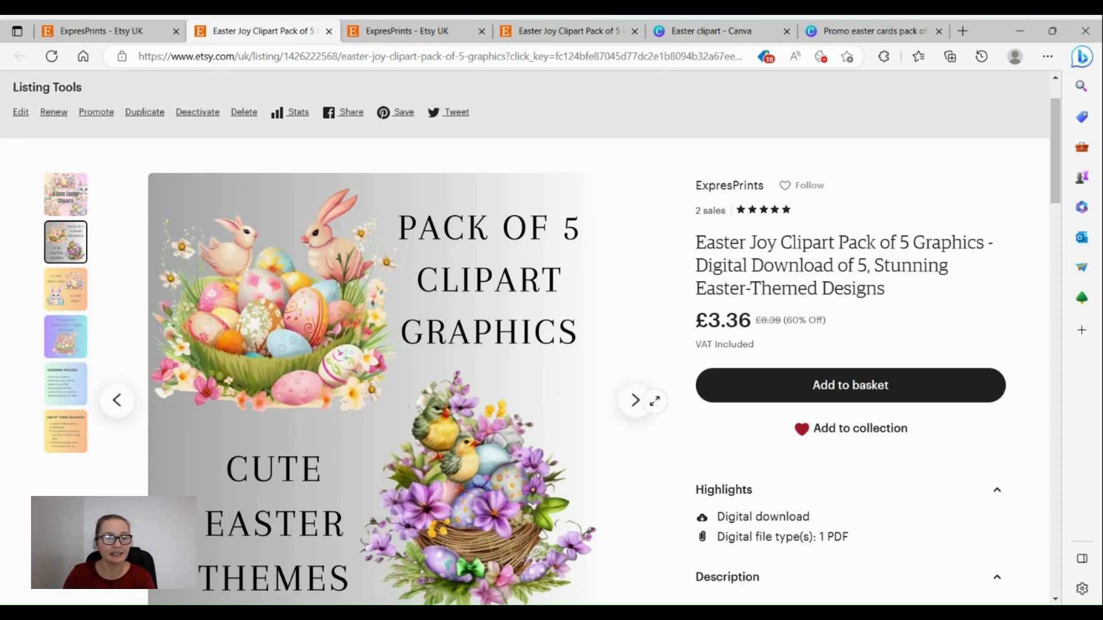
left_click(636, 401)
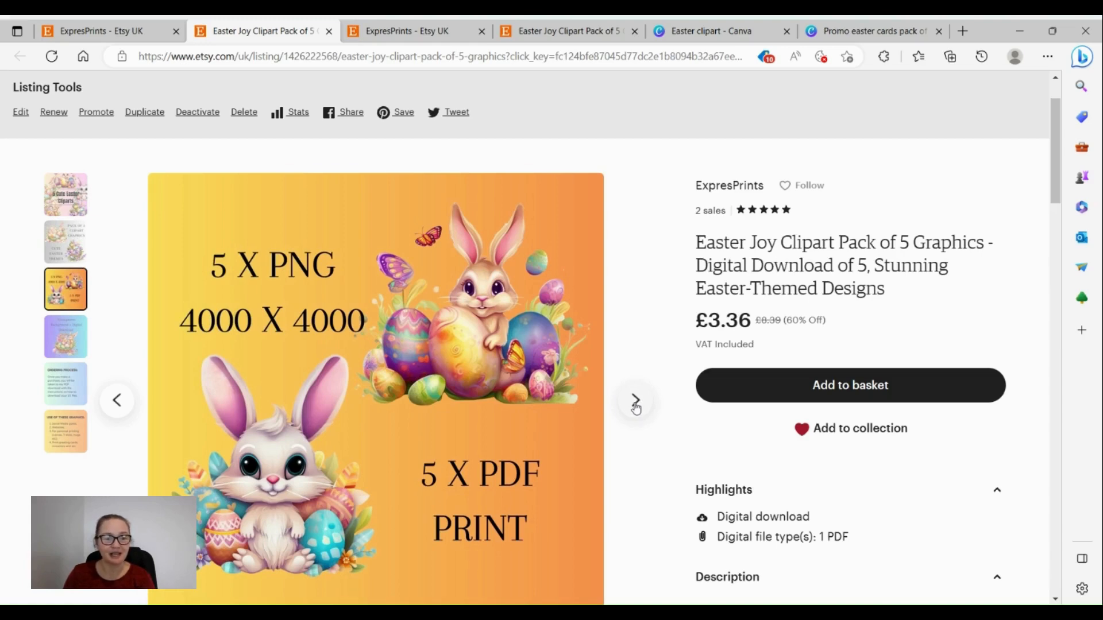
left_click(635, 405)
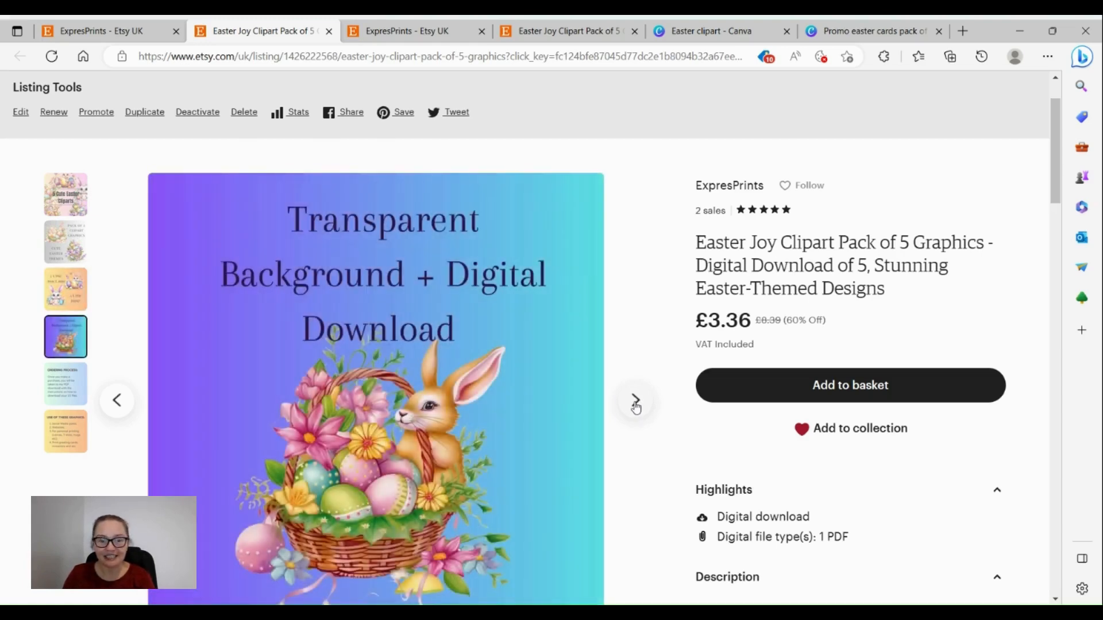
left_click(636, 405)
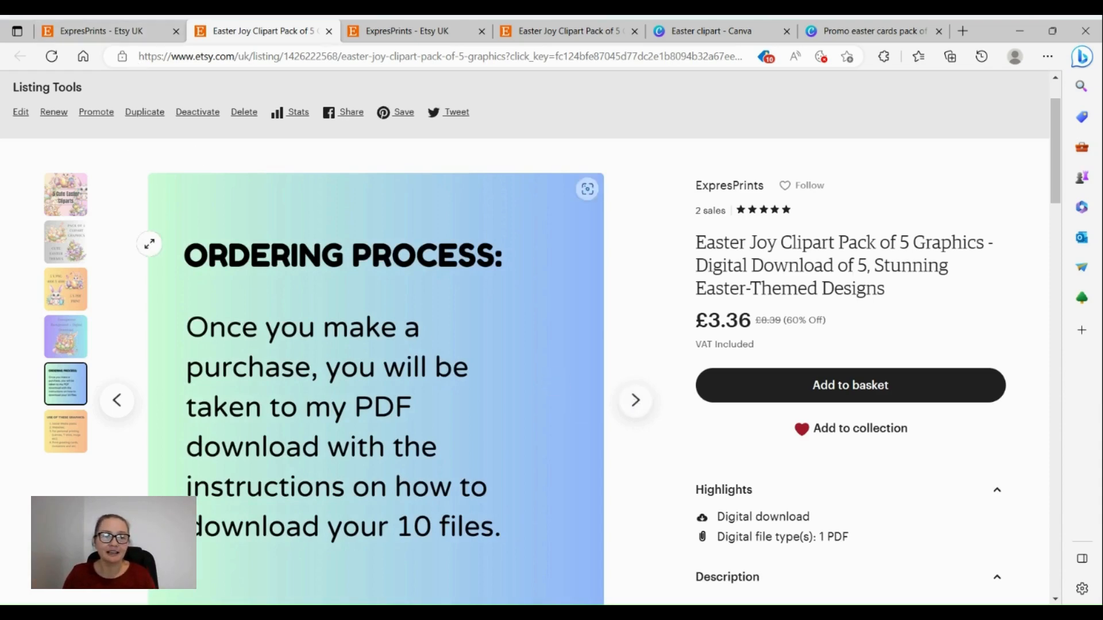
left_click(66, 198)
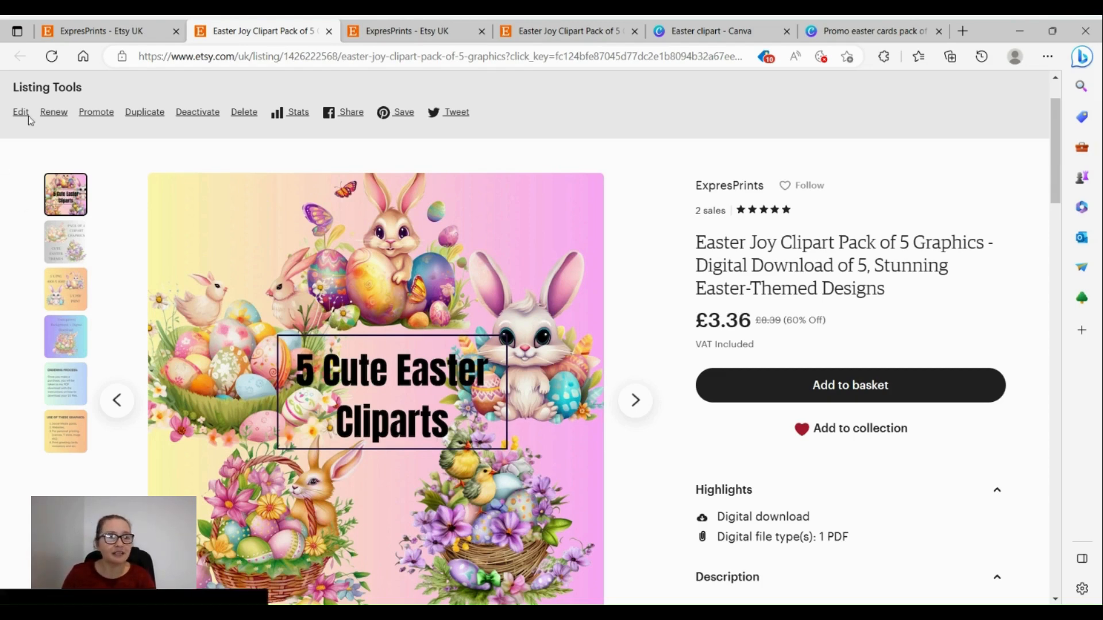
- Open the "Set of 3 Printable Easter Greeting Cards" listing from the shop's Easter Cards section
left_click(94, 20)
scroll(138, 426, "down", 5)
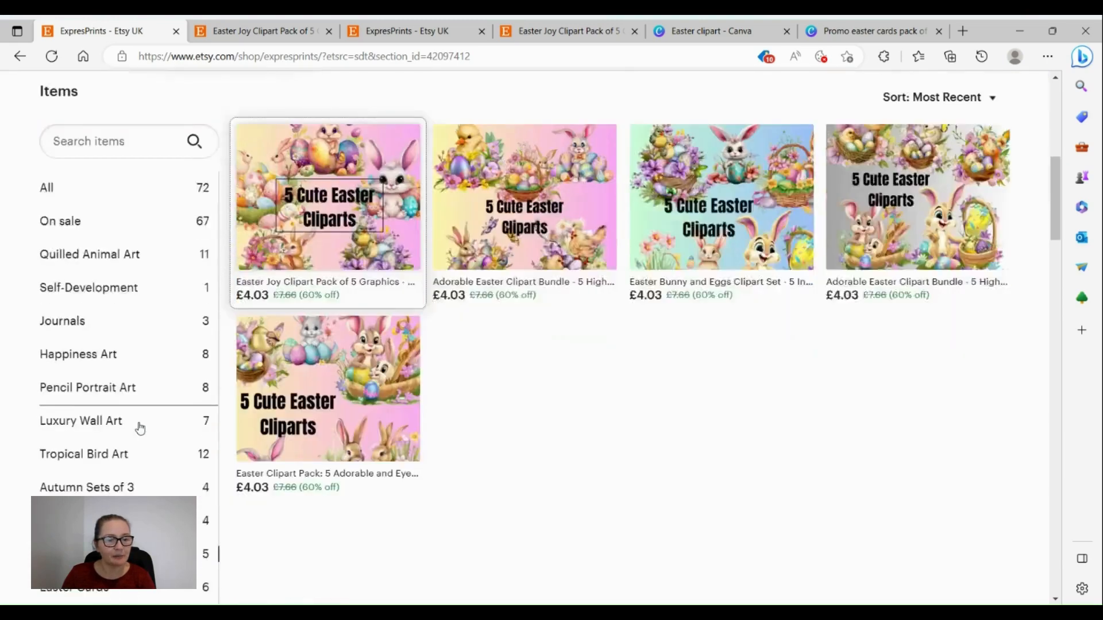
left_click(99, 424)
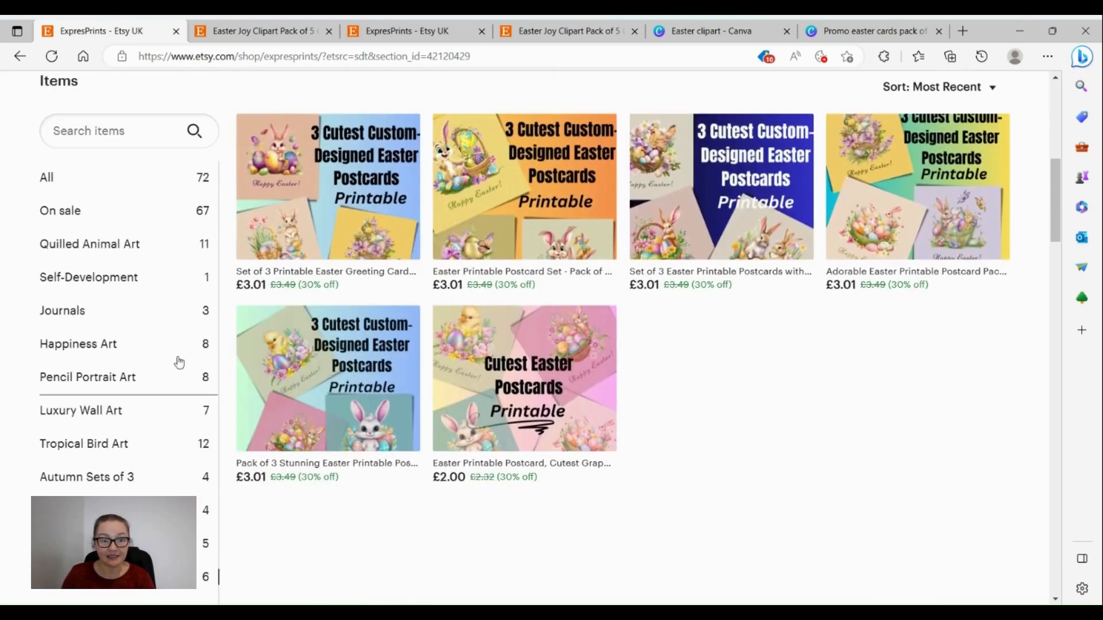
left_click(278, 222)
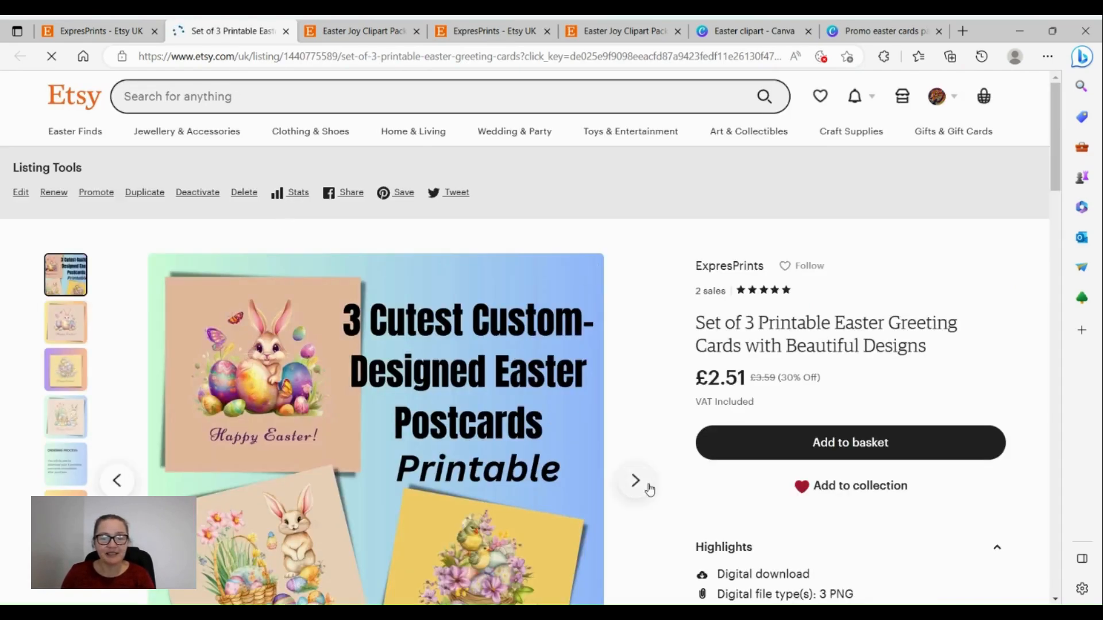
- Look through all promo images of the greeting card set and return to its cover image
left_click(646, 490)
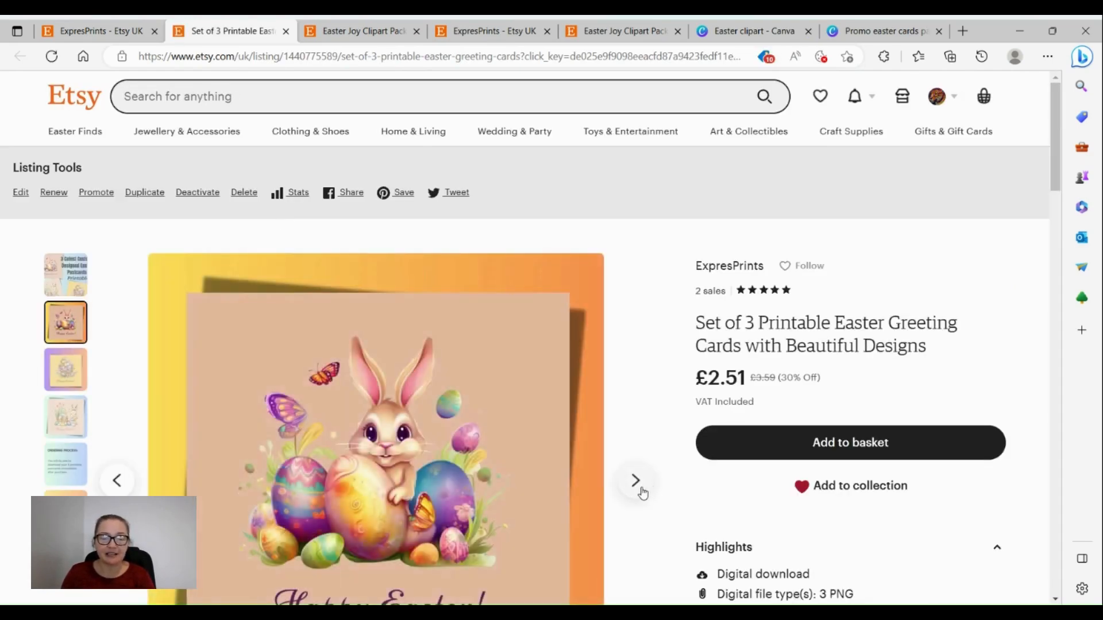
left_click(636, 483)
scroll(637, 413, "down", 3)
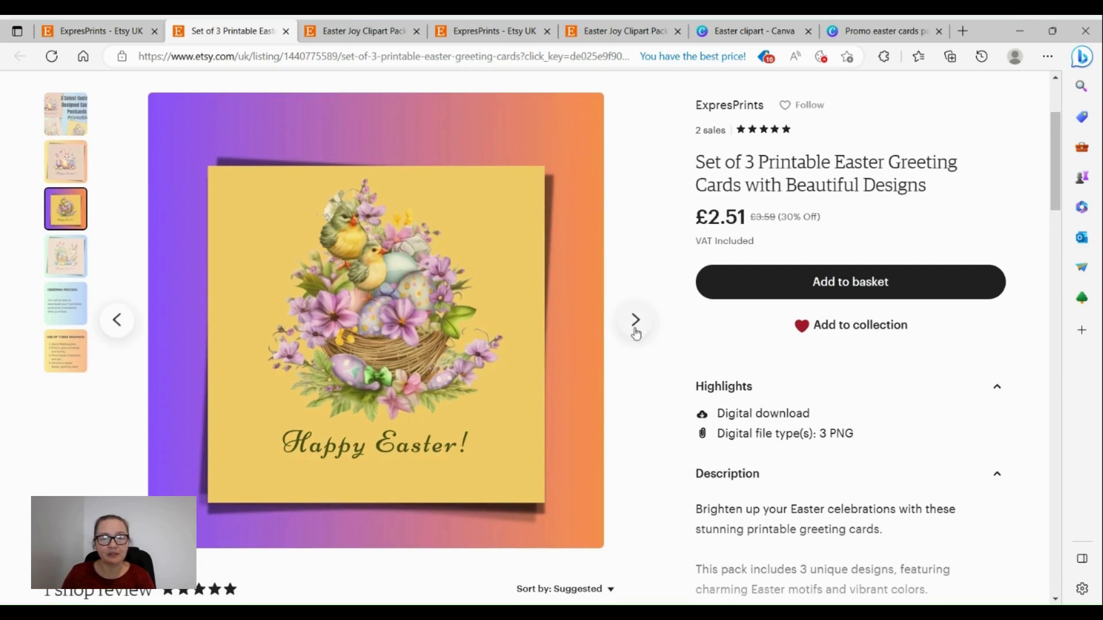
left_click(636, 332)
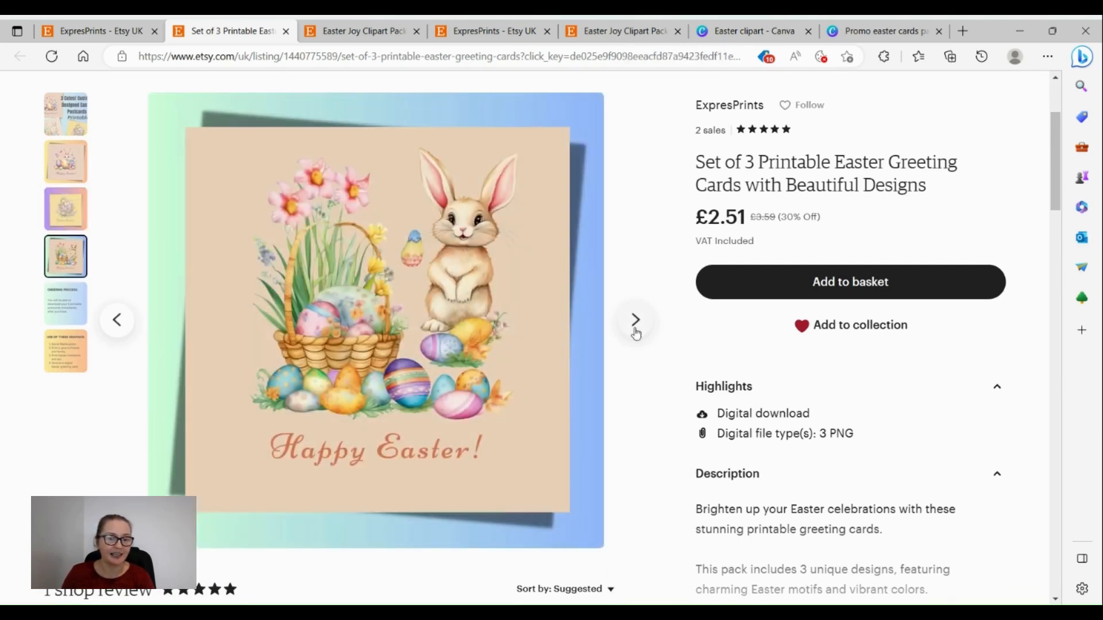
left_click(636, 332)
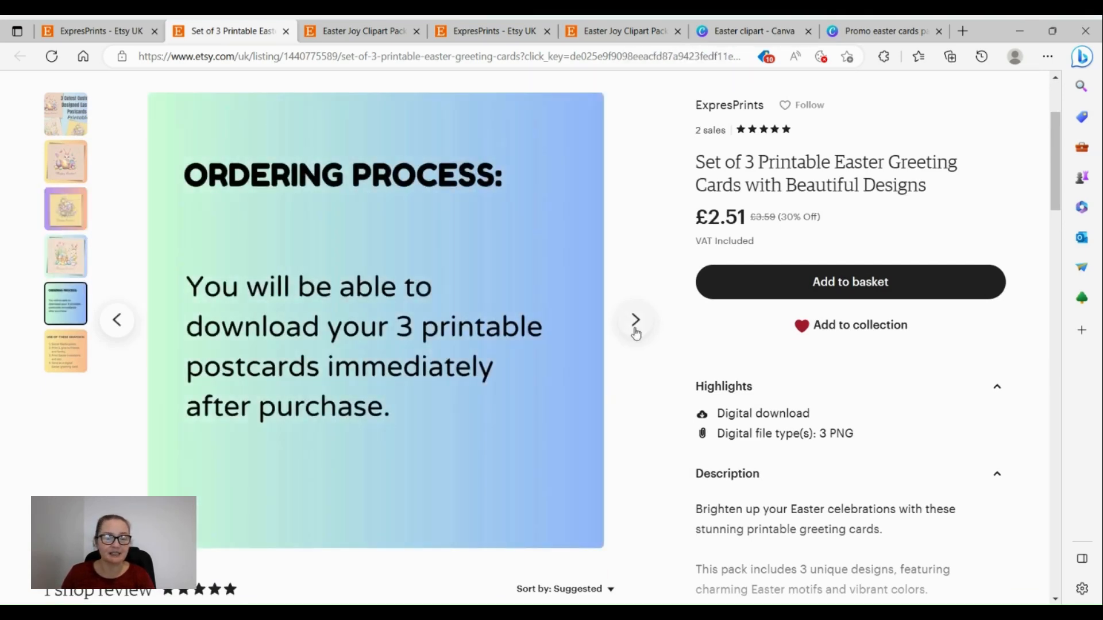
left_click(636, 332)
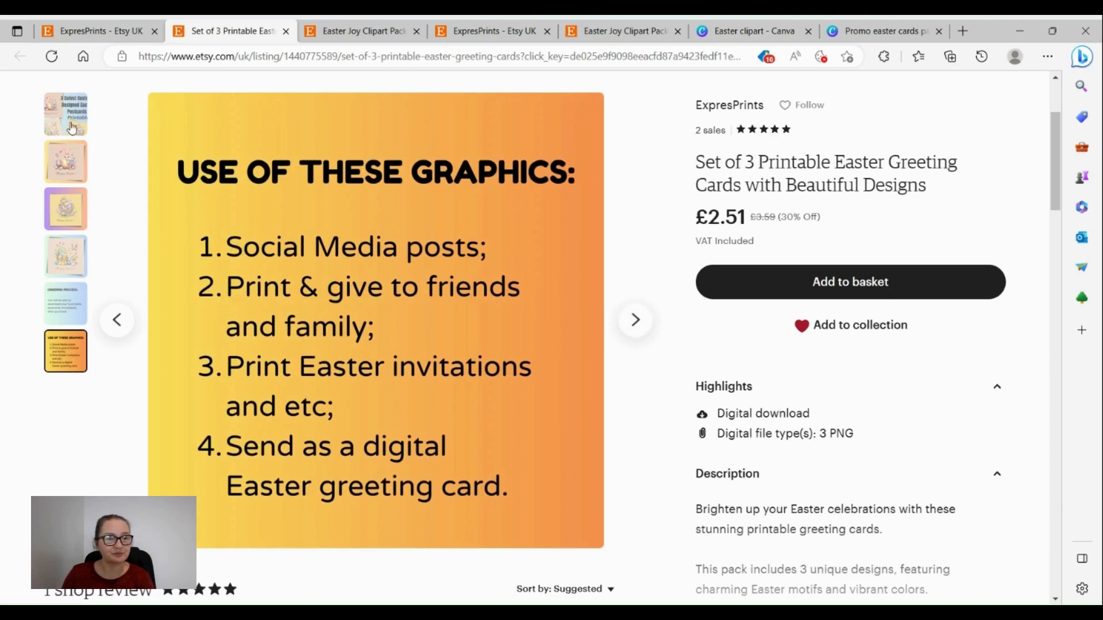
left_click(71, 127)
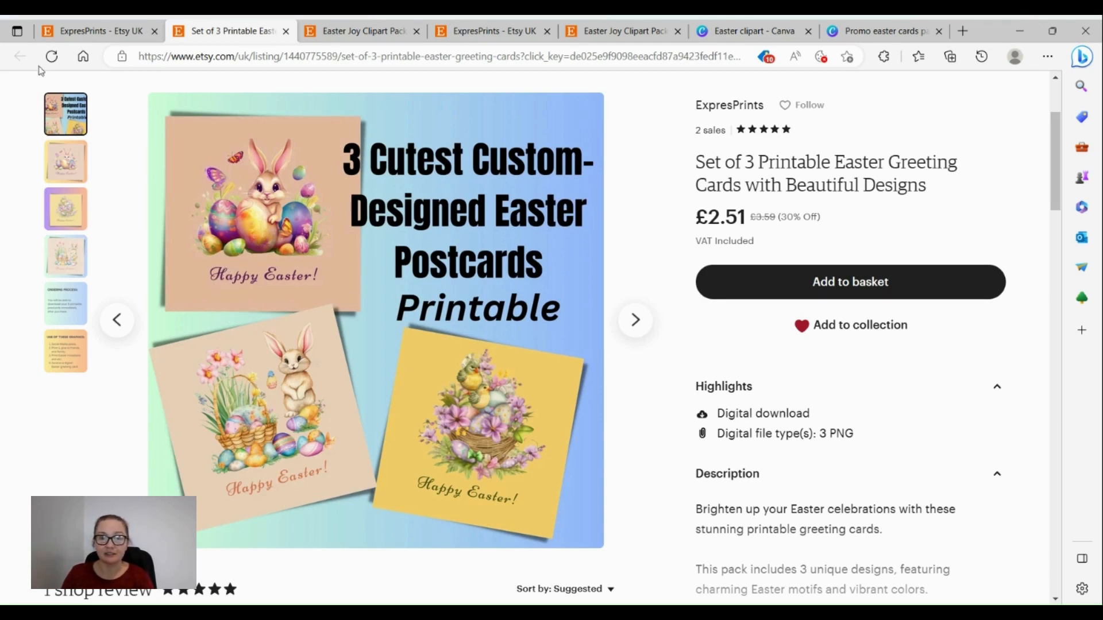
left_click(359, 33)
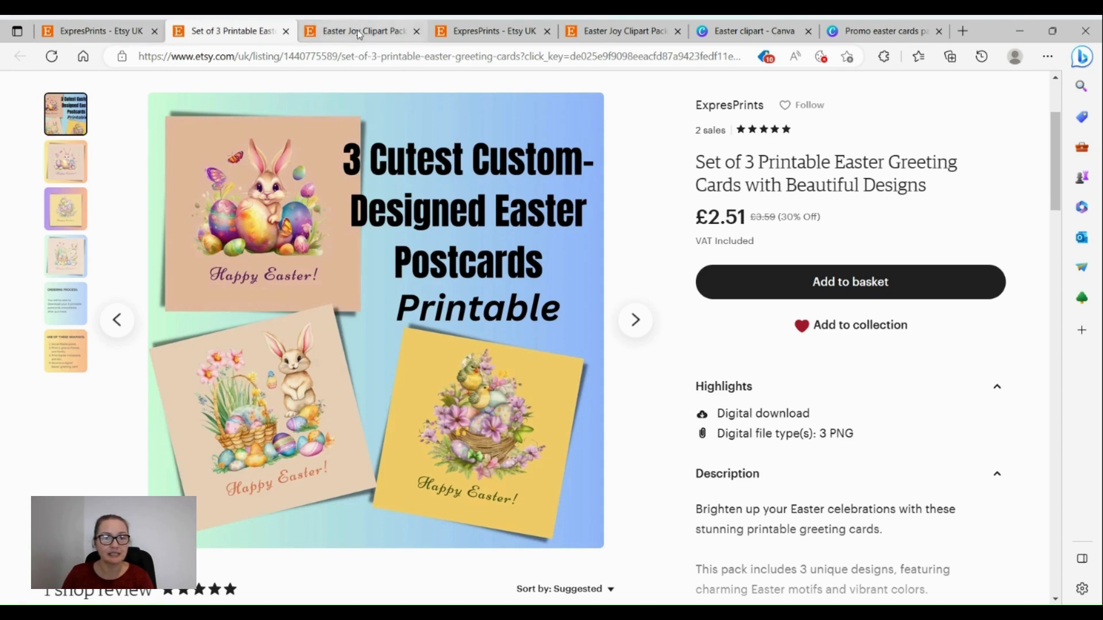
left_click(229, 31)
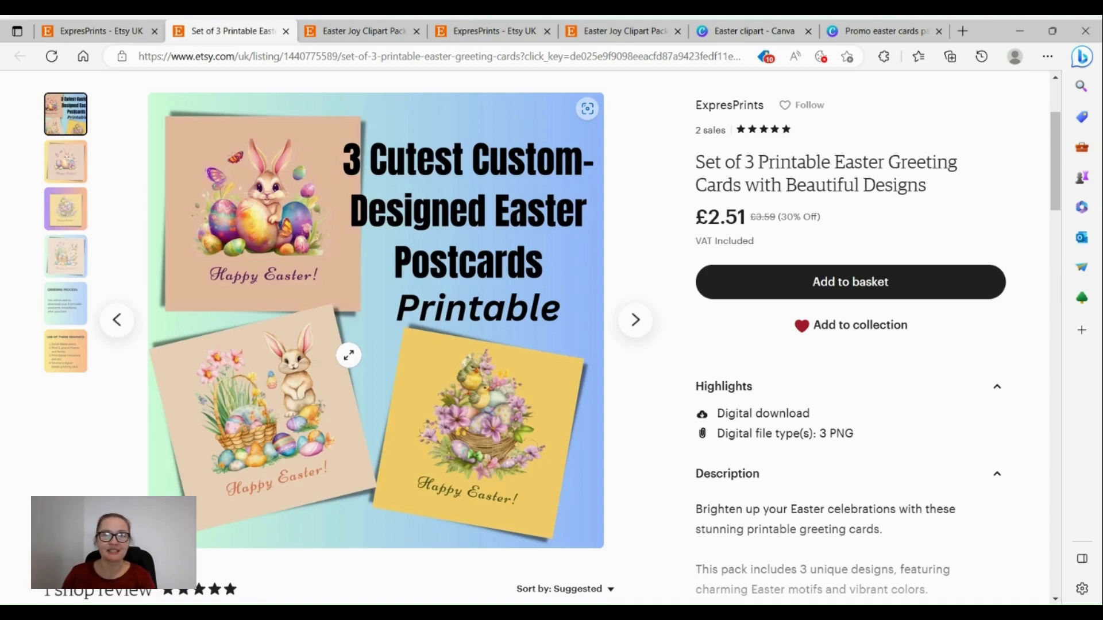
- Switch to Canva and review the cover and Card 1 pages of the promo Easter cards design
left_click(745, 26)
left_click(859, 29)
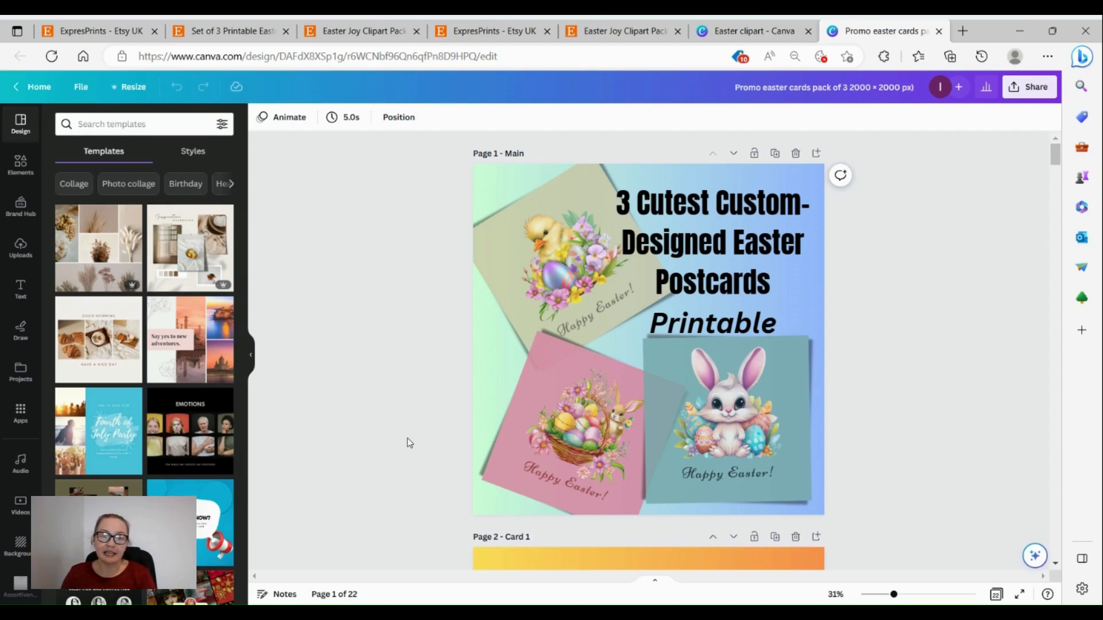
scroll(609, 351, "down", 5)
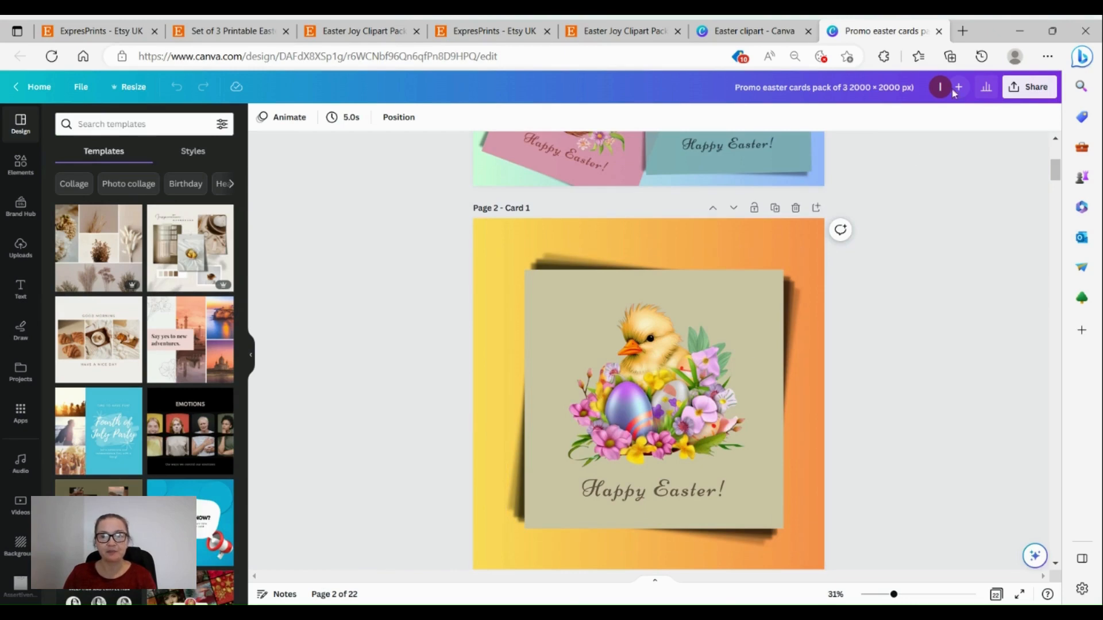
- Create a new custom-size 2000 × 2000 px design from the Easter clipart folder
left_click(713, 35)
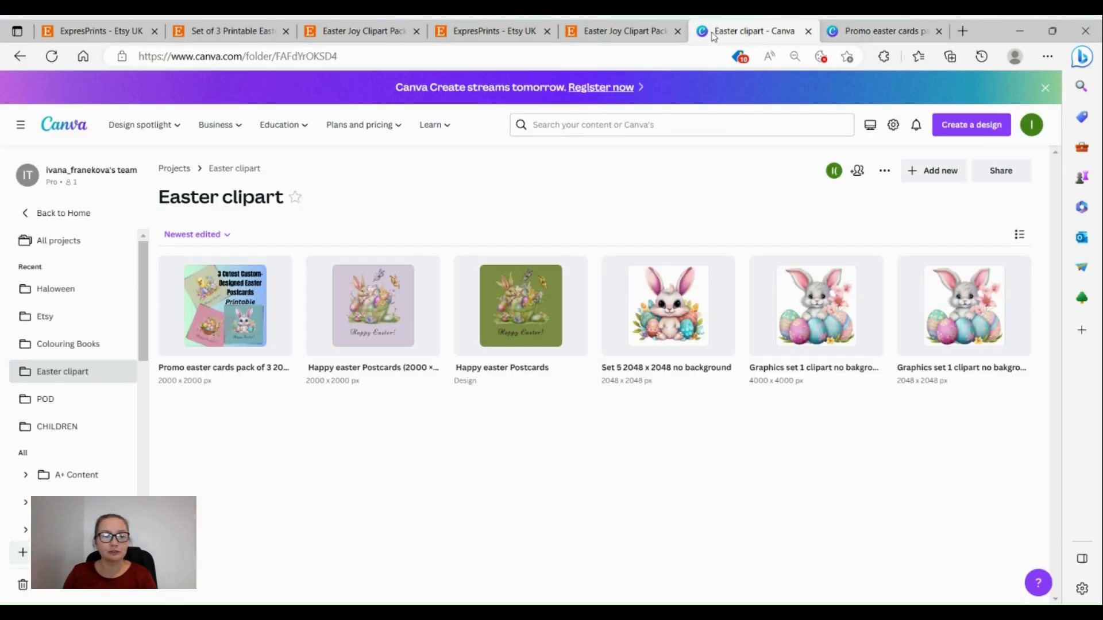
left_click(955, 135)
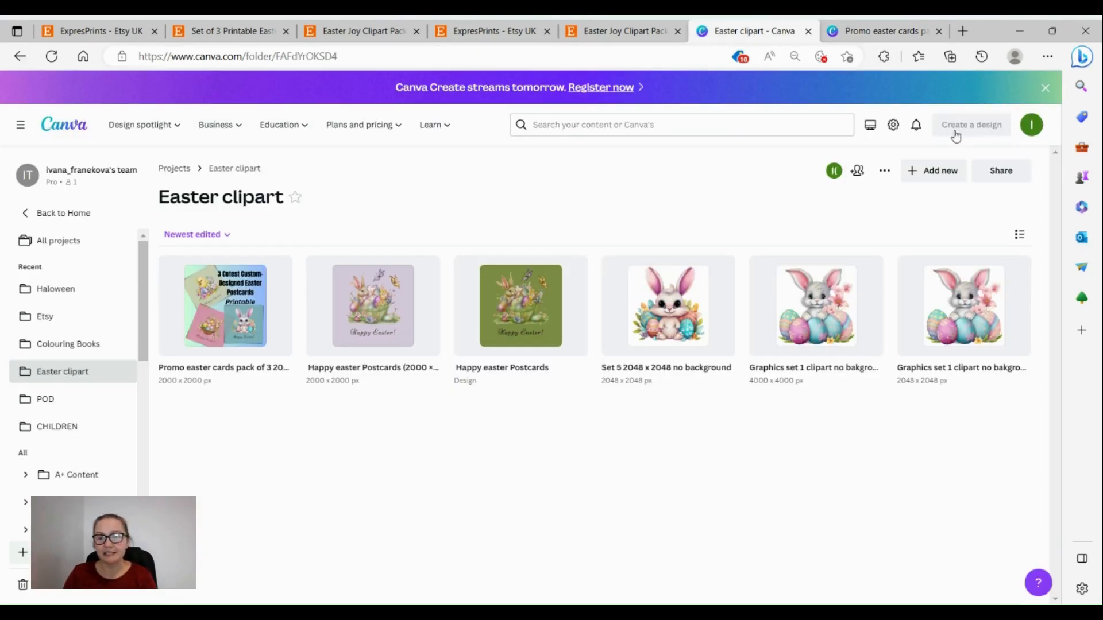
scroll(867, 301, "down", 5)
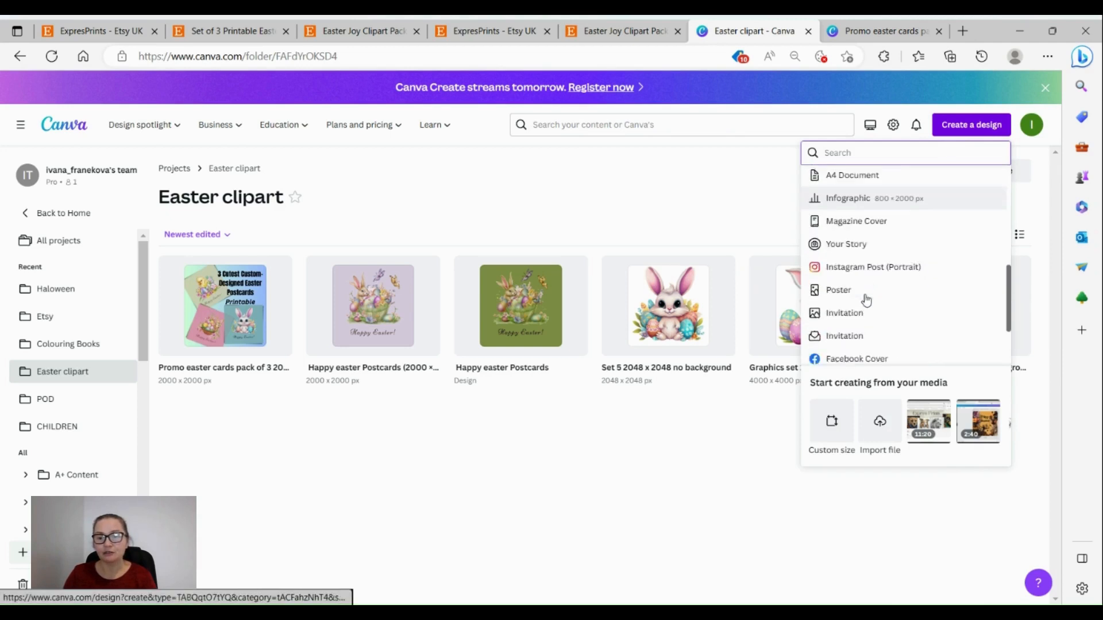
scroll(866, 300, "down", 2)
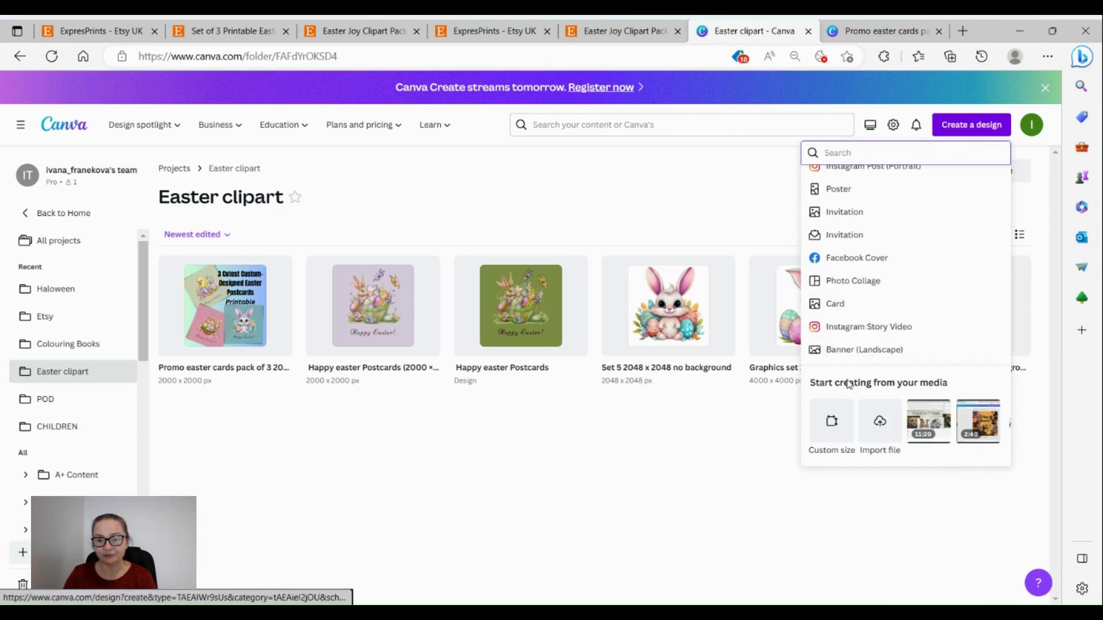
left_click(832, 425)
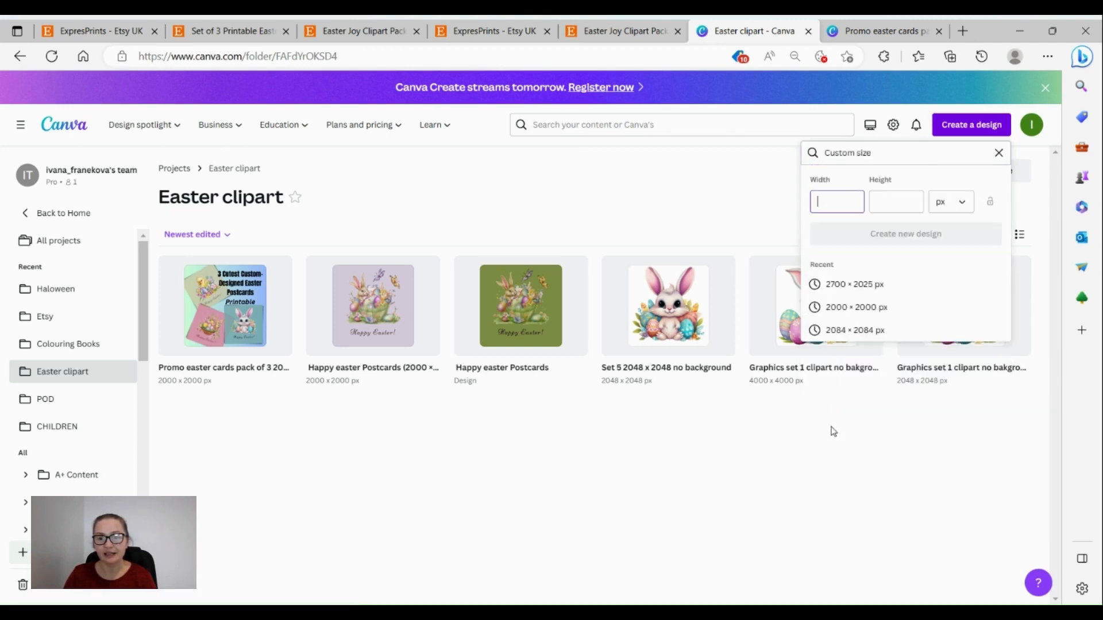
left_click(869, 313)
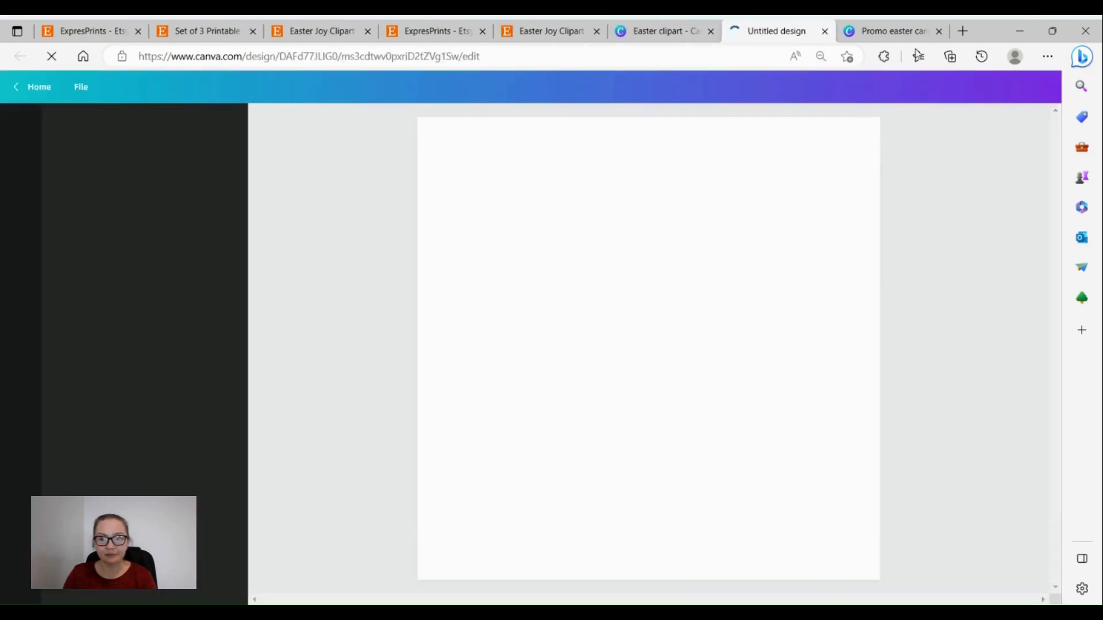
- Close the promo Easter cards design and return to the blank 2000 × 2000 px design
left_click(918, 33)
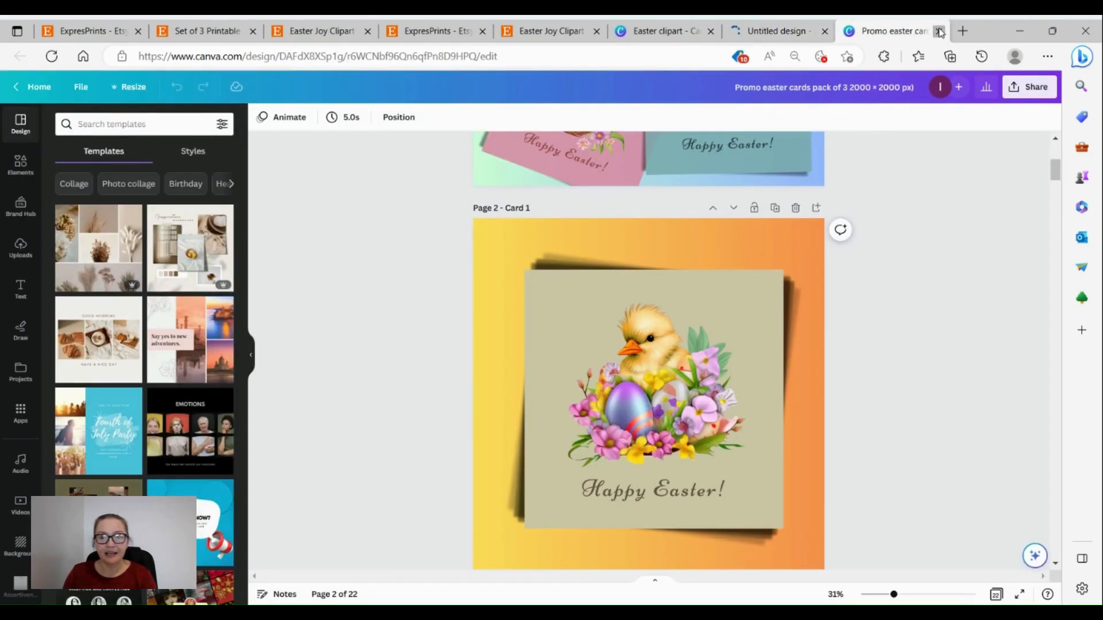
left_click(938, 32)
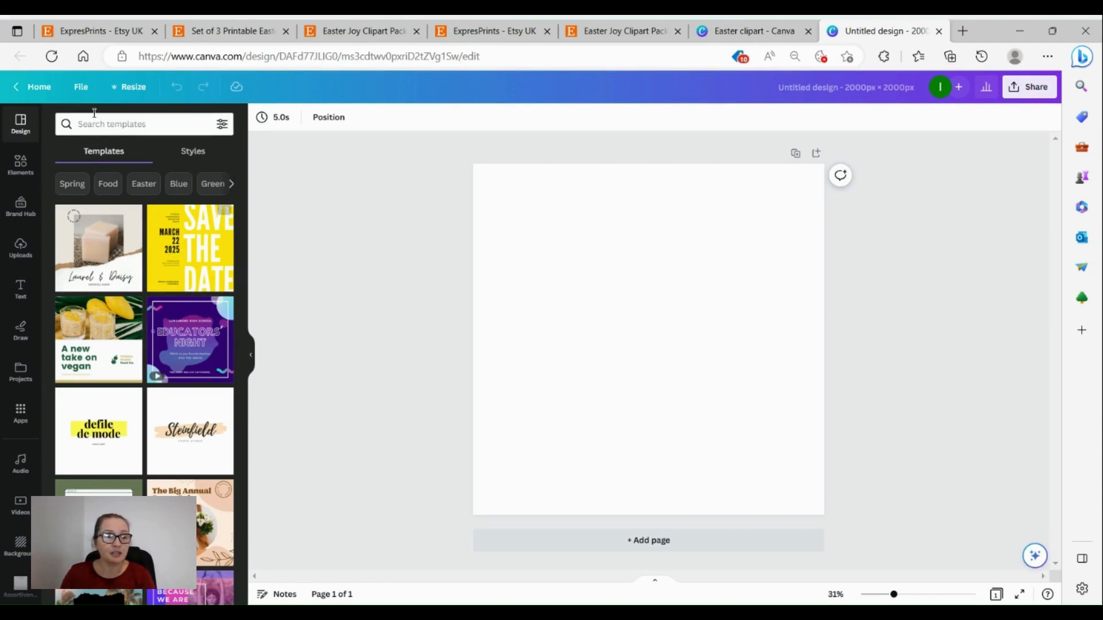
- Look through the uploaded images for the transparent Easter bunny clipart
left_click(22, 247)
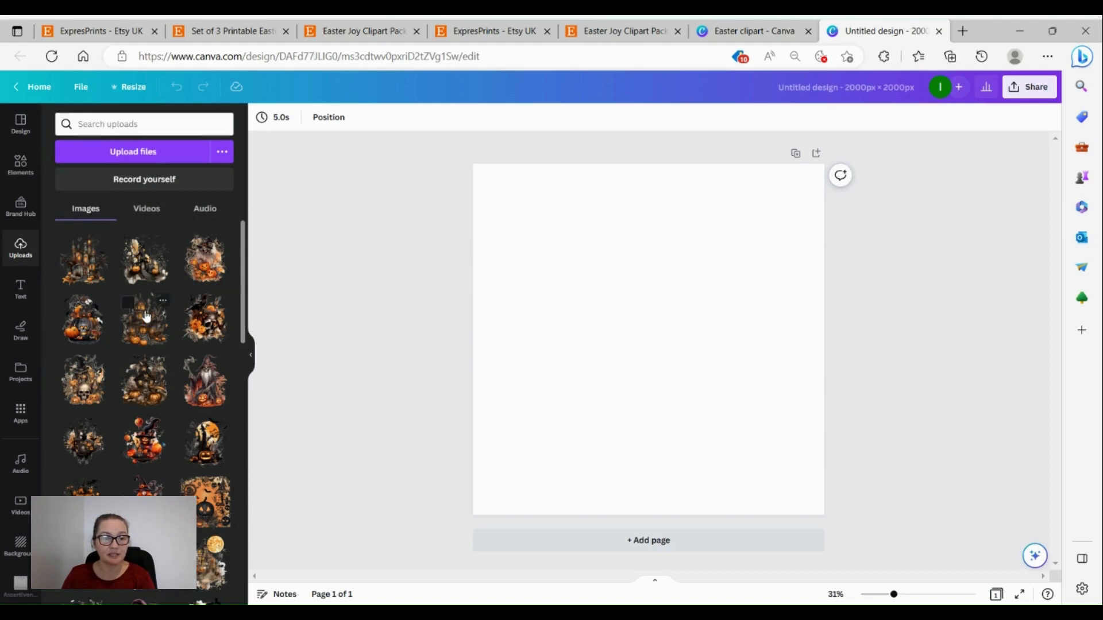
left_click(136, 159)
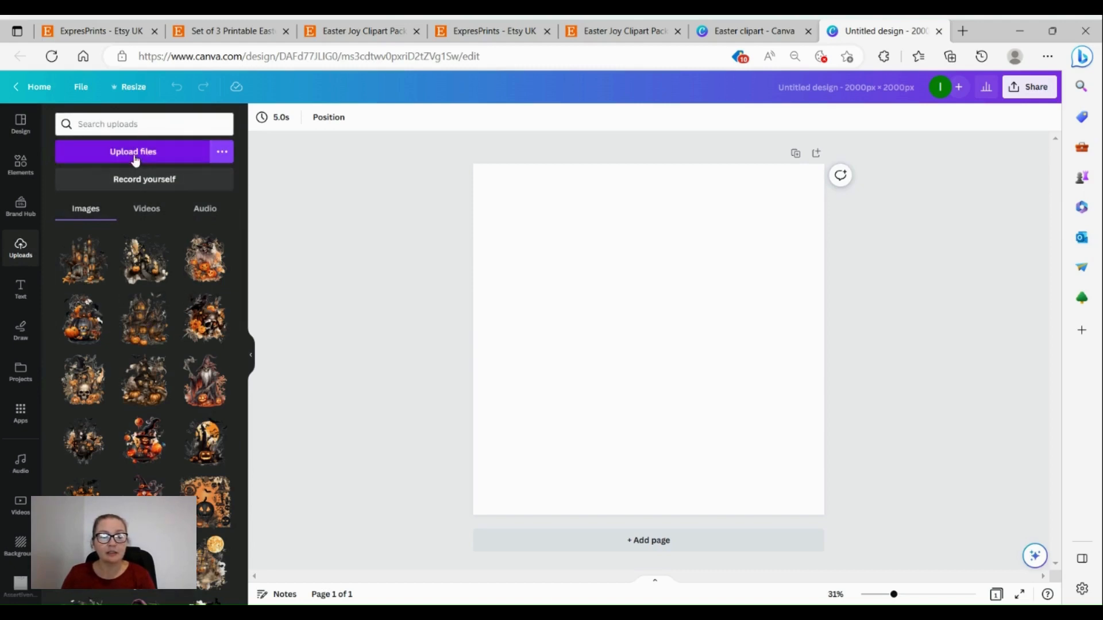
left_click(839, 97)
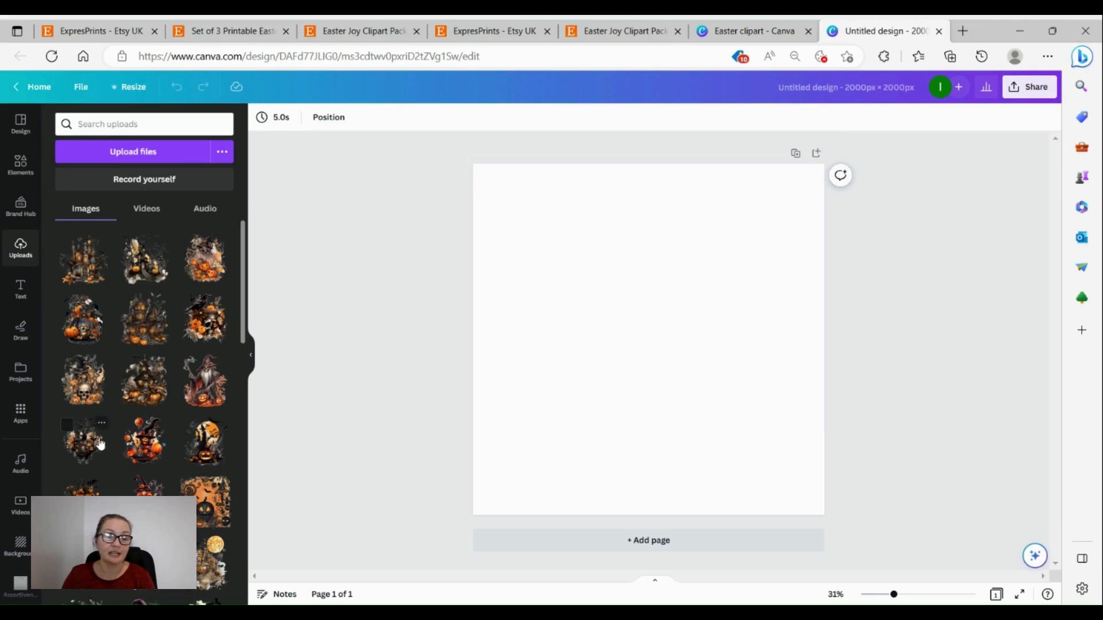
scroll(100, 443, "down", 4)
scroll(101, 444, "down", 10)
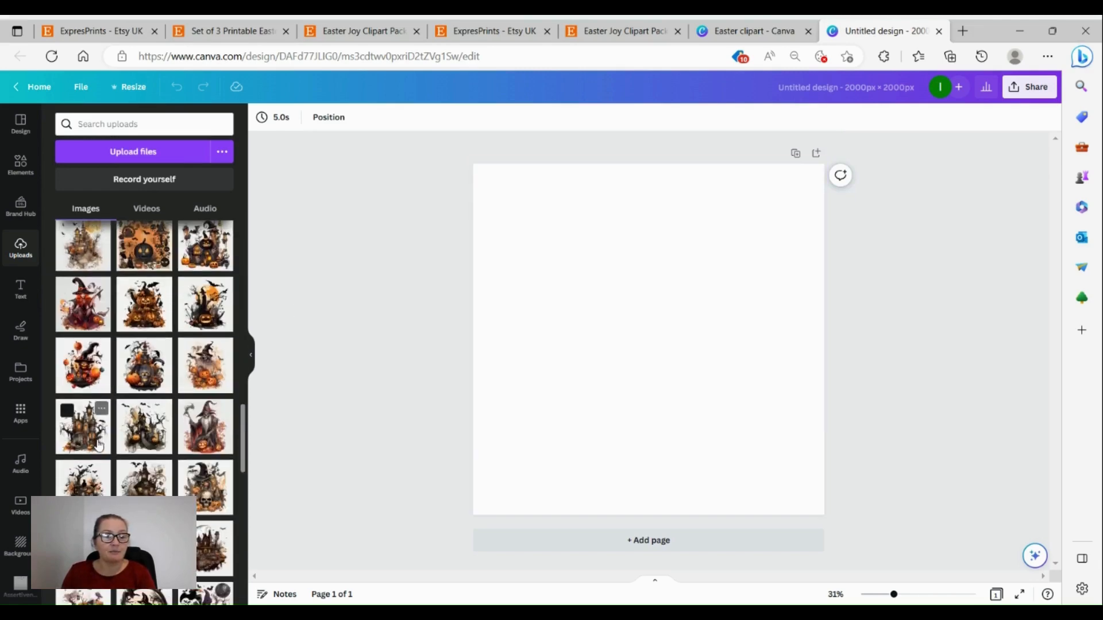
scroll(99, 443, "down", 10)
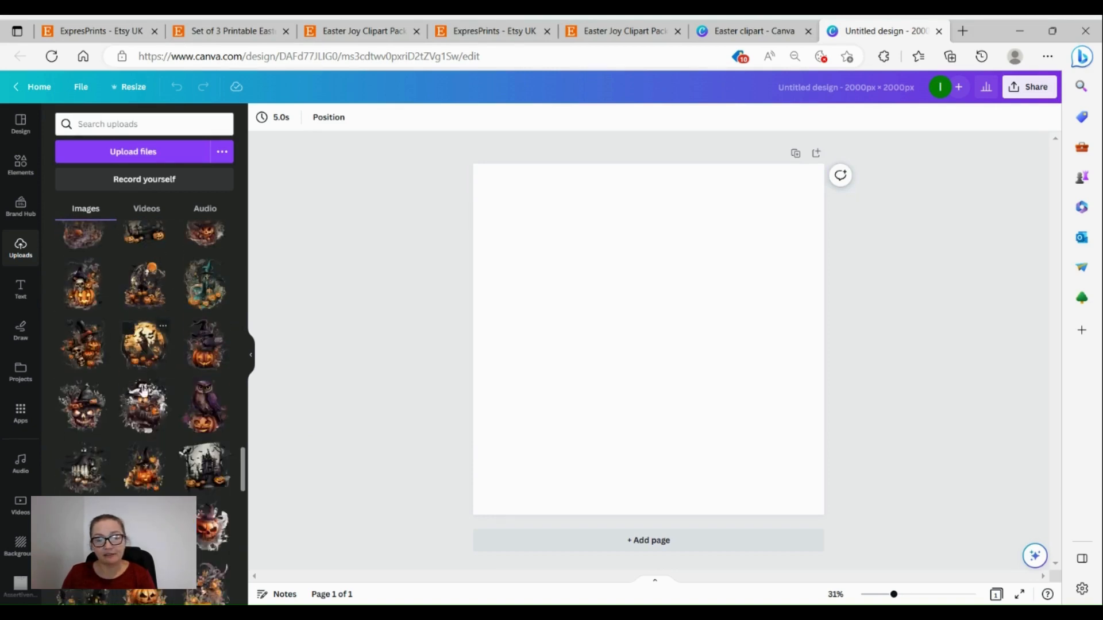
scroll(143, 396, "down", 8)
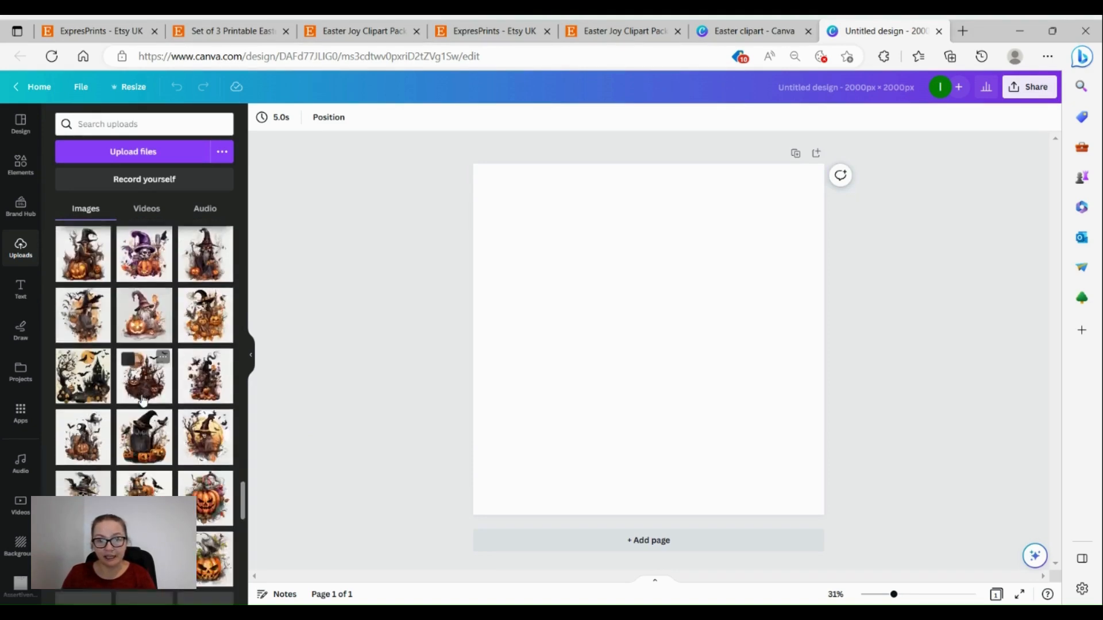
scroll(143, 401, "down", 10)
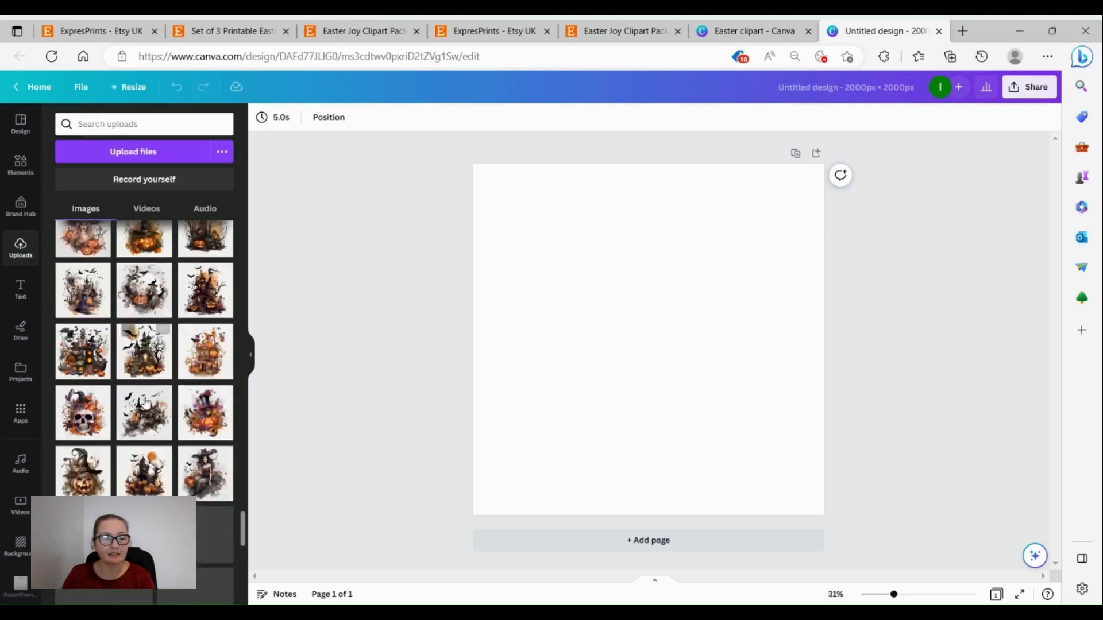
scroll(145, 402, "down", 10)
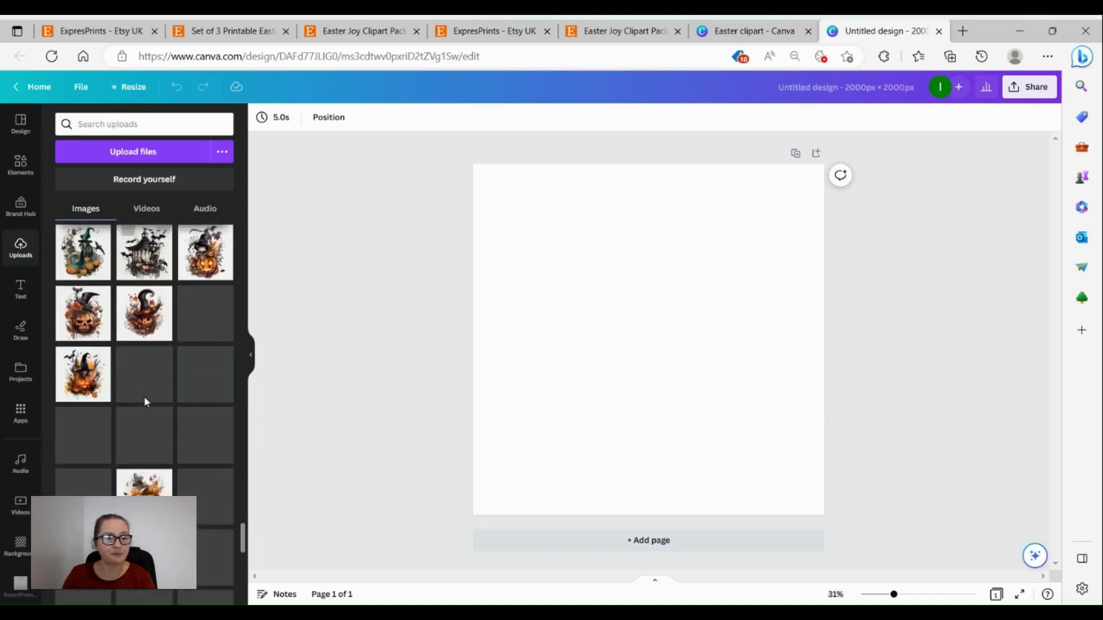
scroll(143, 402, "down", 10)
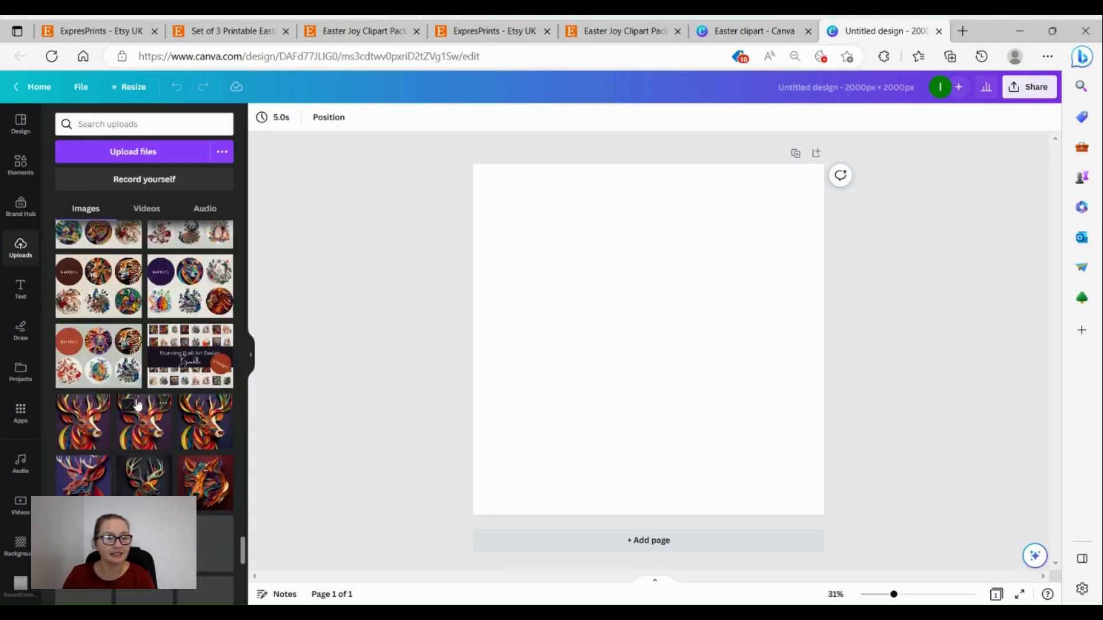
scroll(137, 404, "down", 10)
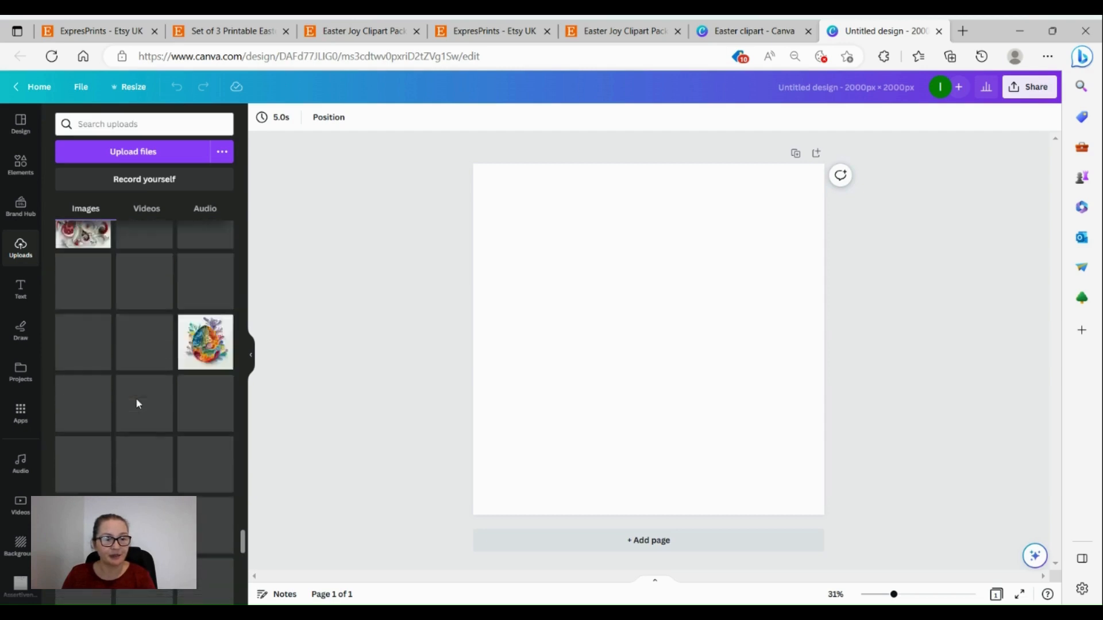
scroll(136, 397, "down", 5)
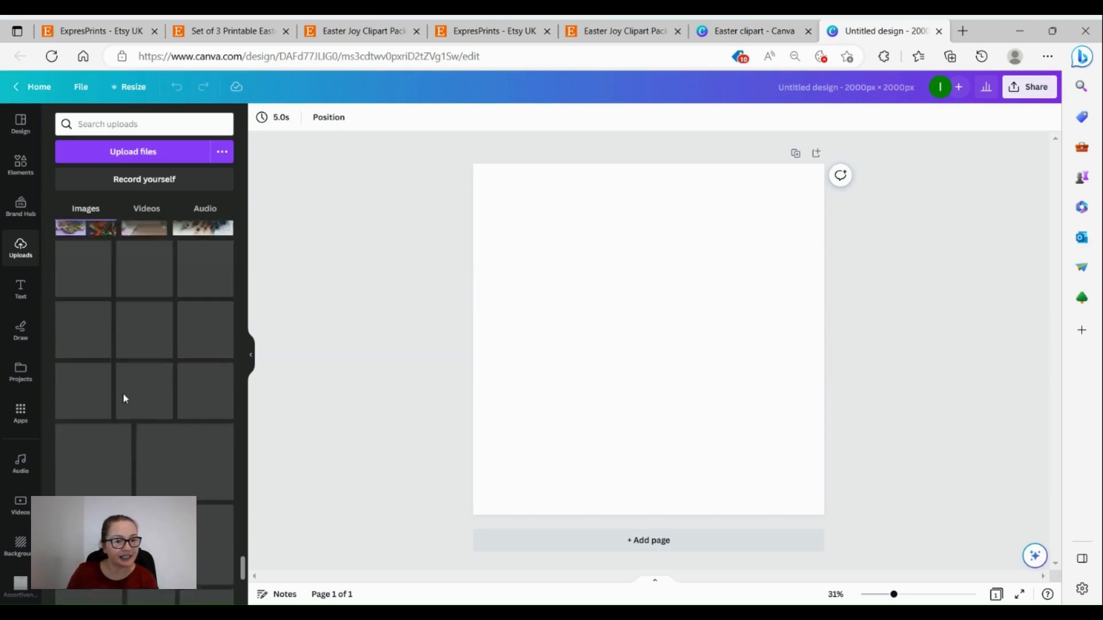
scroll(115, 391, "down", 5)
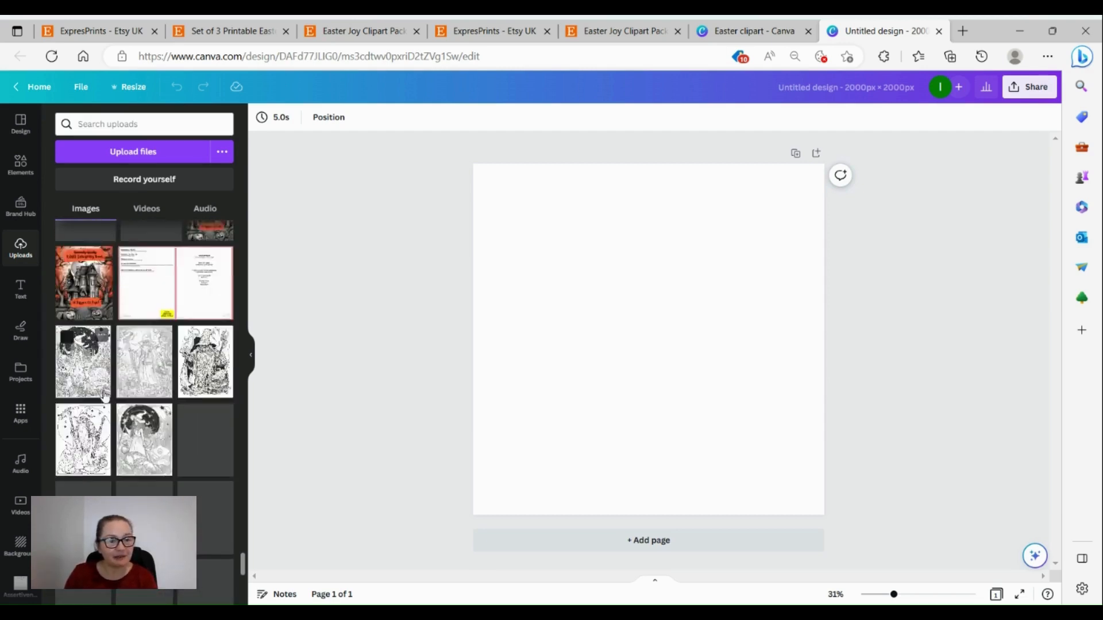
scroll(101, 394, "down", 5)
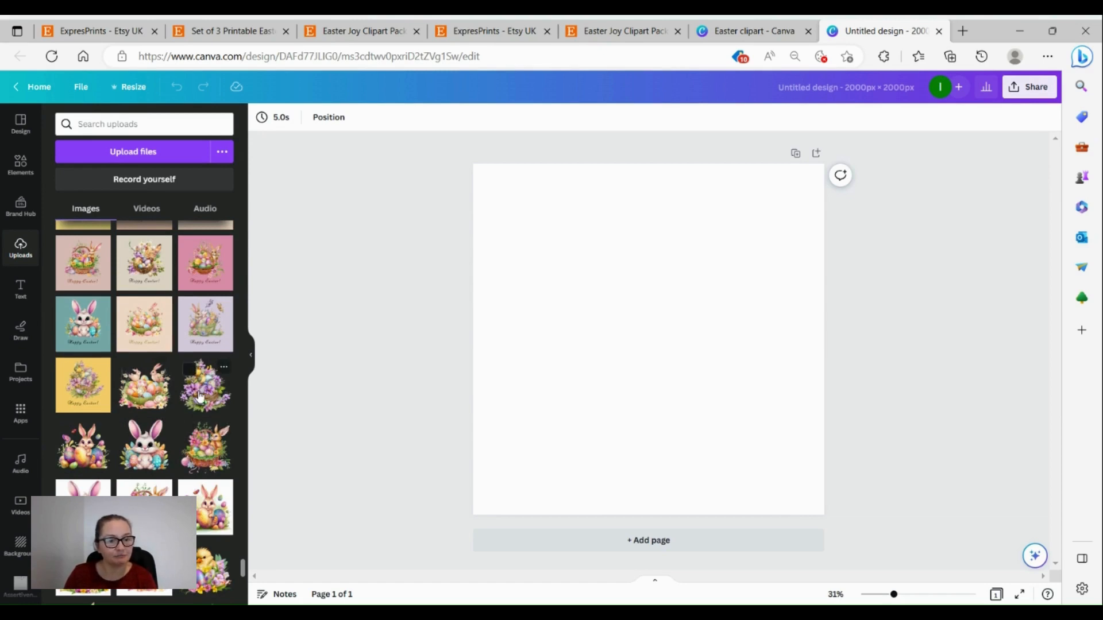
- Place the white bunny with painted eggs clipart on the page, centred horizontally with free space below it
left_click(140, 453)
left_click_drag(674, 367, 679, 333)
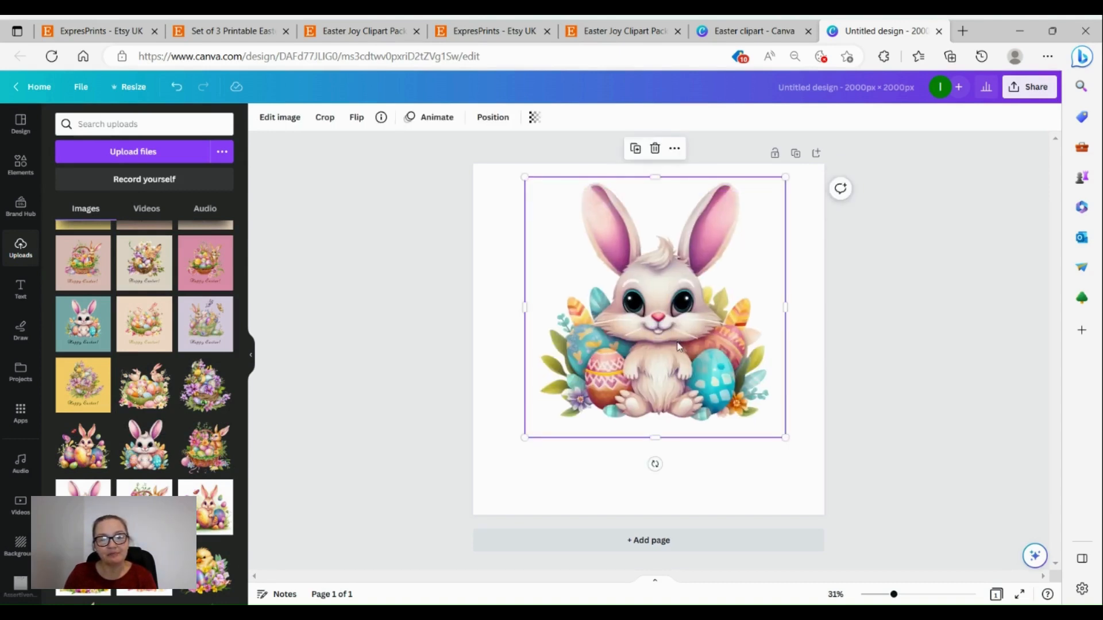
left_click(364, 342)
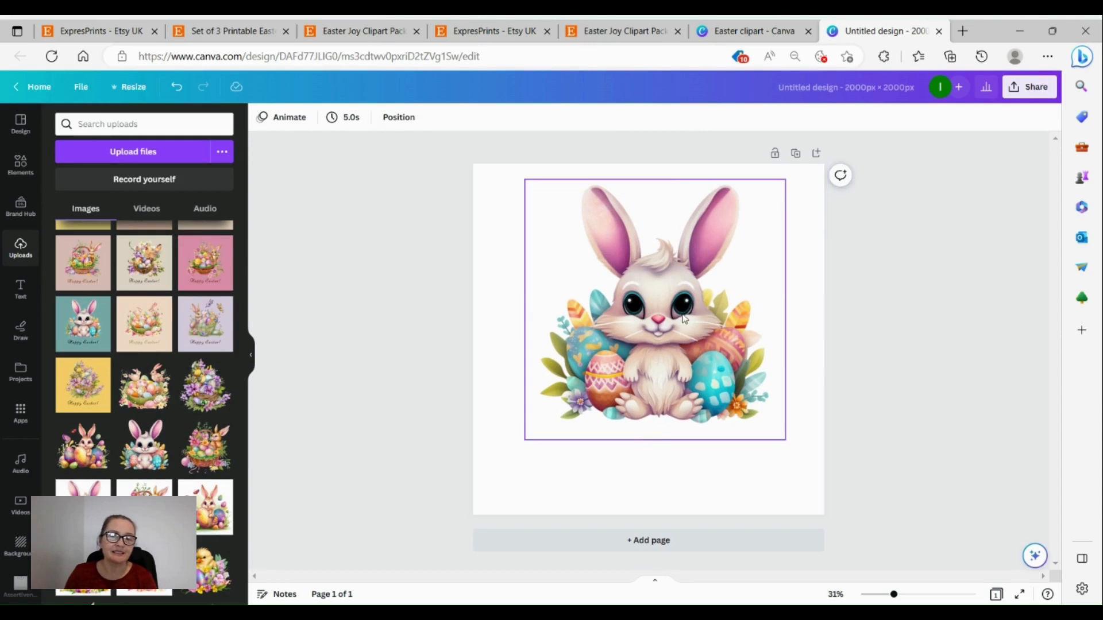
left_click_drag(684, 319, 678, 322)
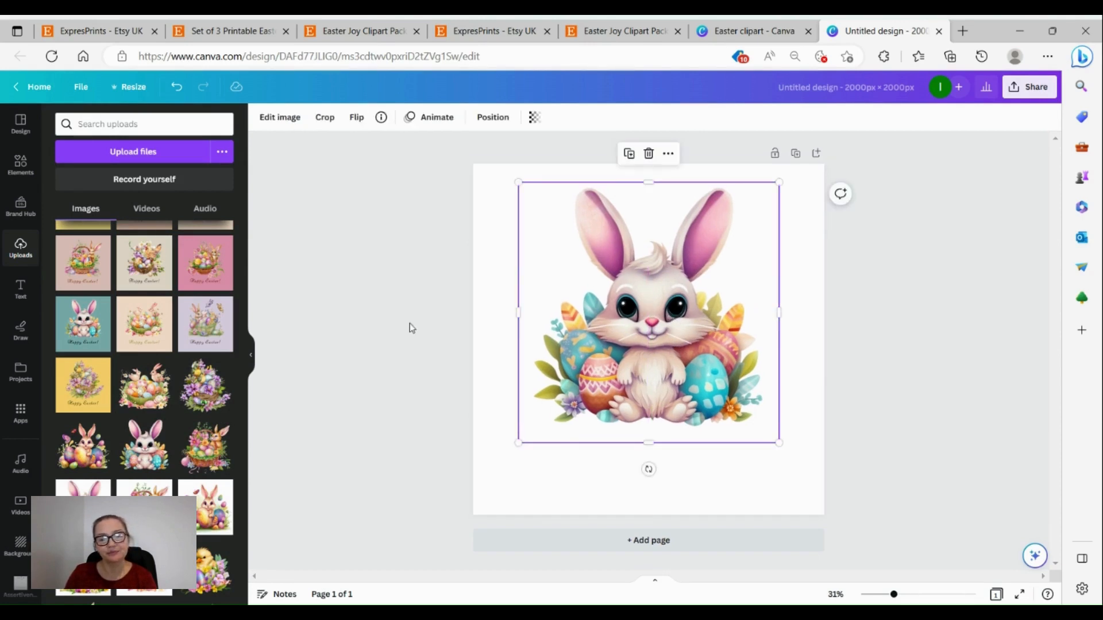
left_click(409, 328)
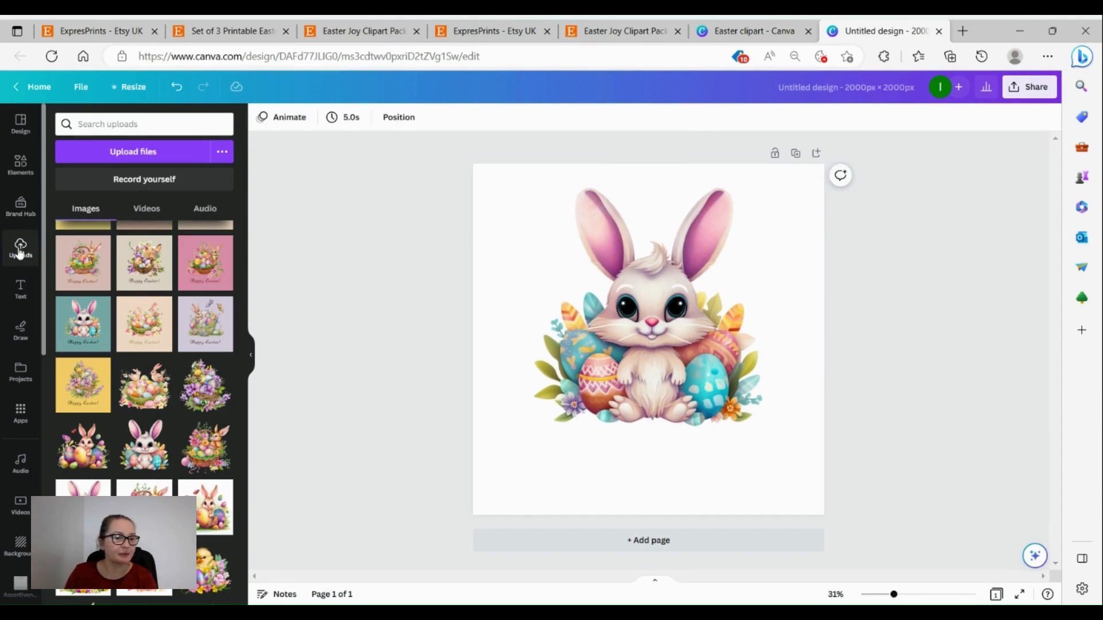
- Add a subheading text box and move it to the empty space below the bunny
left_click(18, 289)
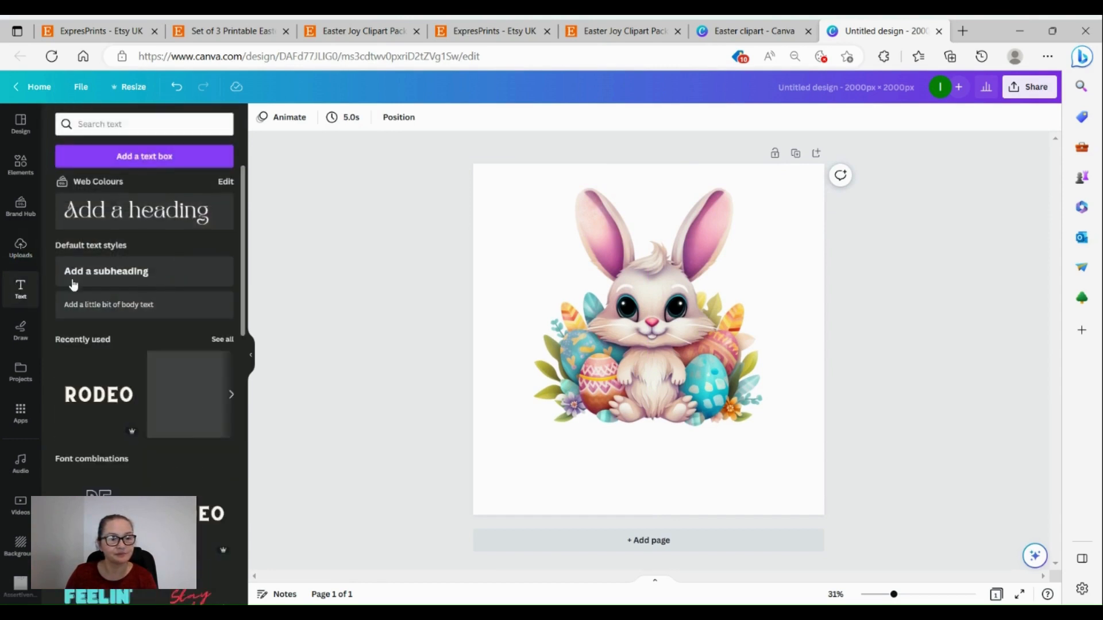
left_click(137, 271)
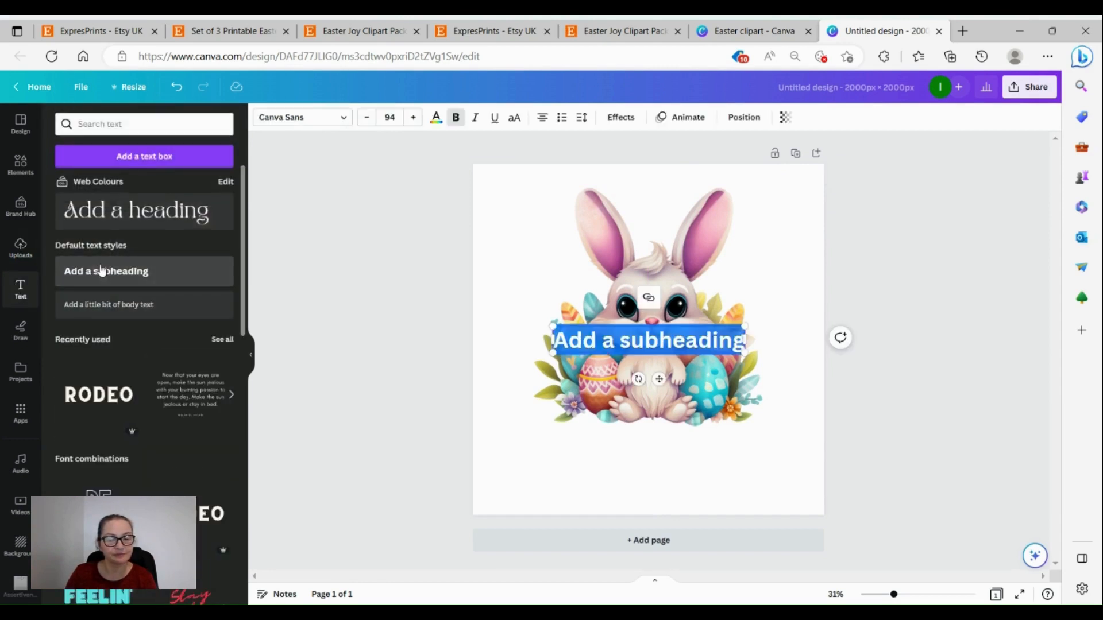
left_click(369, 343)
left_click_drag(643, 340, 653, 455)
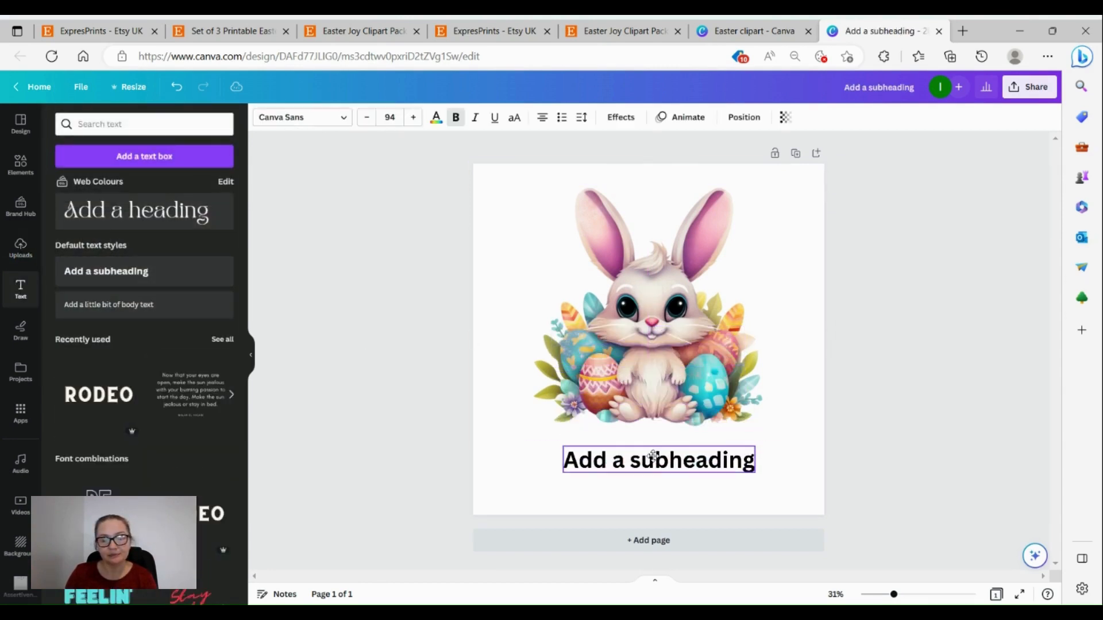
- Replace the subheading text with "Happy Easter!" and move it slightly lower beneath the bunny
double_click(655, 457)
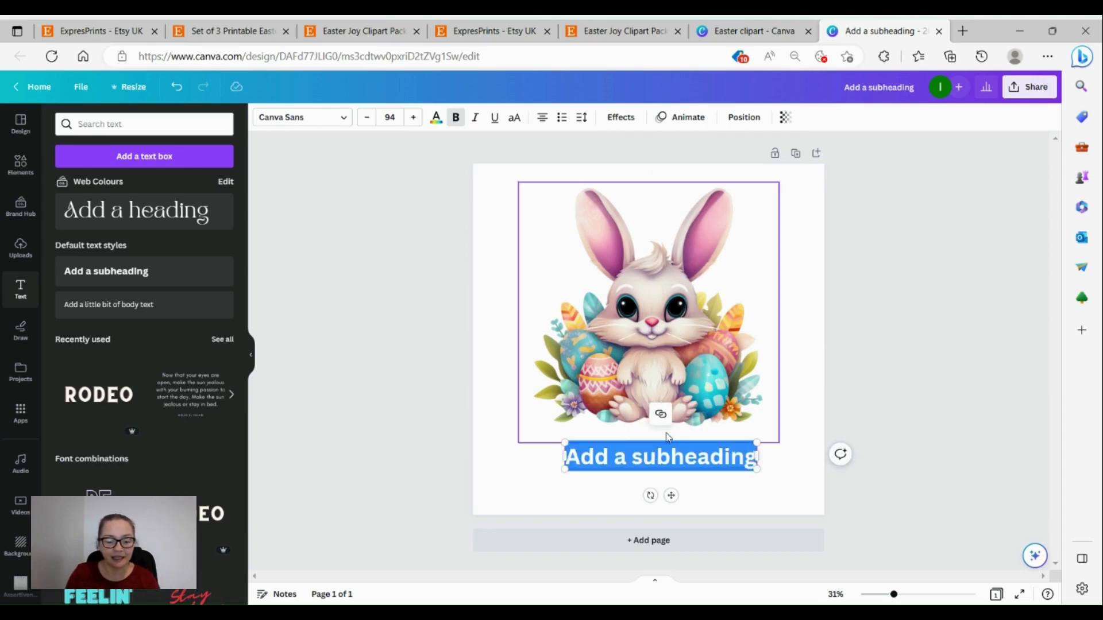
type("Happy")
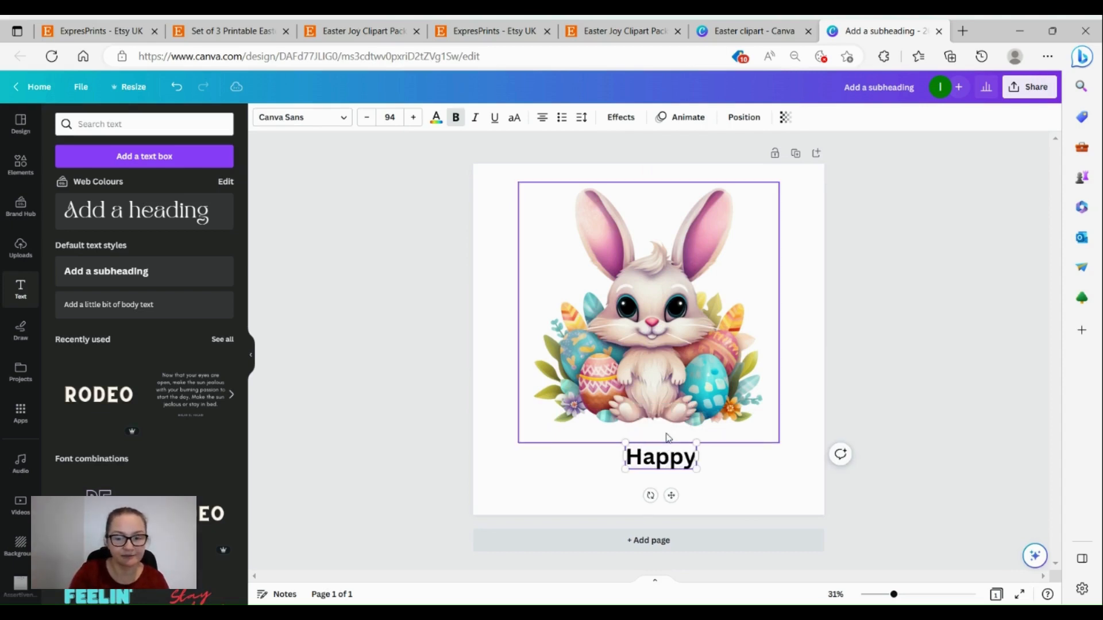
type(" Easter")
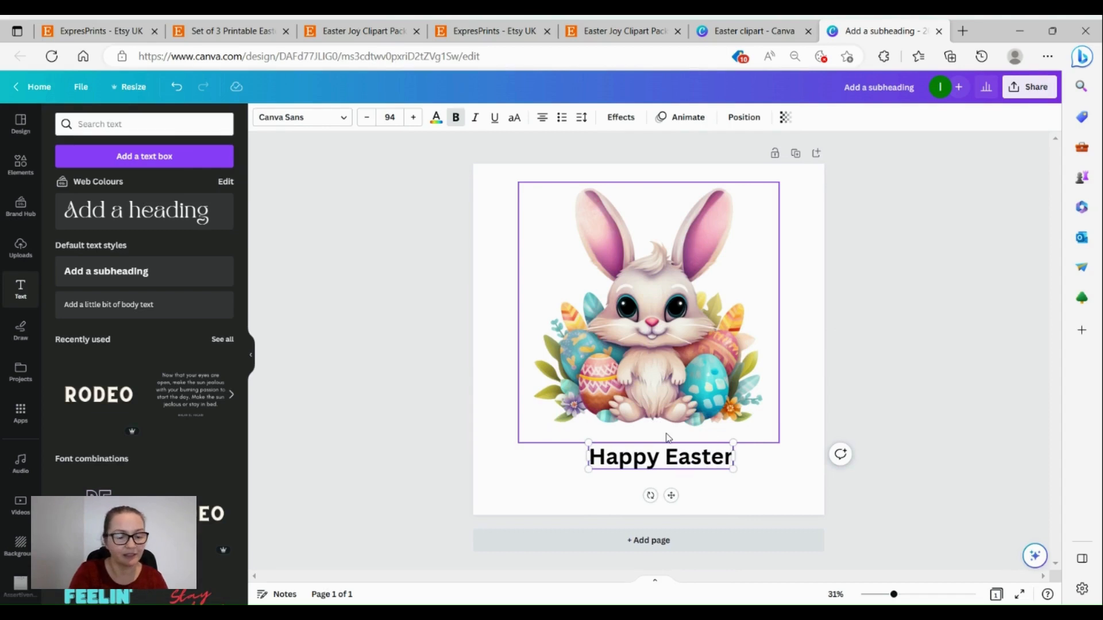
type("!")
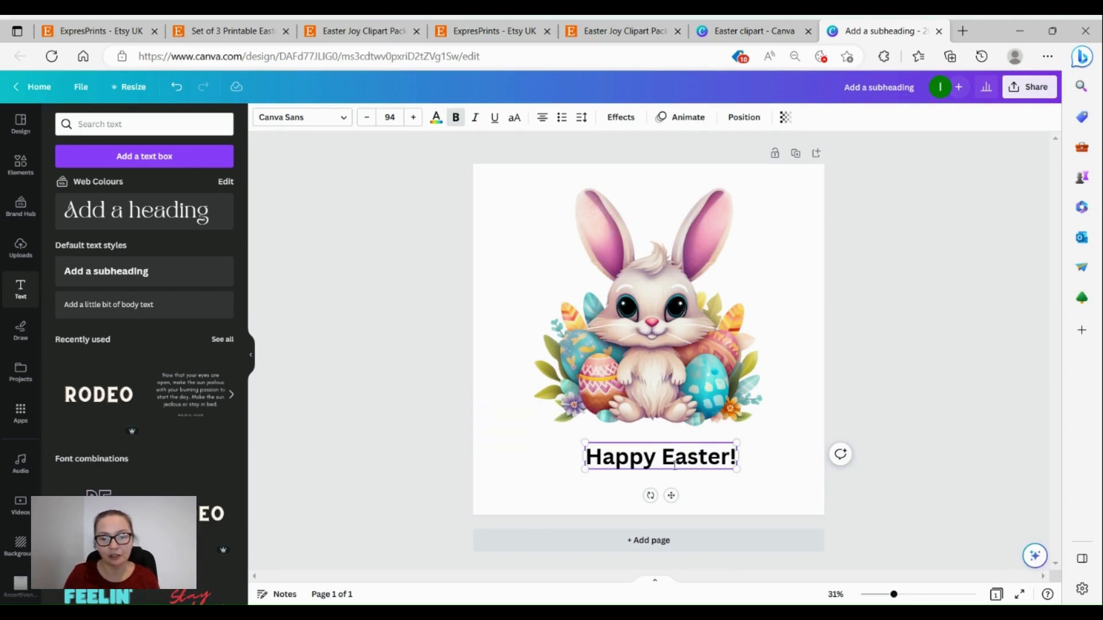
mouse_move(672, 467)
left_mouse_down()
mouse_move(613, 466)
mouse_move(654, 469)
left_mouse_up()
left_click(456, 463)
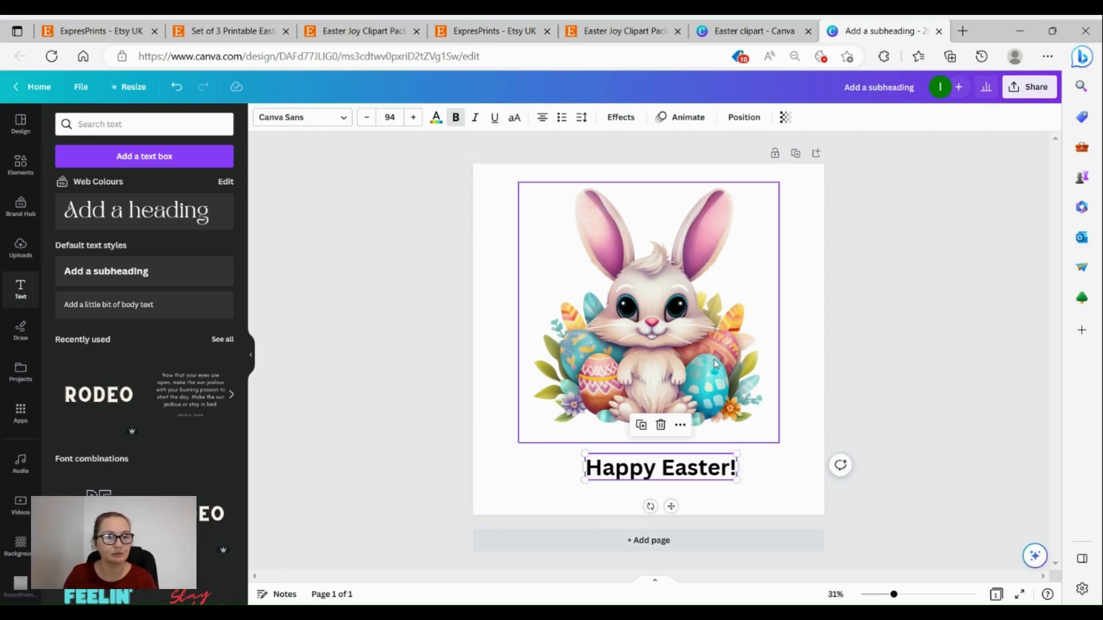
- Adjust the bunny clipart's size and position so it sits centred above the greeting
mouse_move(694, 346)
left_mouse_down()
mouse_move(695, 322)
mouse_move(705, 340)
left_mouse_up()
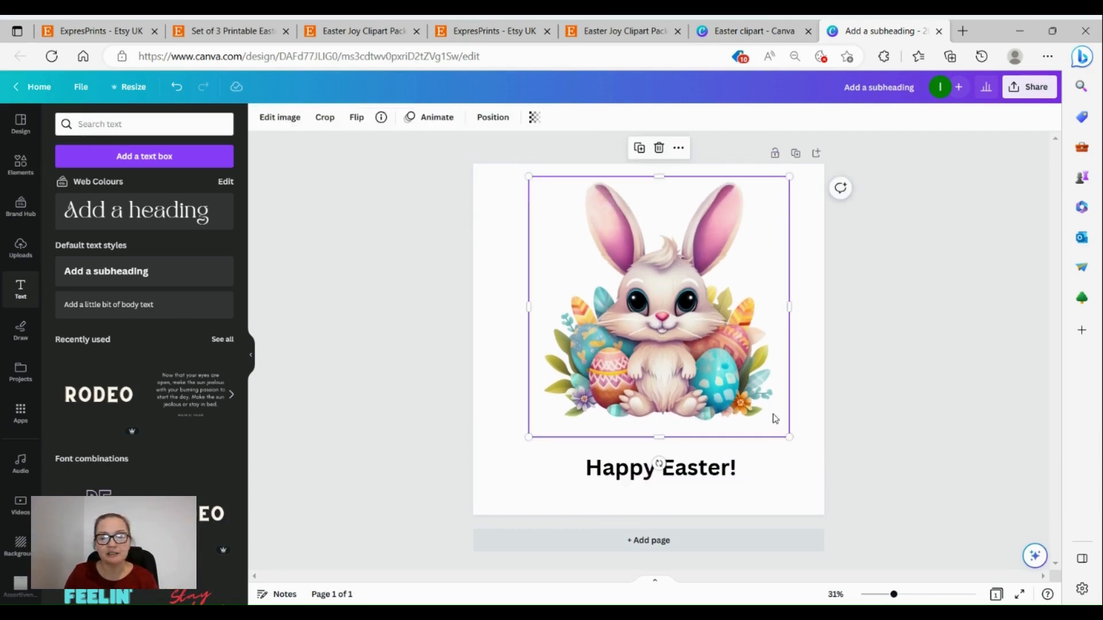
left_click_drag(790, 435, 735, 386)
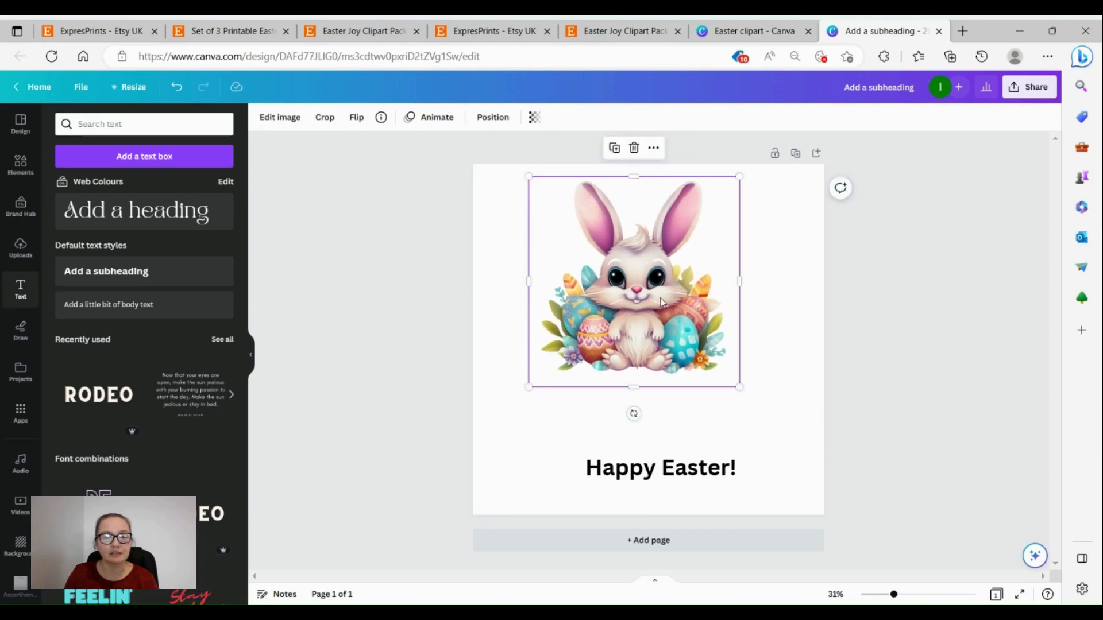
left_click_drag(658, 296, 639, 298)
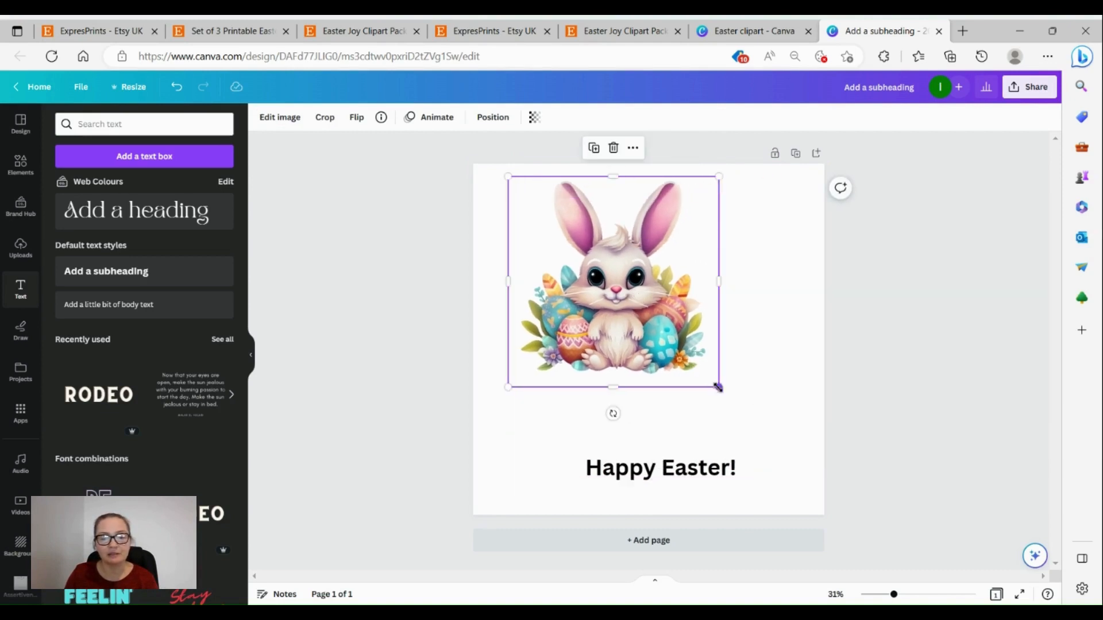
left_click_drag(720, 387, 784, 435)
left_click_drag(671, 344, 681, 344)
left_click(396, 299)
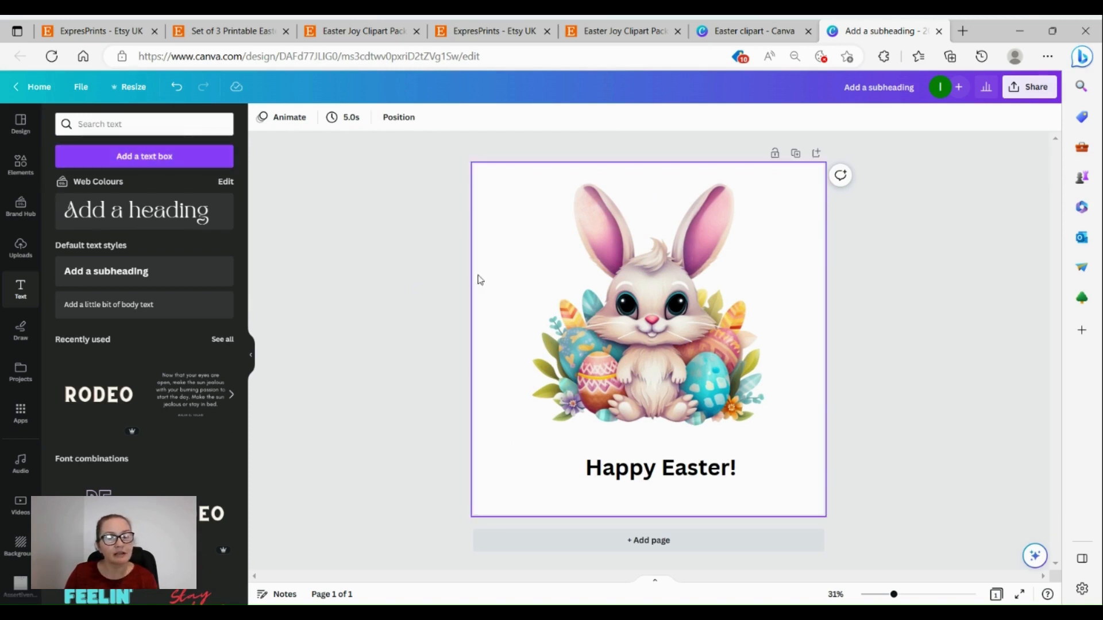
- Change the "Happy Easter!" greeting's font to the uploaded script font Biscuits, trying Saturday first
left_click(617, 474)
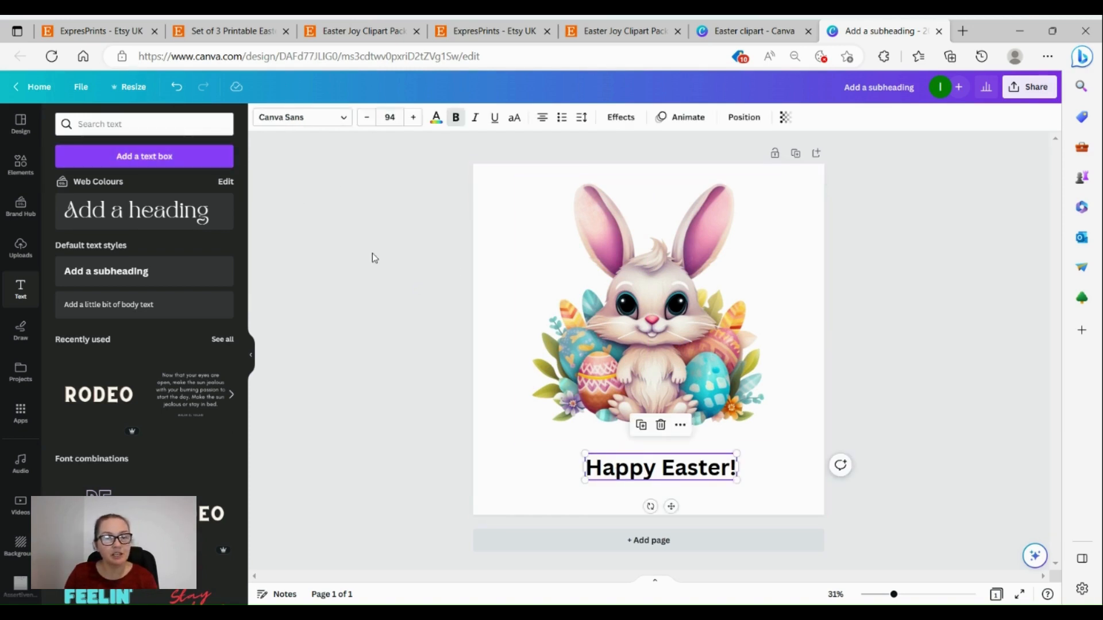
left_click(295, 117)
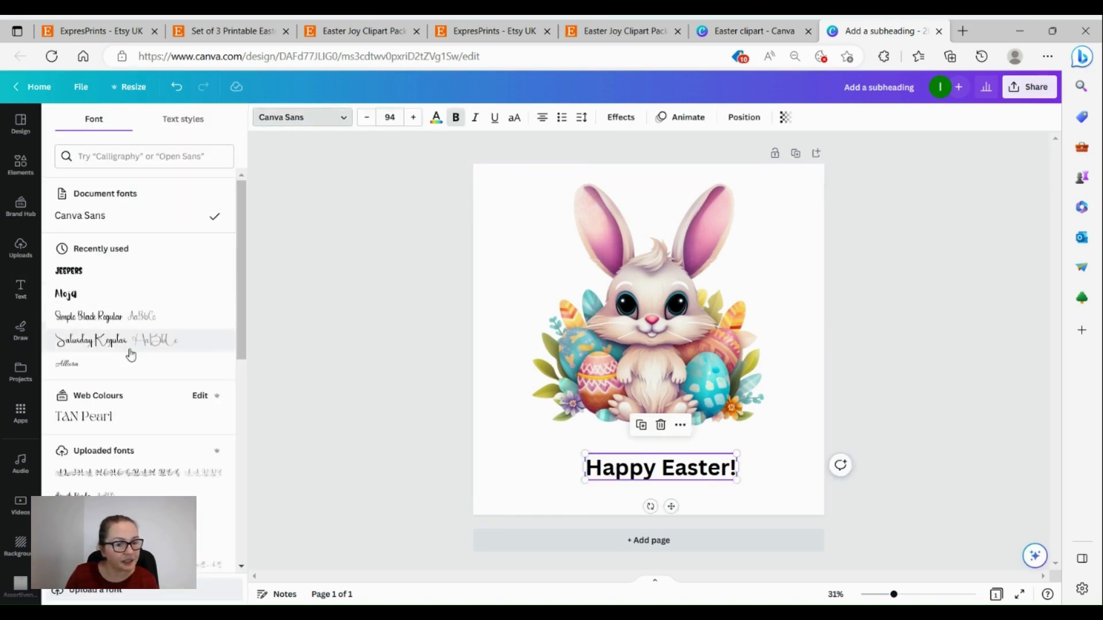
left_click(102, 343)
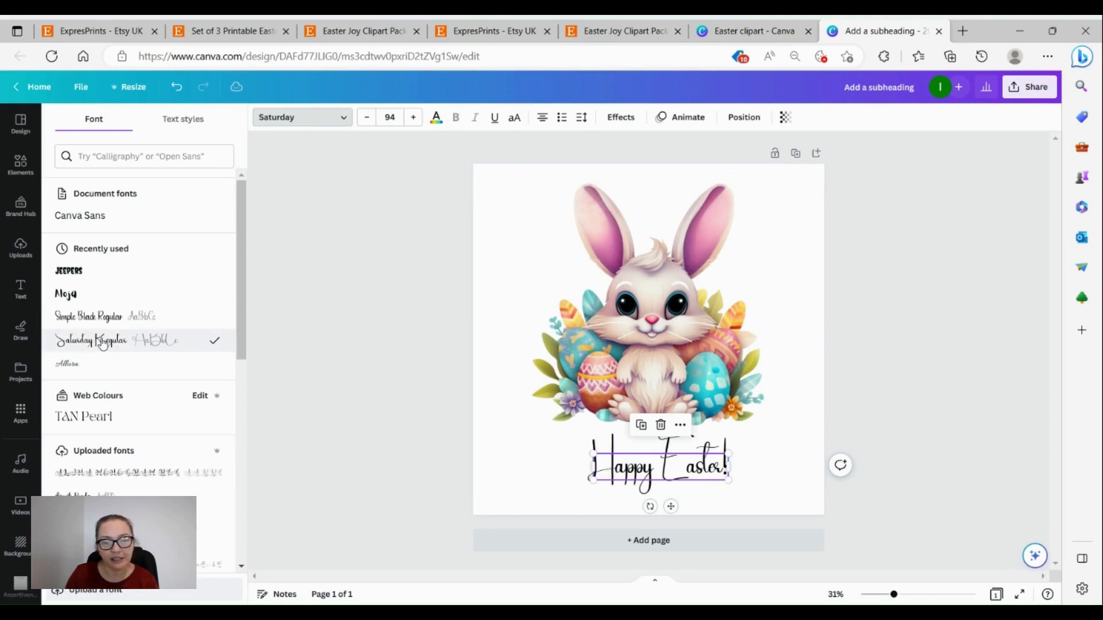
scroll(119, 388, "down", 3)
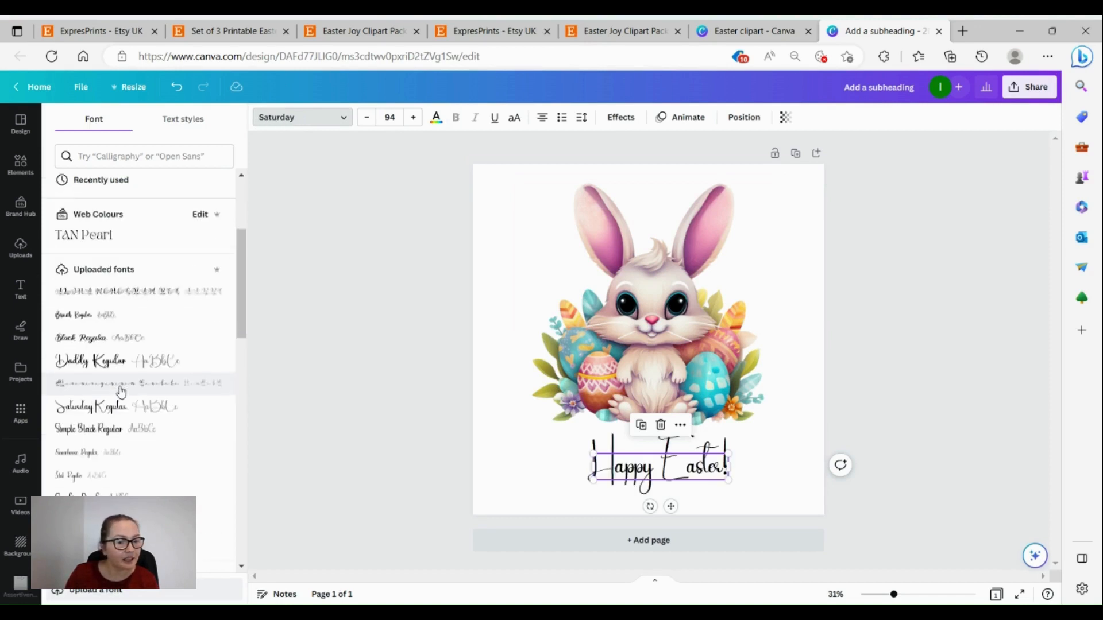
left_click(85, 320)
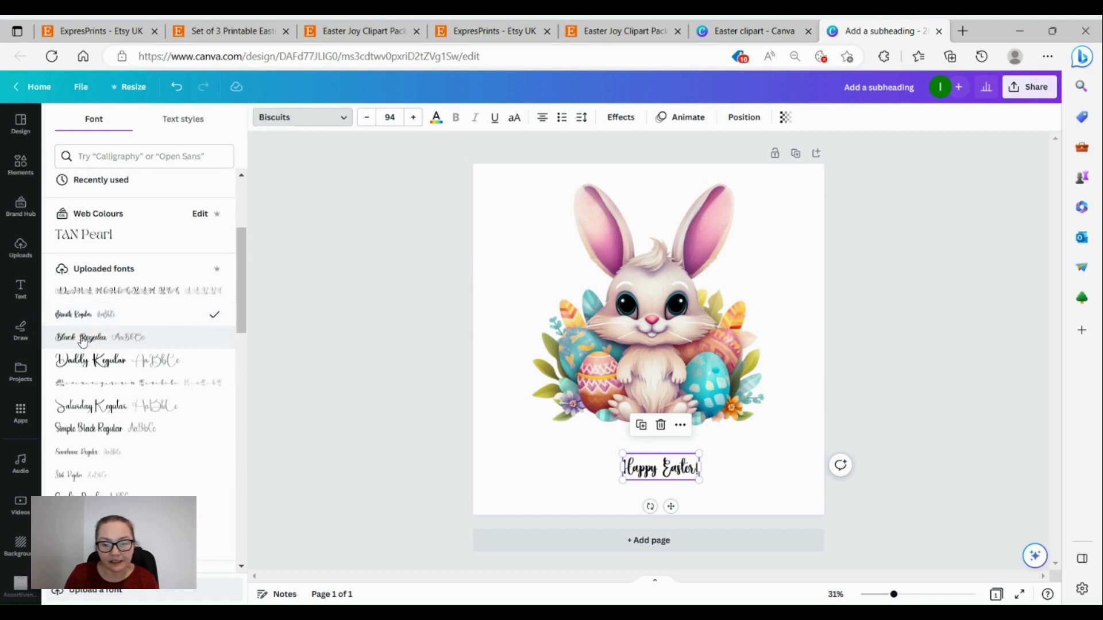
- Enlarge the greeting to font size 255, shift the bunny slightly up and move the greeting slightly down beneath it
left_click_drag(613, 449, 538, 423)
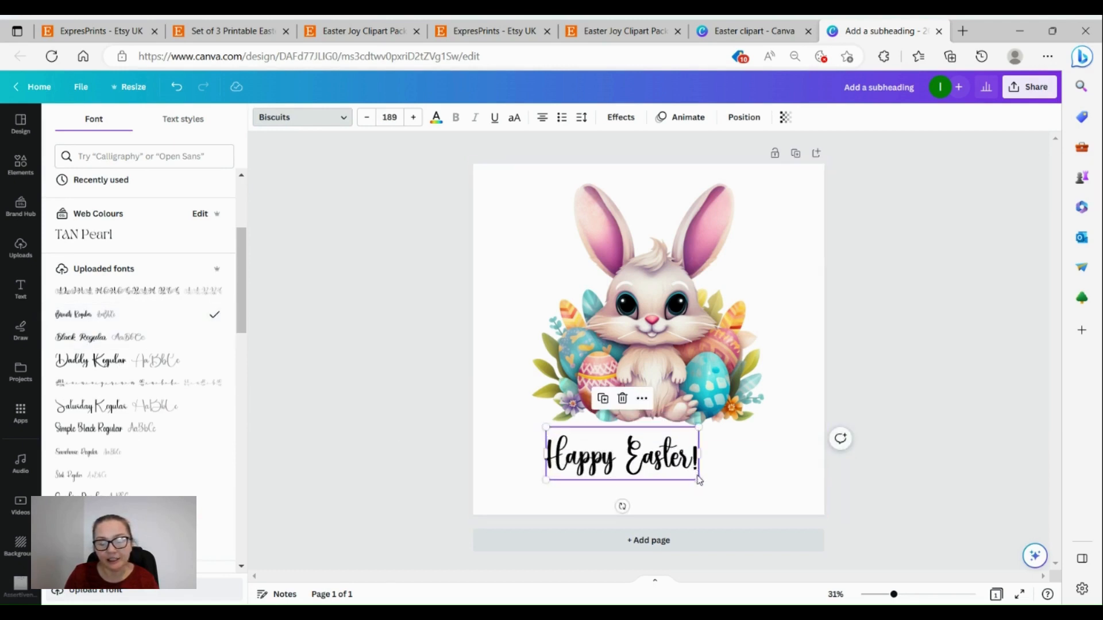
left_click_drag(697, 480, 751, 498)
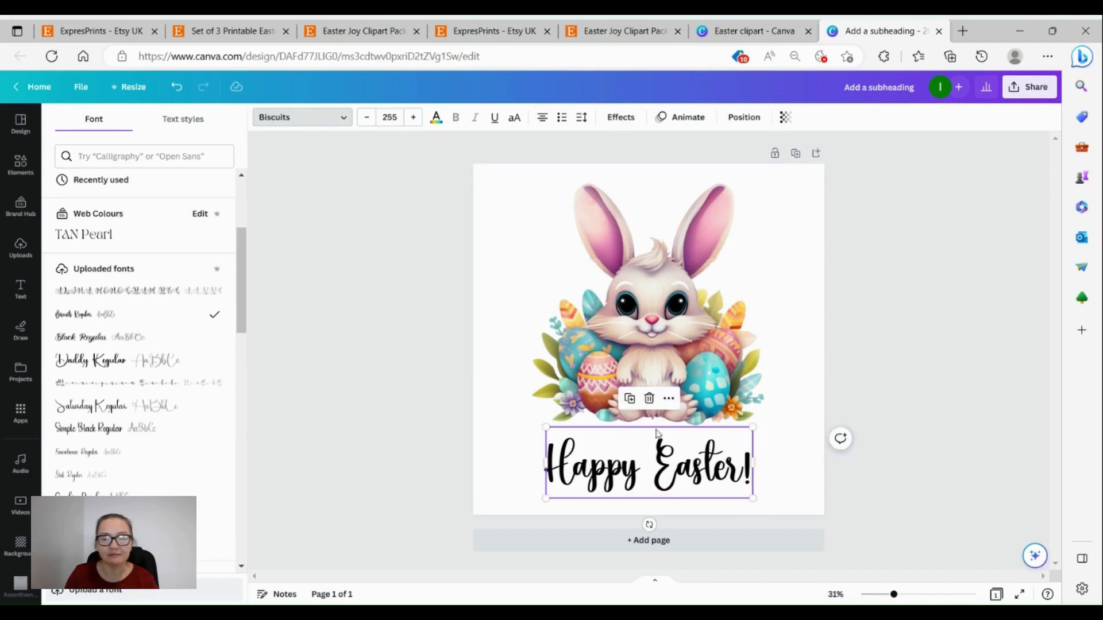
left_click_drag(654, 345, 655, 338)
left_click_drag(703, 454, 706, 464)
left_click(872, 396)
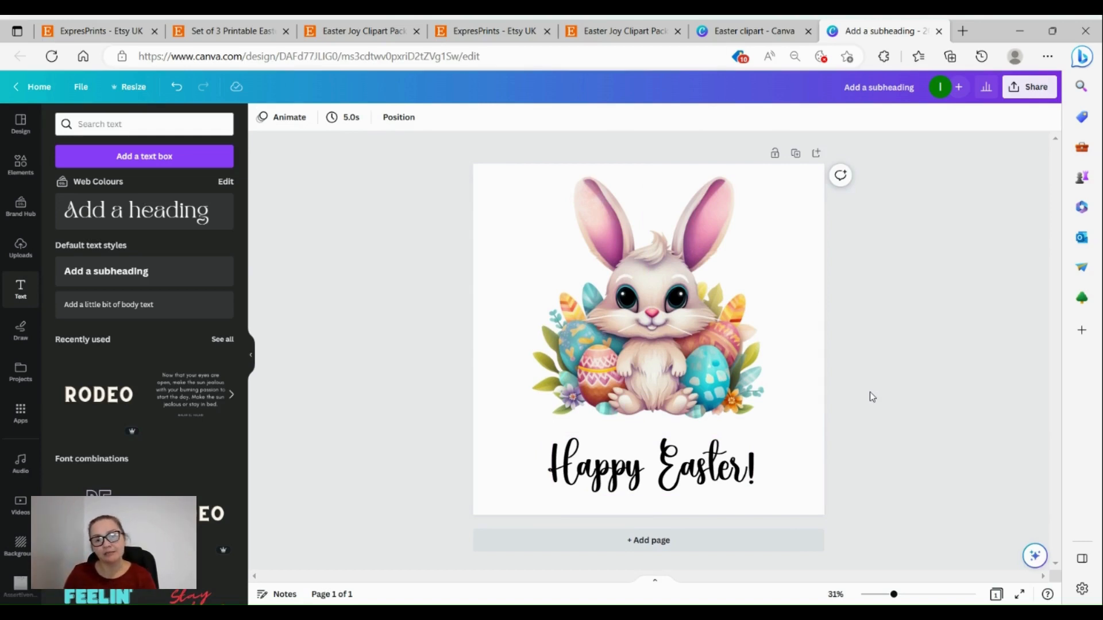
- Recolour the page from the bunny's image palette in the design styles, giving a dark teal background and pale pink greeting
left_click(497, 204)
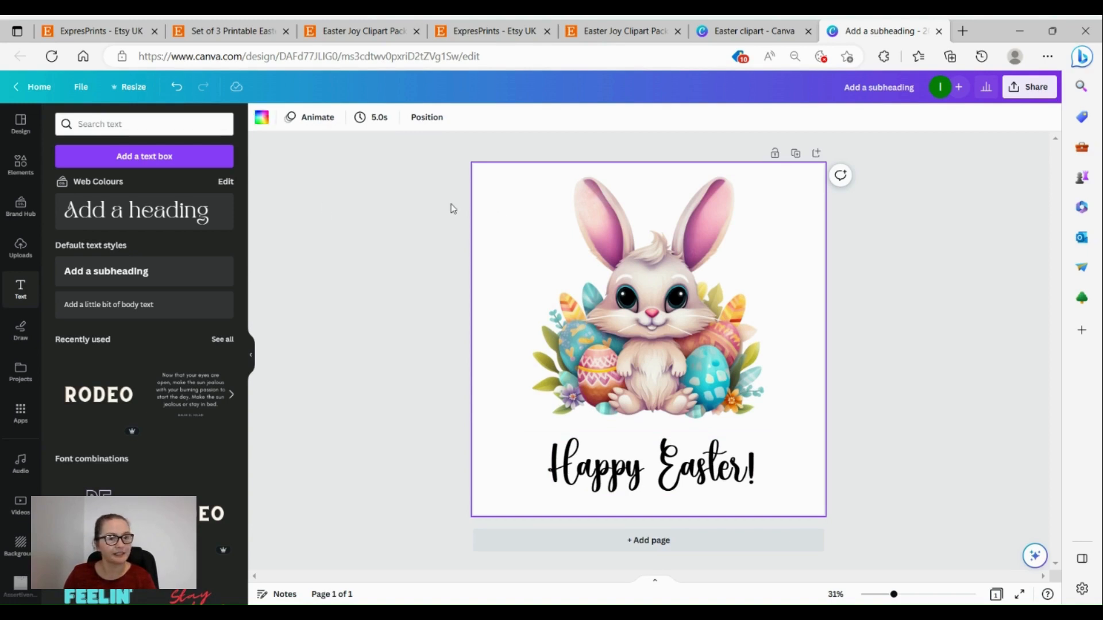
left_click(20, 123)
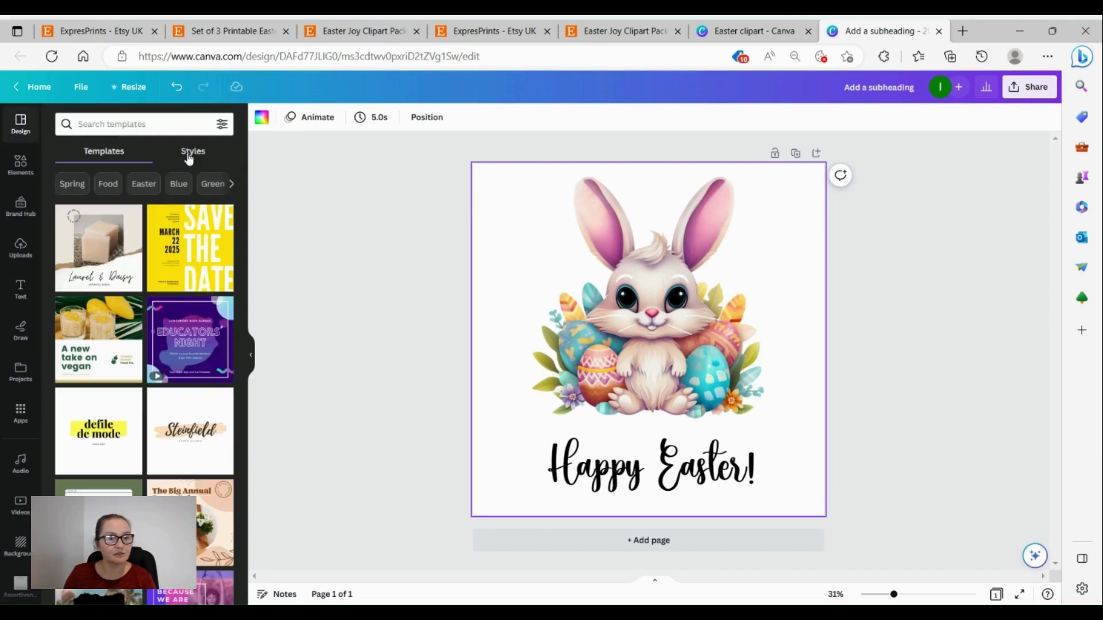
left_click(189, 158)
scroll(151, 373, "down", 5)
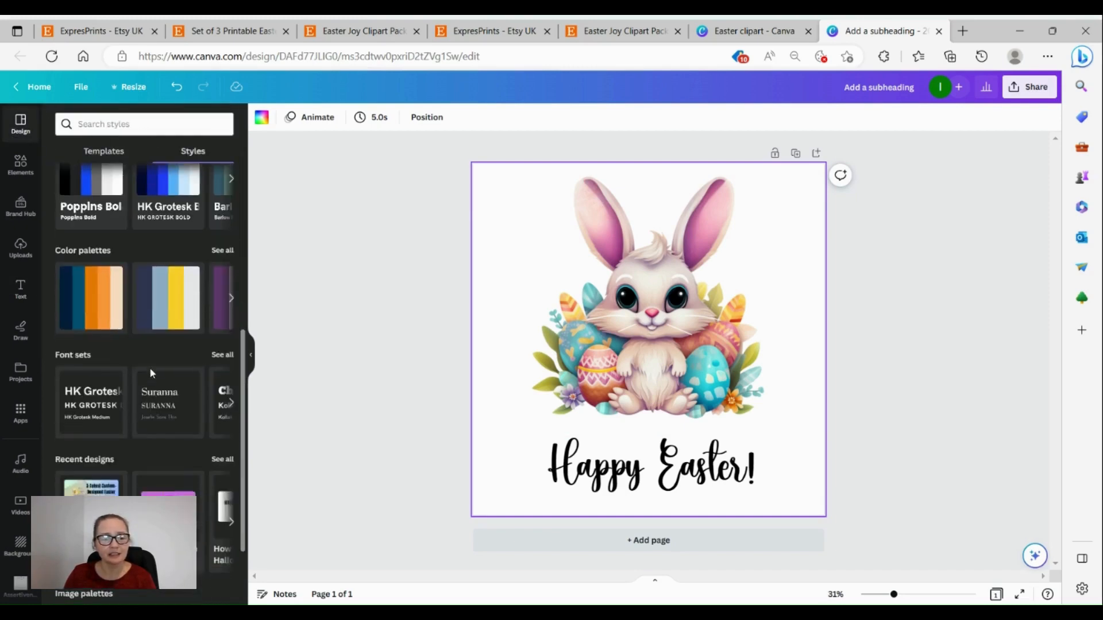
scroll(151, 372, "down", 2)
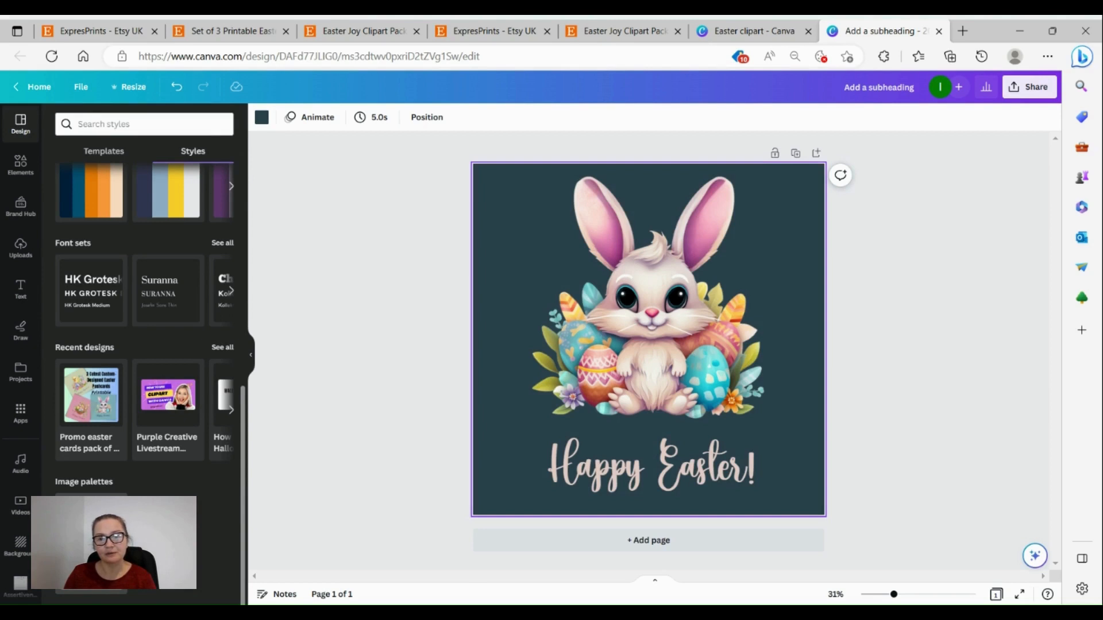
- Duplicate the card twice and apply image palette colours: page 2 pink with dark text, page 3 dark teal with yellow text
left_click(799, 153)
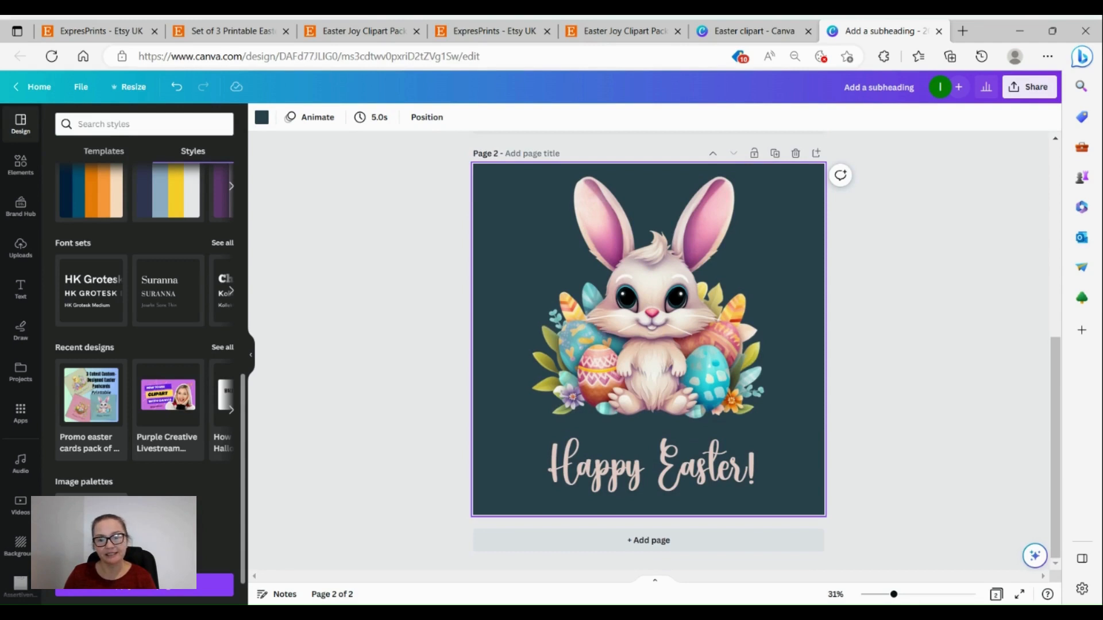
left_click(91, 528)
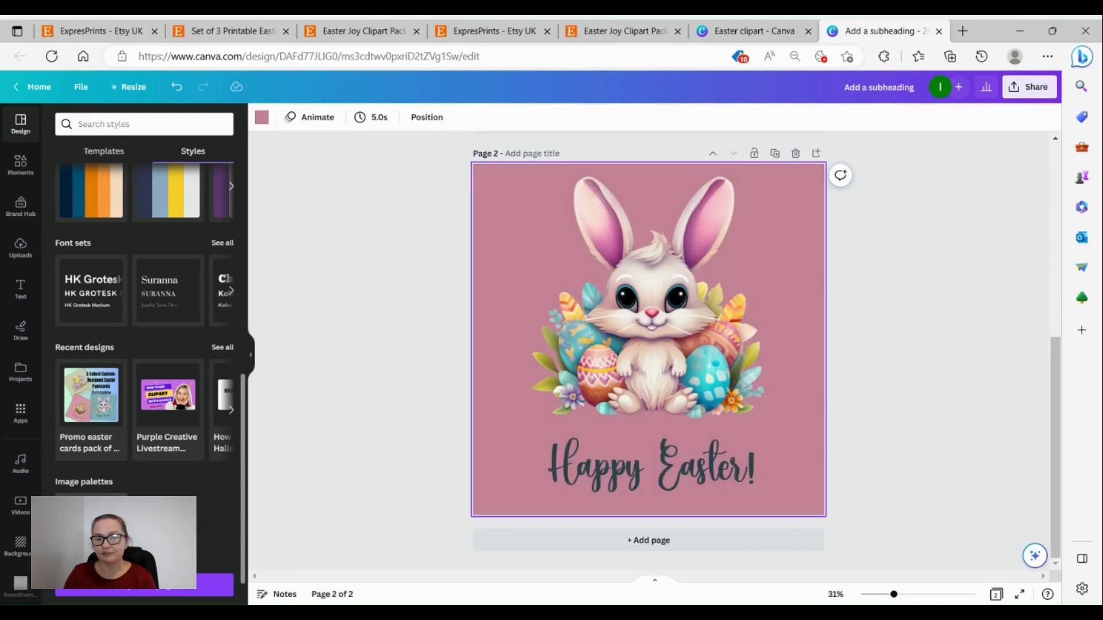
left_click(774, 154)
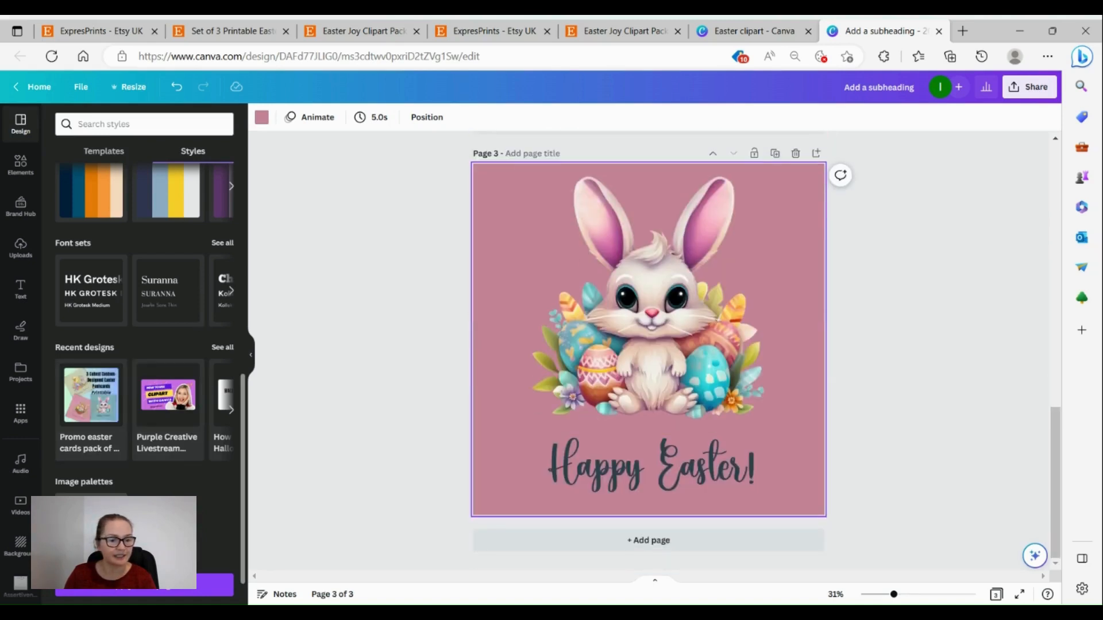
left_click(92, 528)
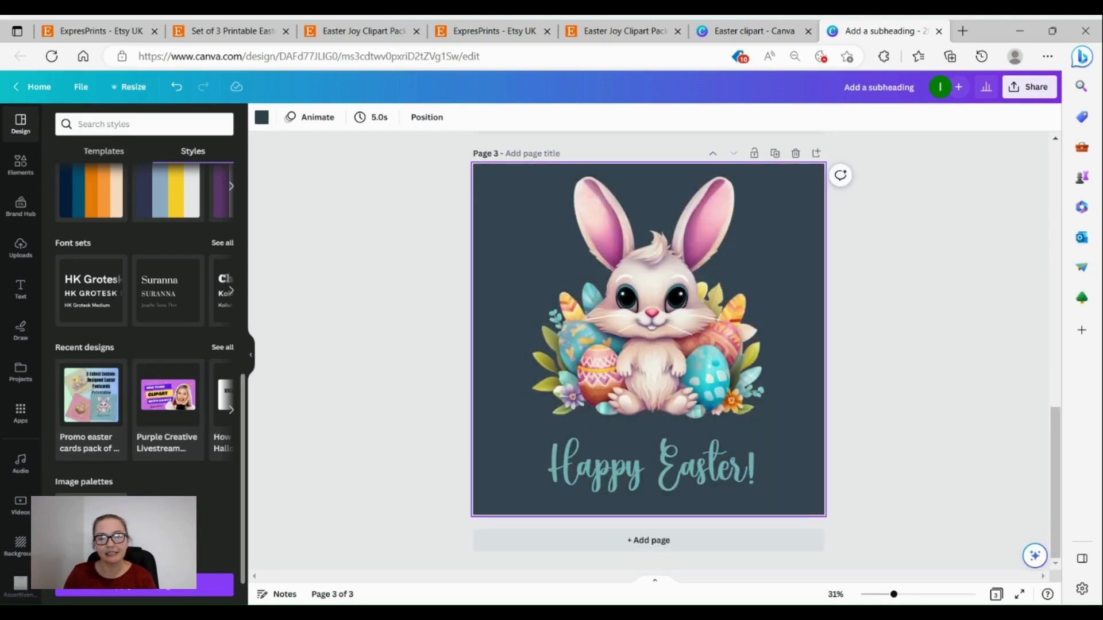
left_click(91, 527)
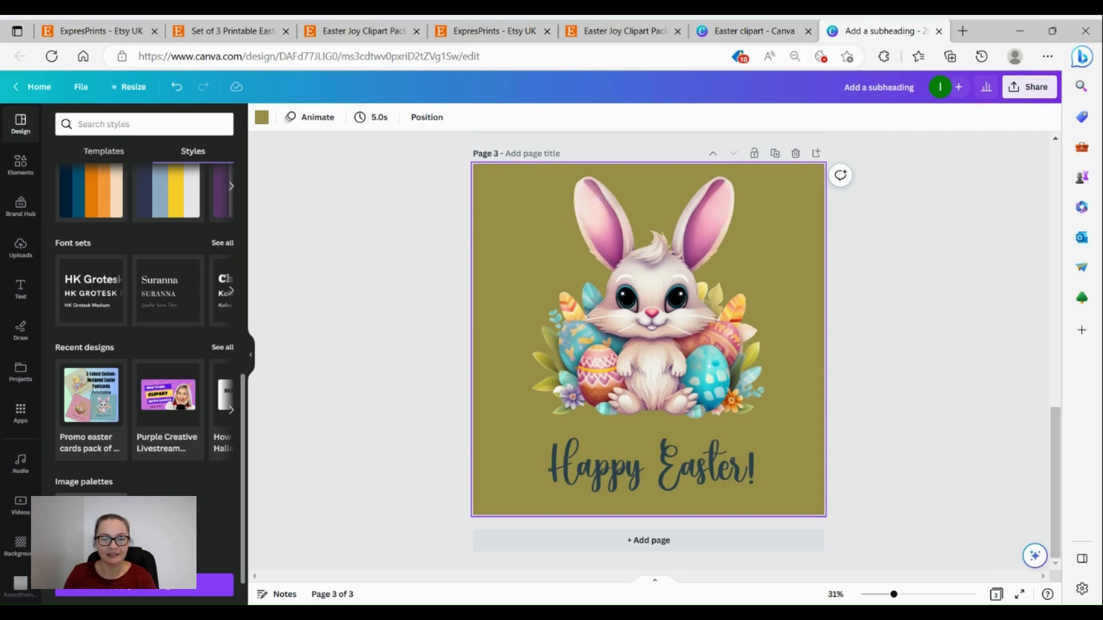
left_click(92, 528)
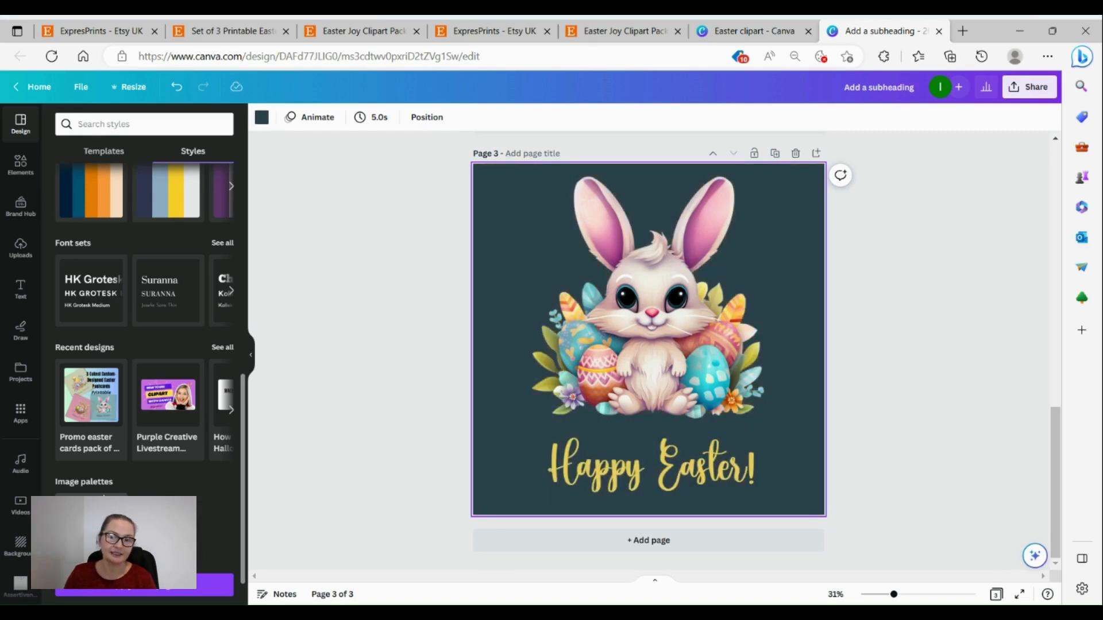
- Duplicate page 3, recolour the copy with a yellow background and dark teal greeting, and check all pages in grid view
left_click(775, 154)
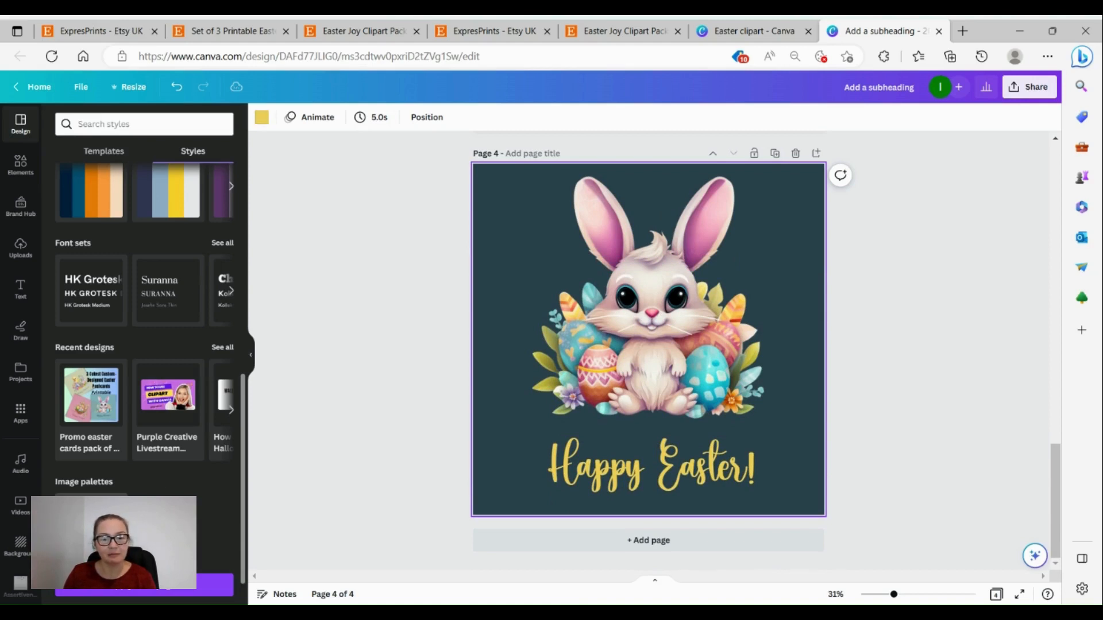
left_click(92, 528)
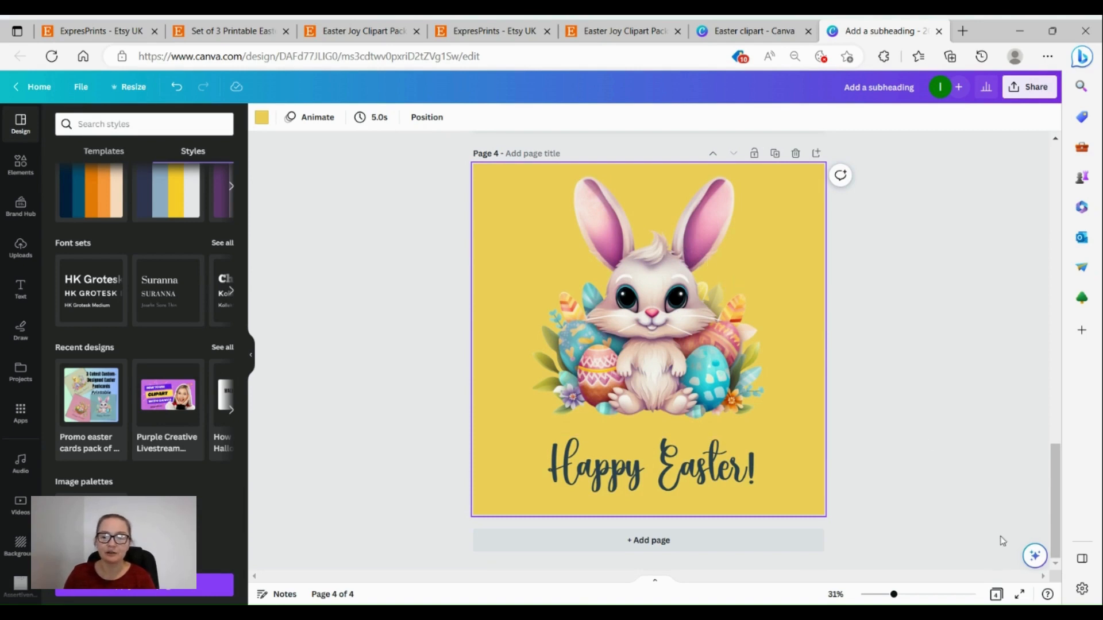
left_click(997, 595)
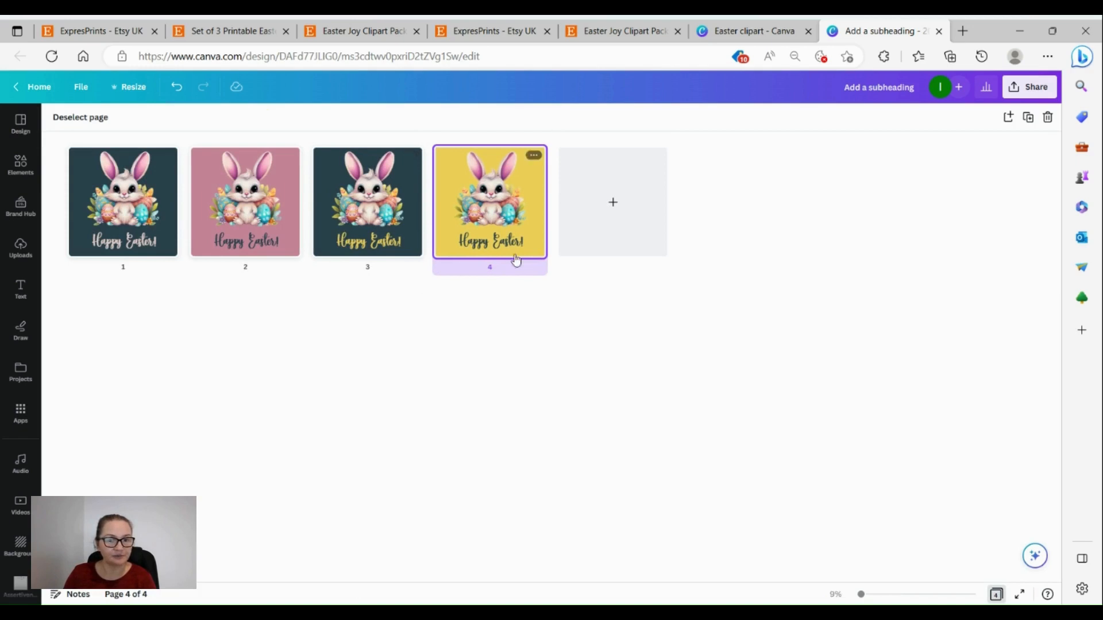
left_click(997, 595)
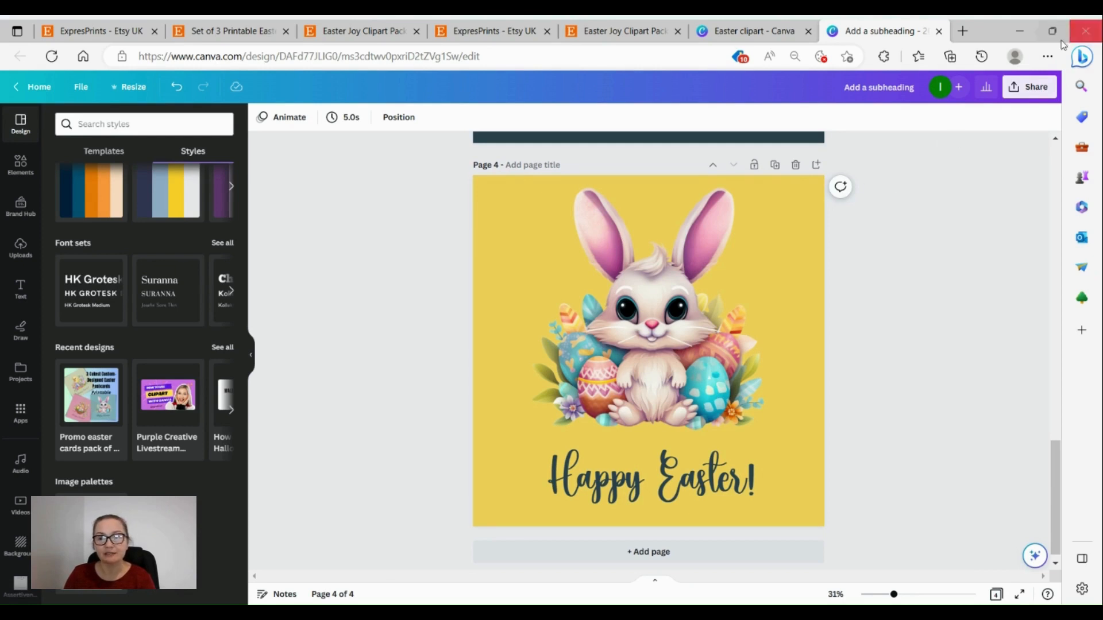
- Review the PNG download settings and the page selection covering all pages, and close them without downloading
left_click(1026, 91)
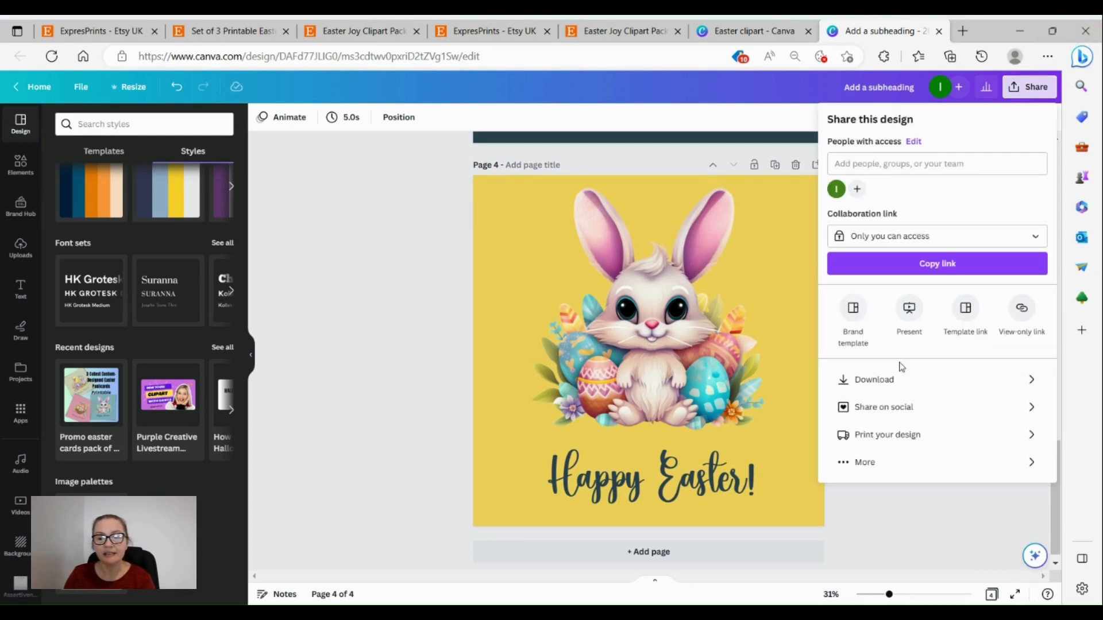
left_click(899, 381)
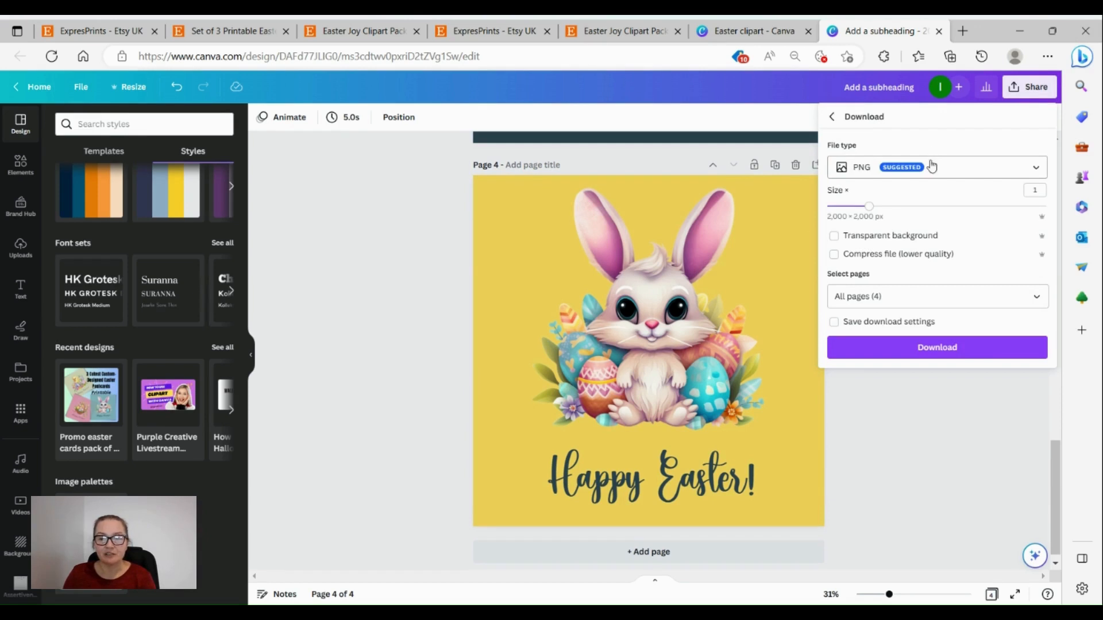
left_click(915, 294)
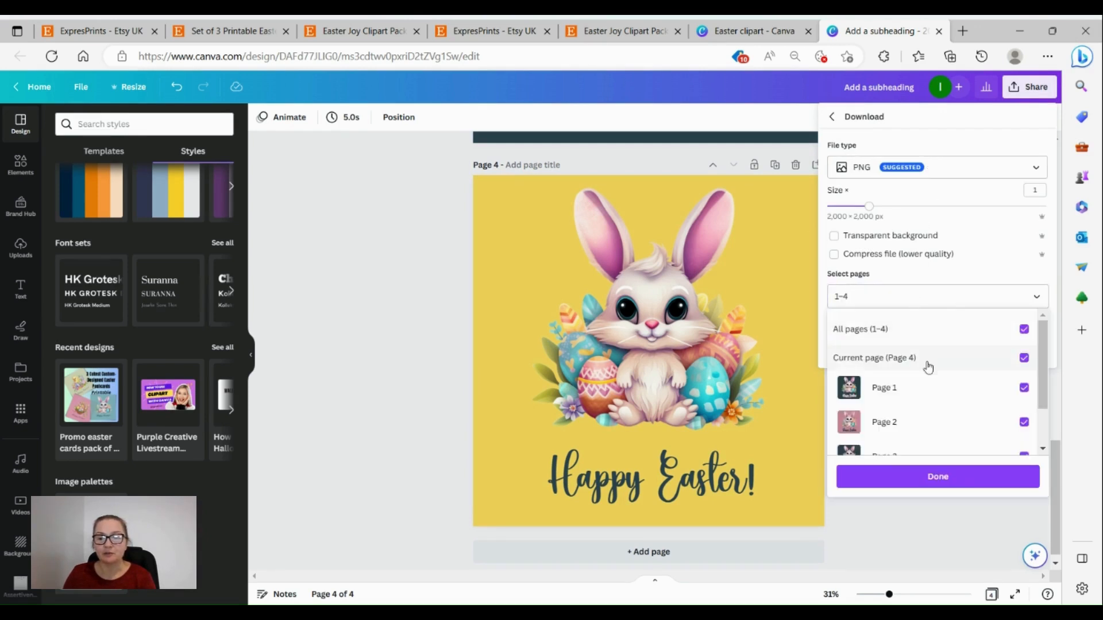
scroll(949, 387, "down", 2)
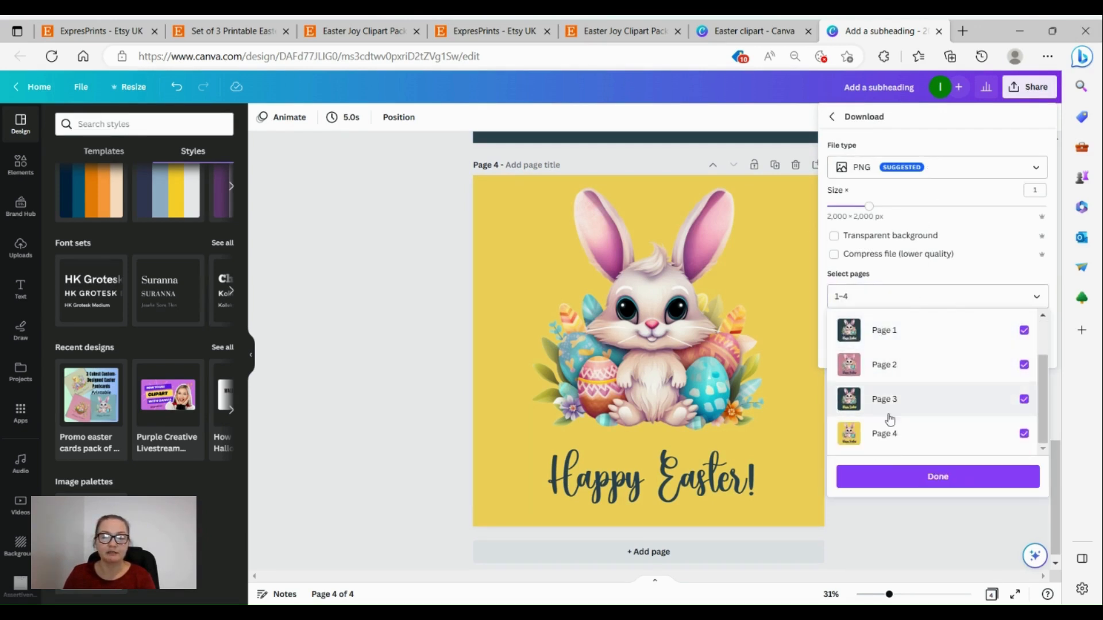
left_click(923, 477)
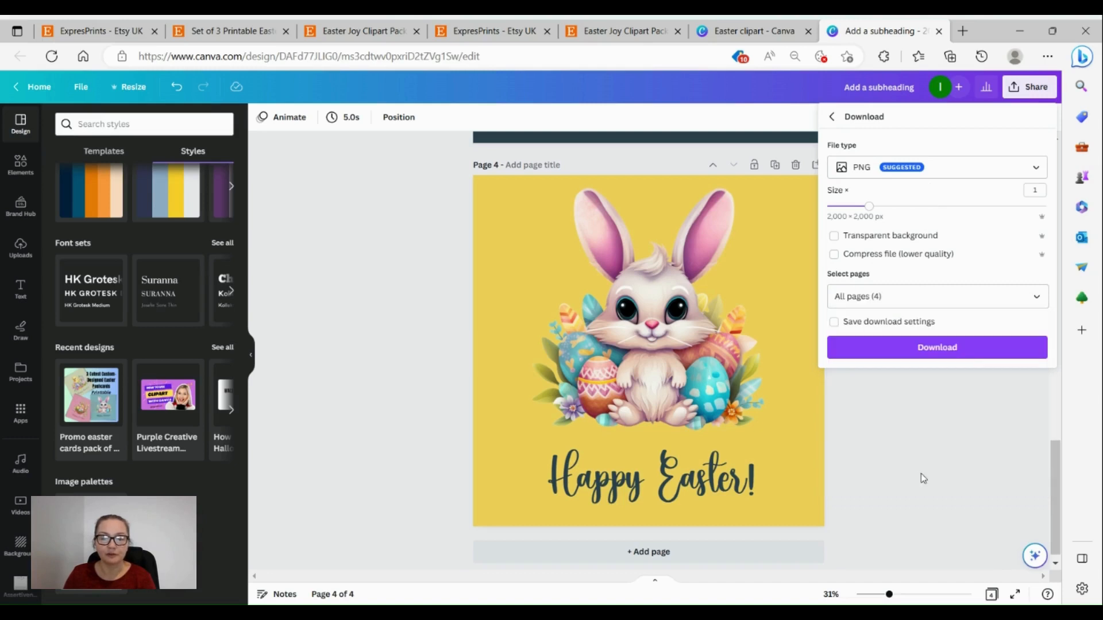
left_click(445, 238)
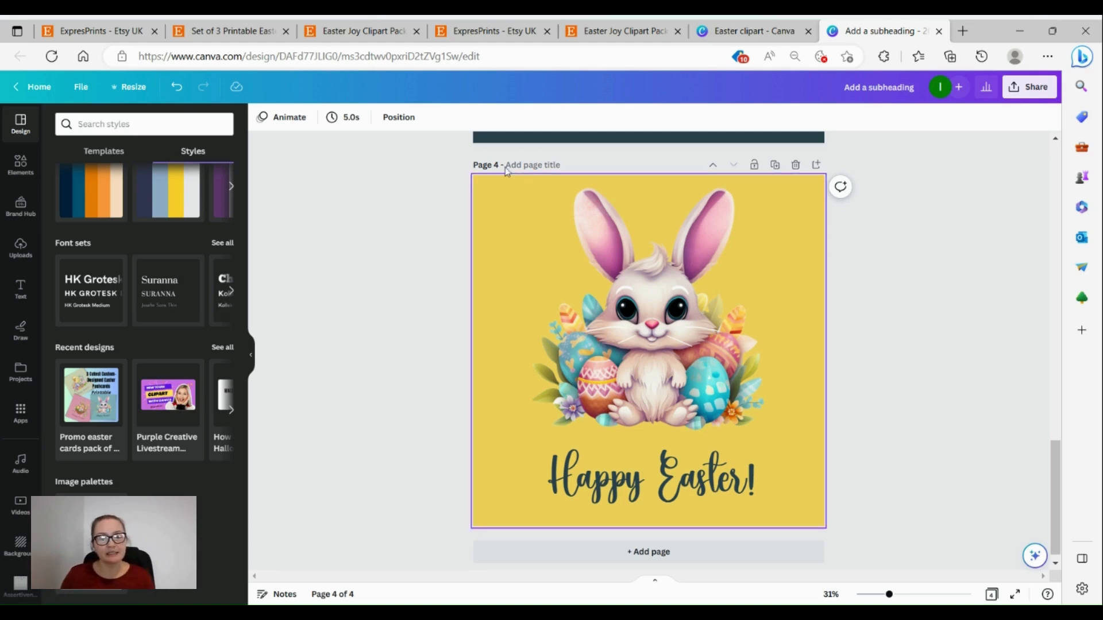
- Add a blank page with the same yellow background after page 4
scroll(649, 299, "down", 1)
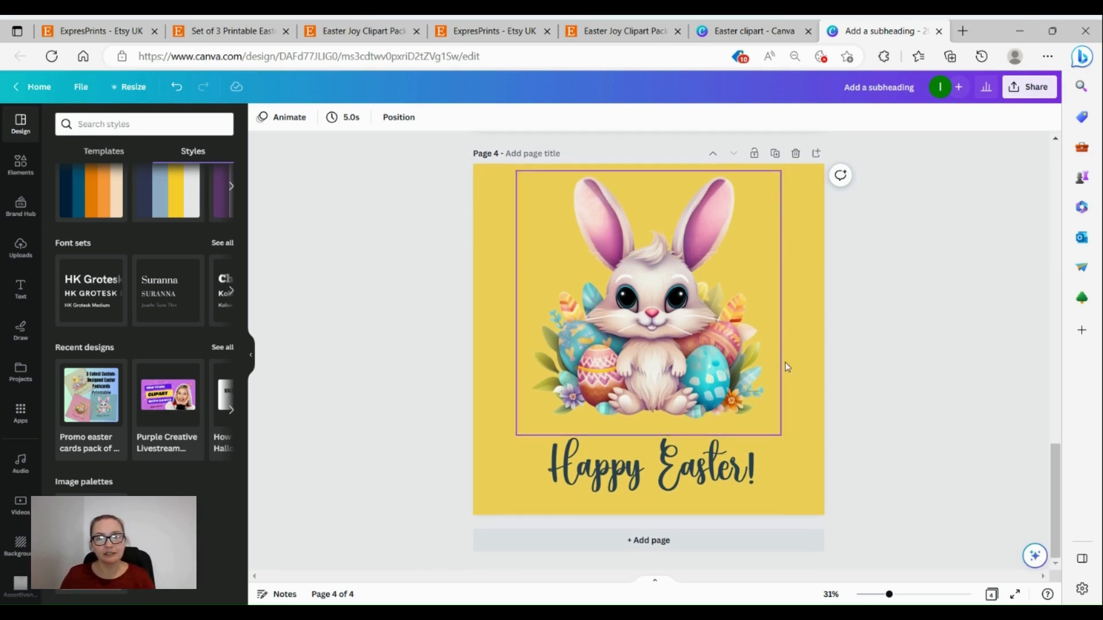
left_click(816, 154)
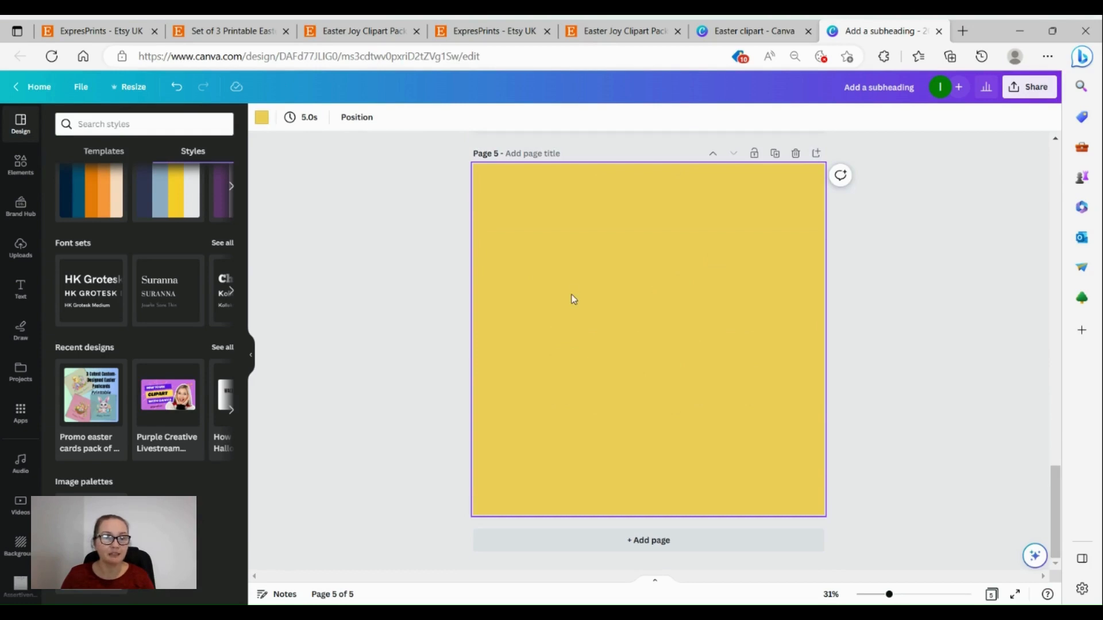
scroll(451, 261, "up", 5)
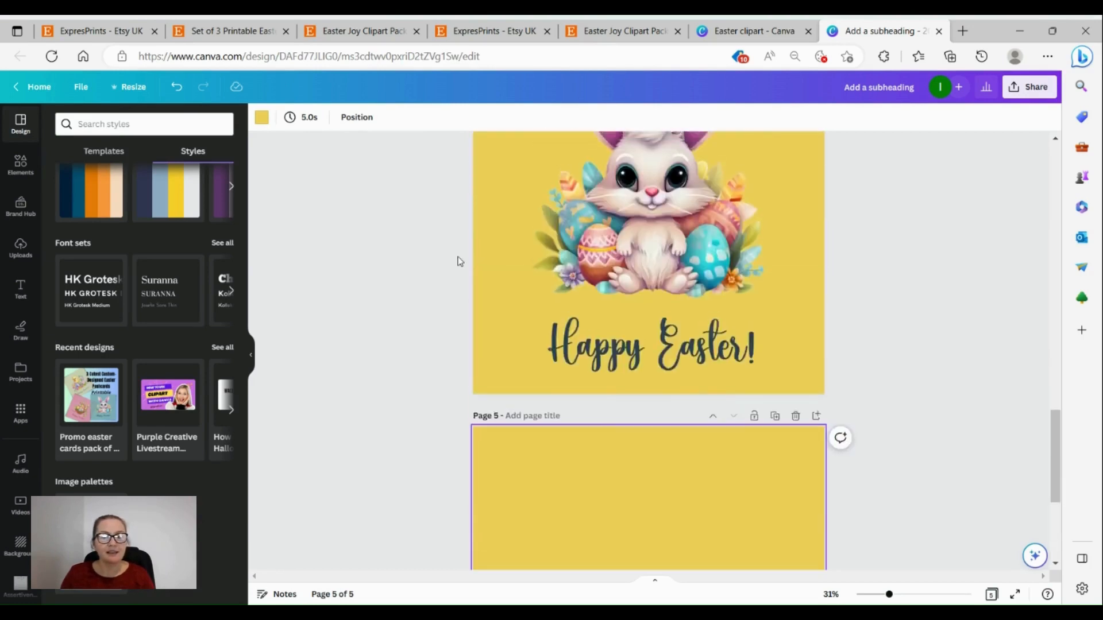
scroll(562, 267, "down", 1)
scroll(562, 267, "down", 4)
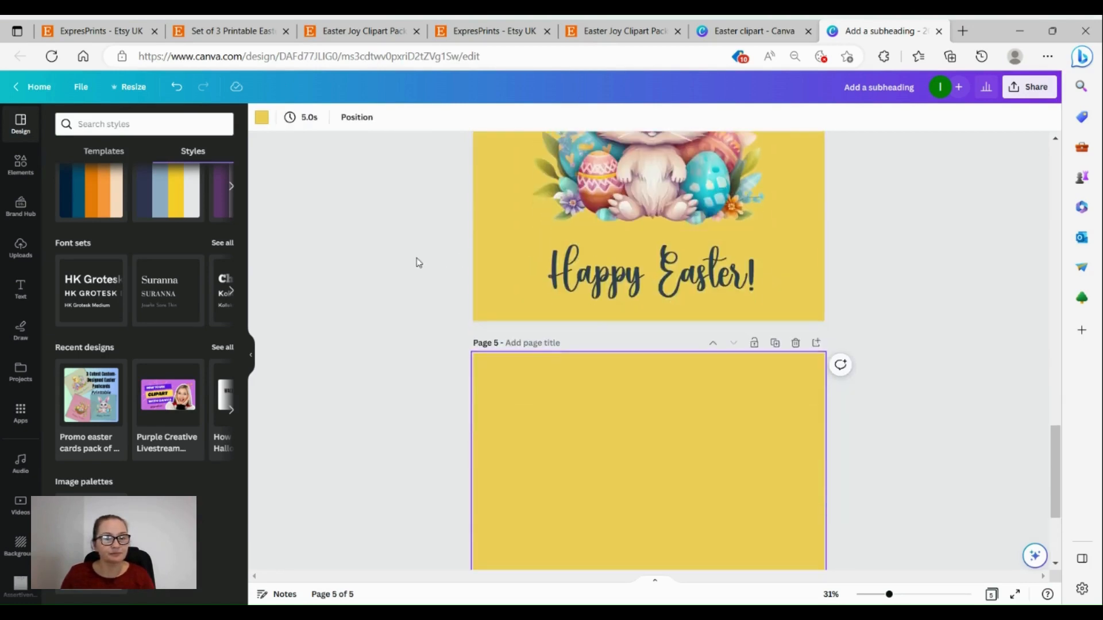
- Place the uploaded yellow "Happy Easter!" card image with chicks and a flower nest on page 5, slightly above centre
scroll(664, 276, "up", 6)
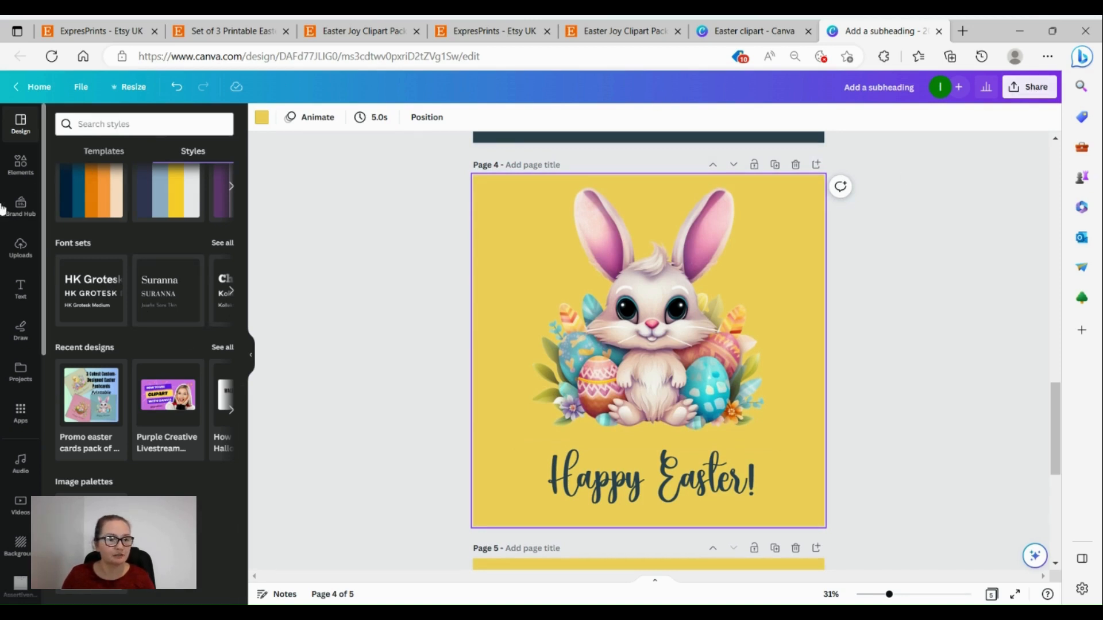
left_click(21, 248)
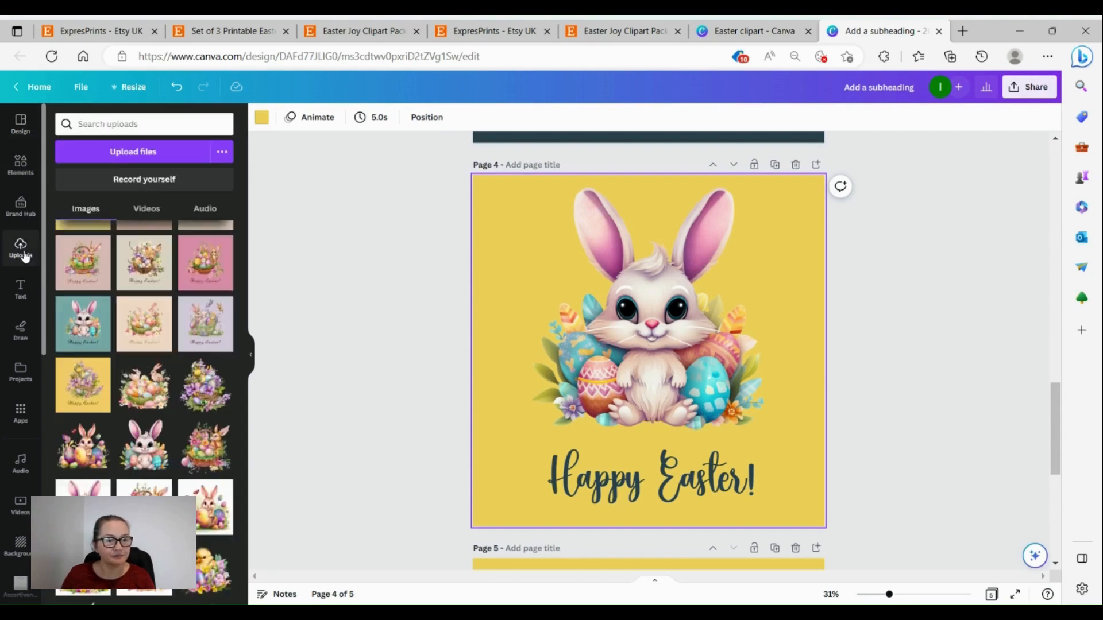
scroll(647, 356, "down", 3)
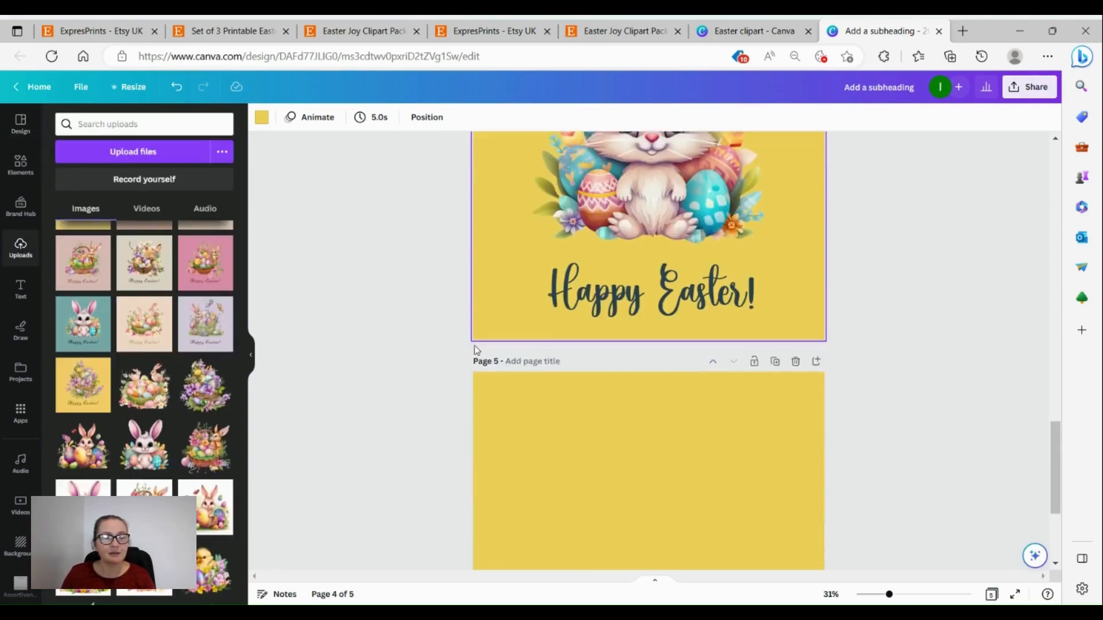
scroll(81, 345, "down", 1)
scroll(81, 338, "down", 1)
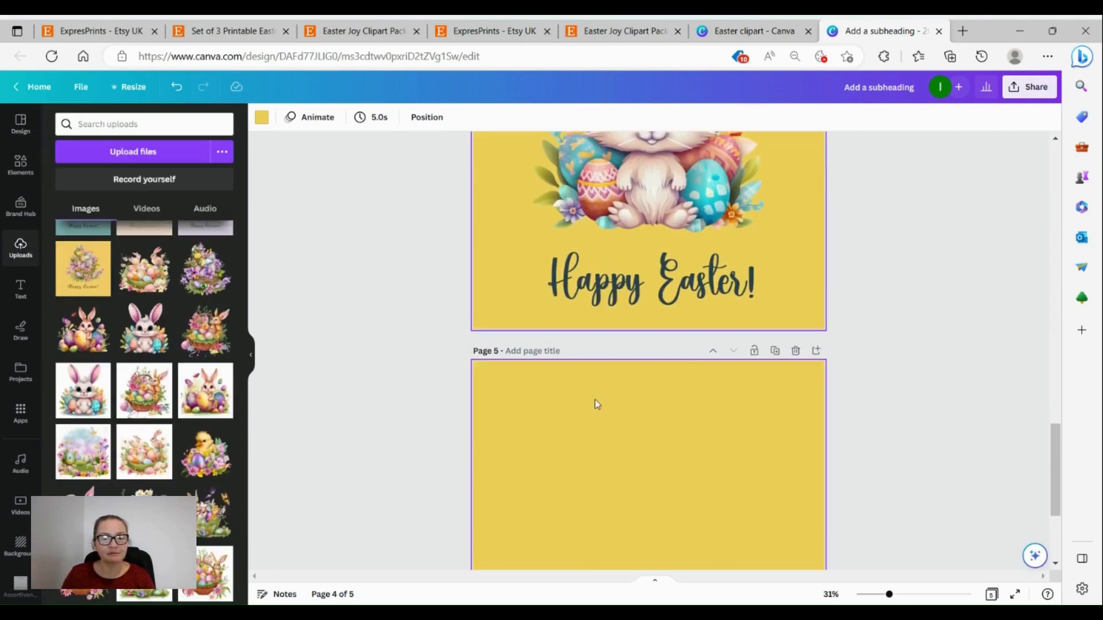
scroll(593, 401, "down", 3)
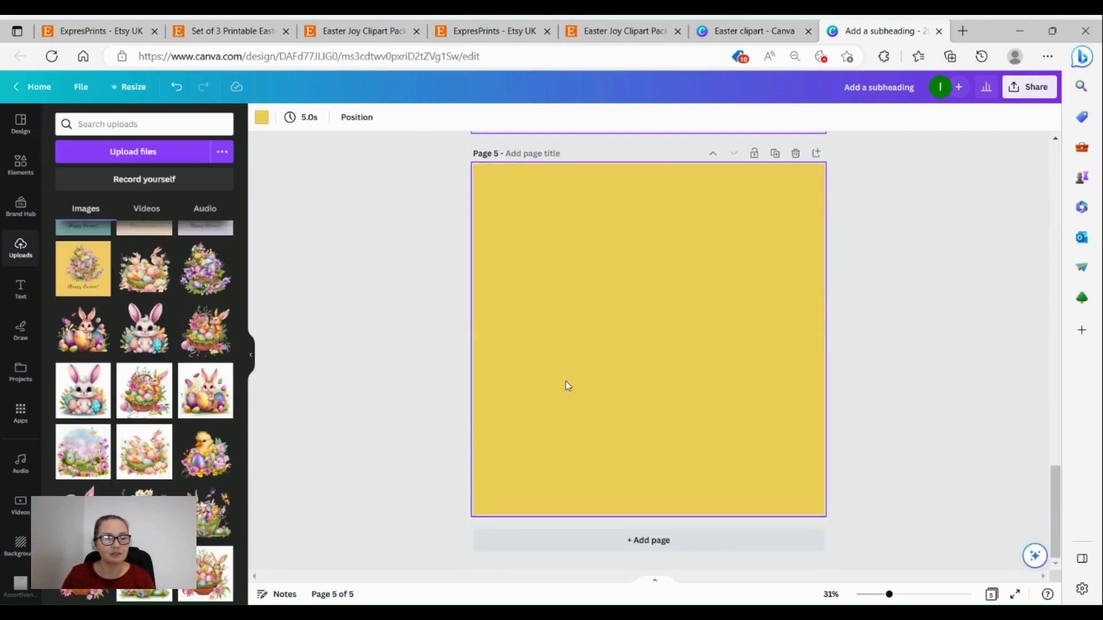
left_click(82, 277)
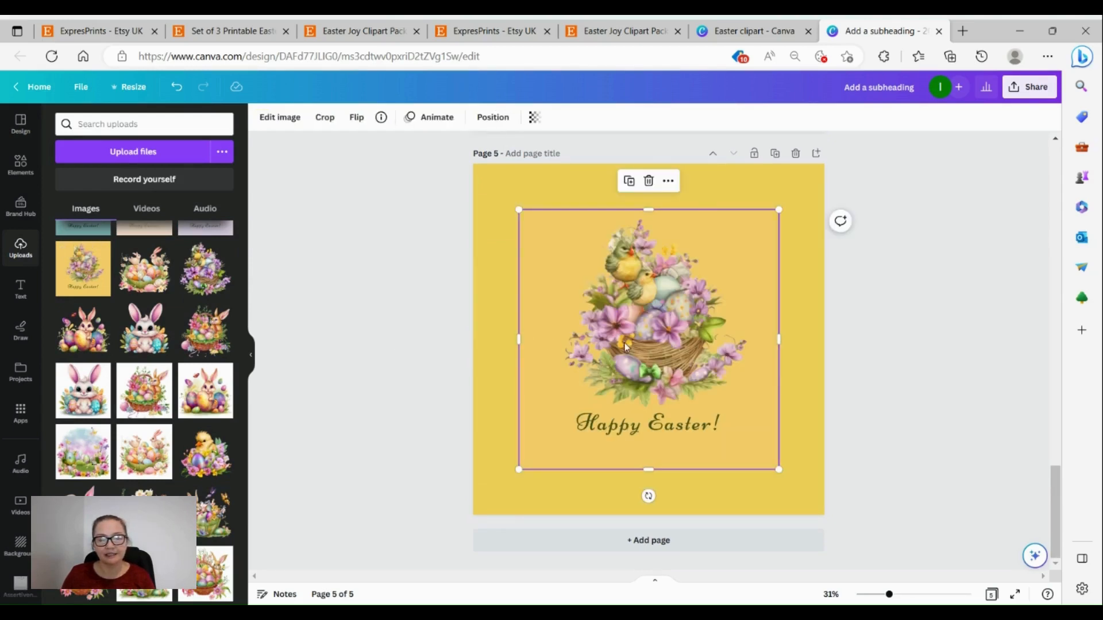
left_click_drag(634, 334, 631, 334)
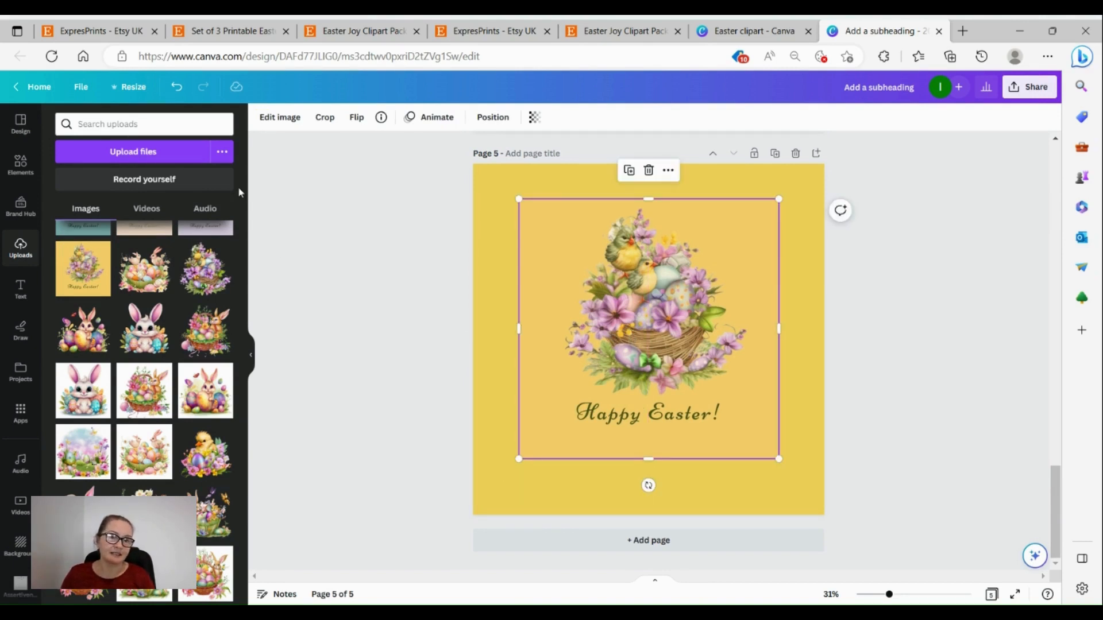
- Apply a Drop shadow to the card image on page 5 with Offset 4 and Blur 4
left_click(280, 117)
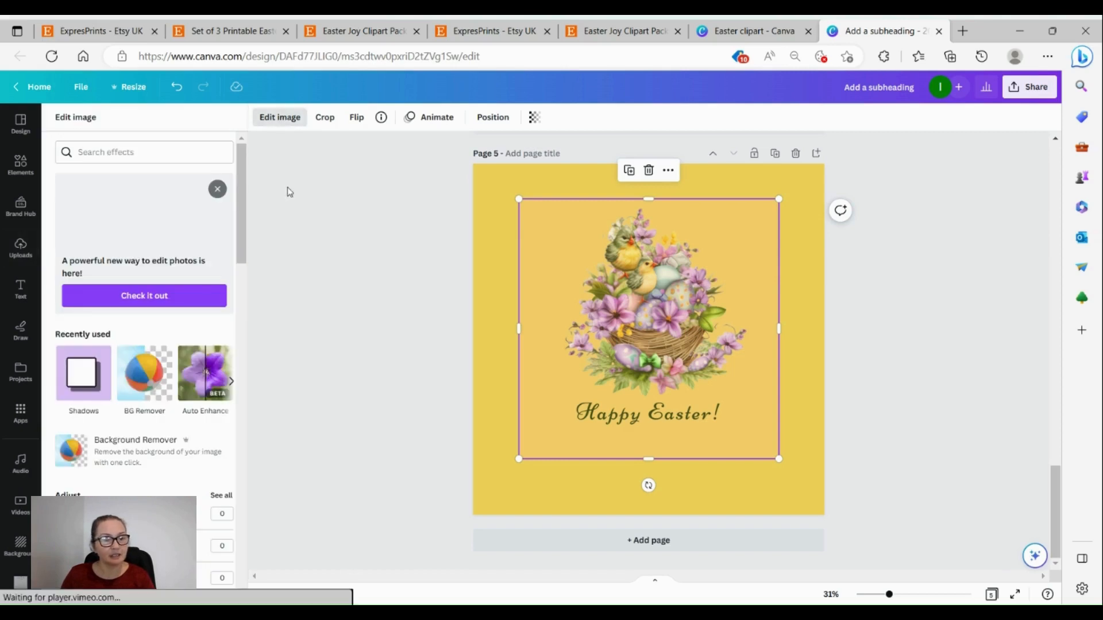
left_click(81, 382)
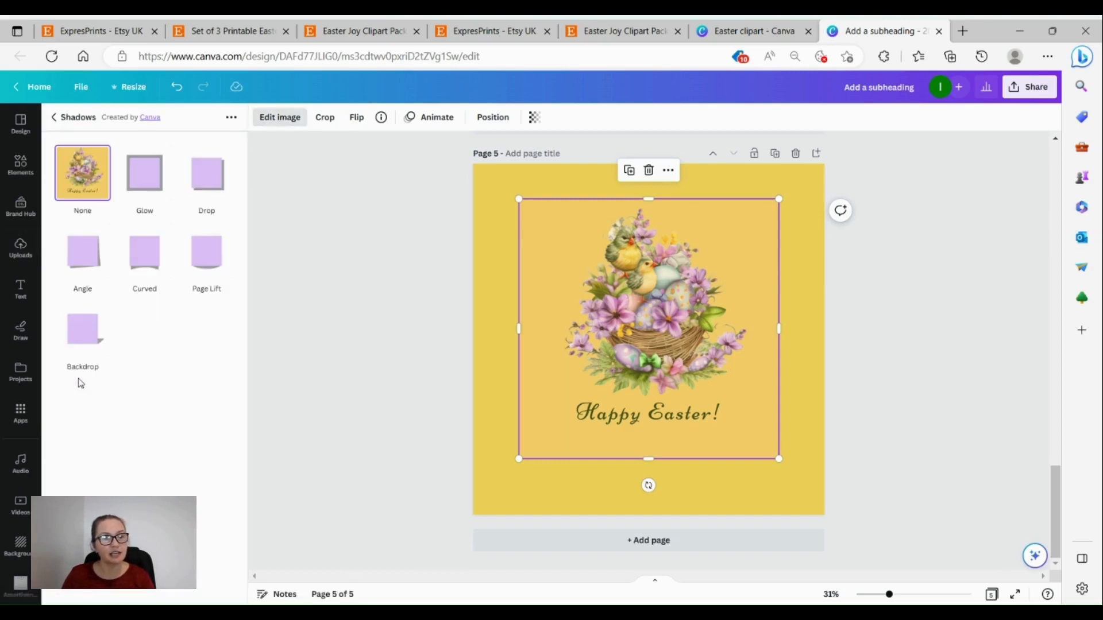
left_click(148, 188)
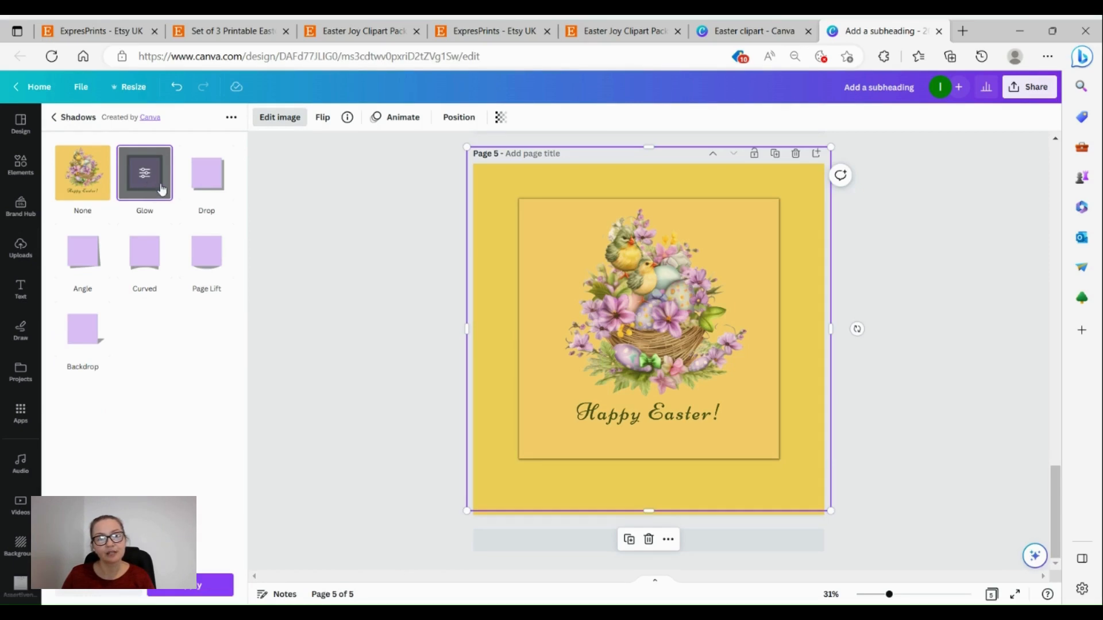
left_click(211, 183)
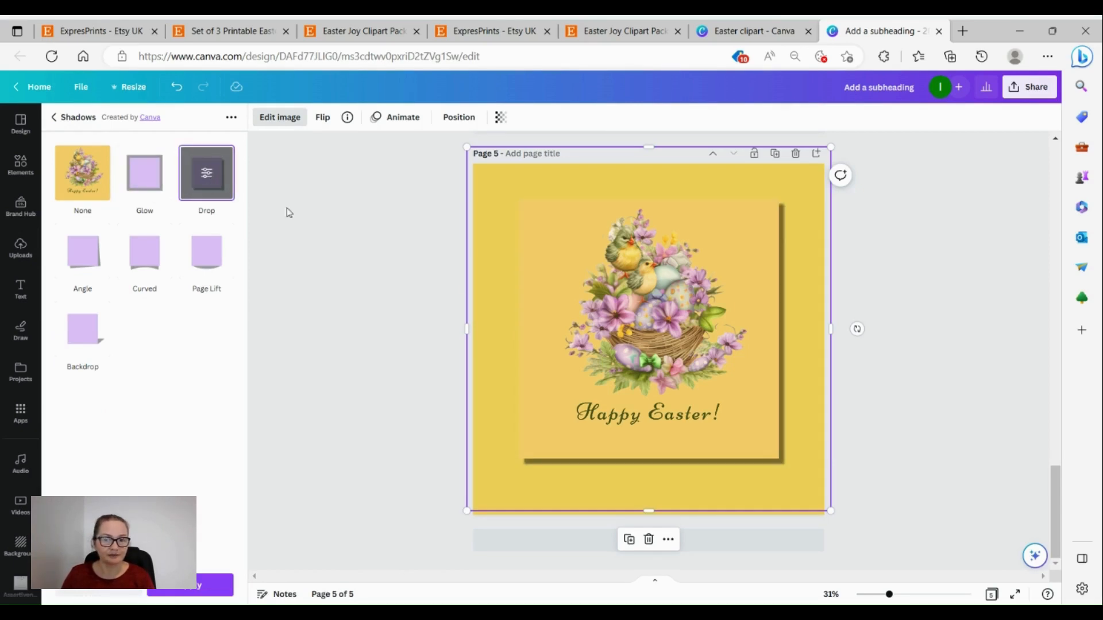
left_click(210, 177)
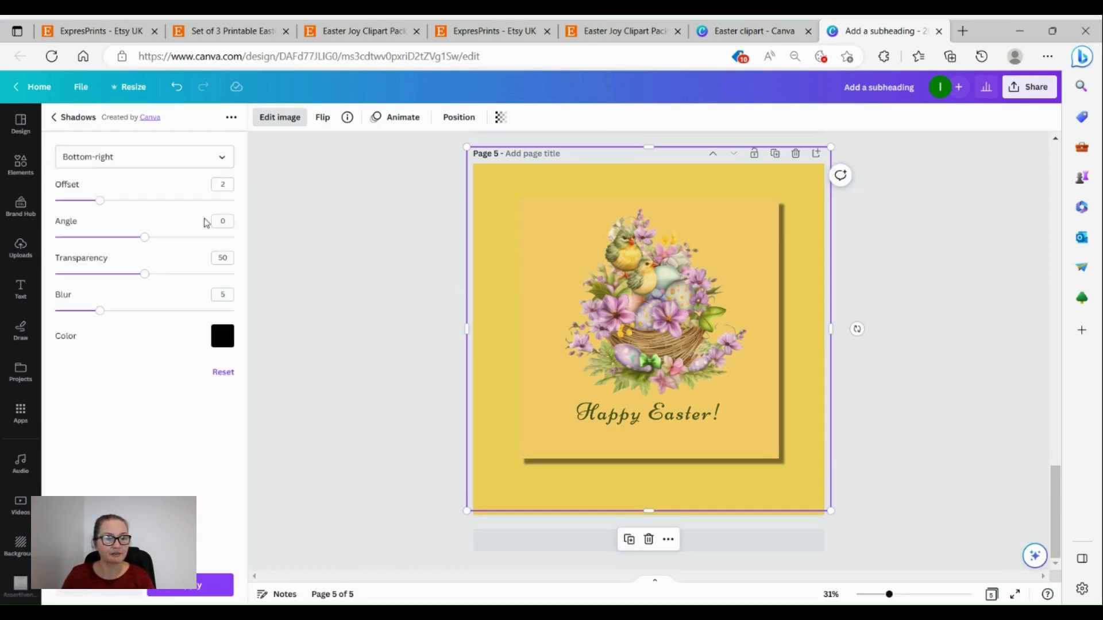
left_click_drag(102, 201, 145, 201)
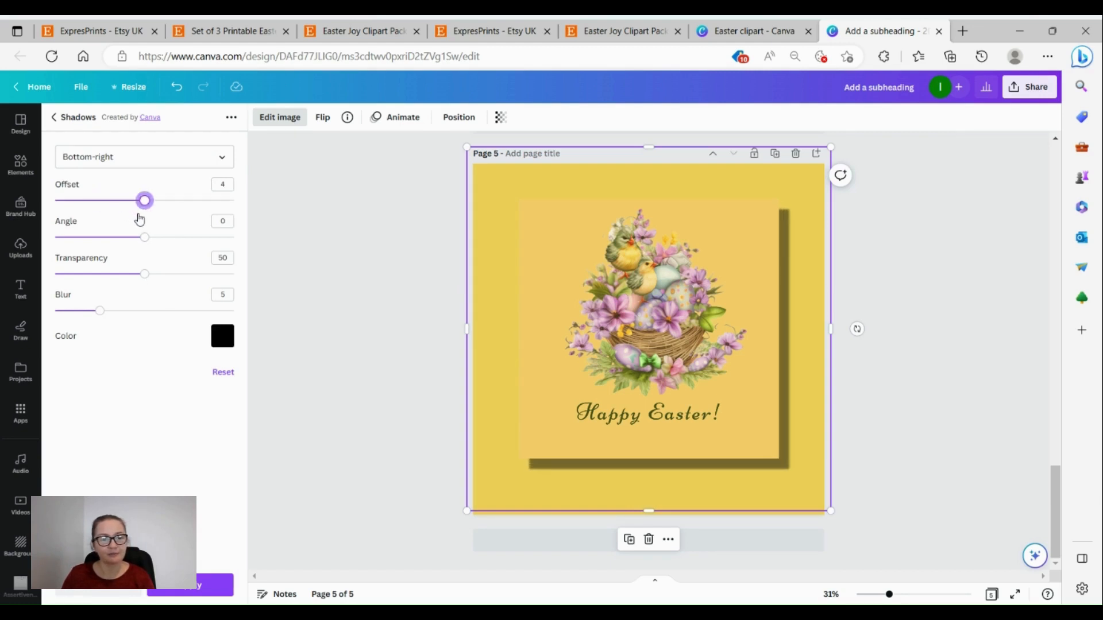
left_click_drag(100, 310, 91, 310)
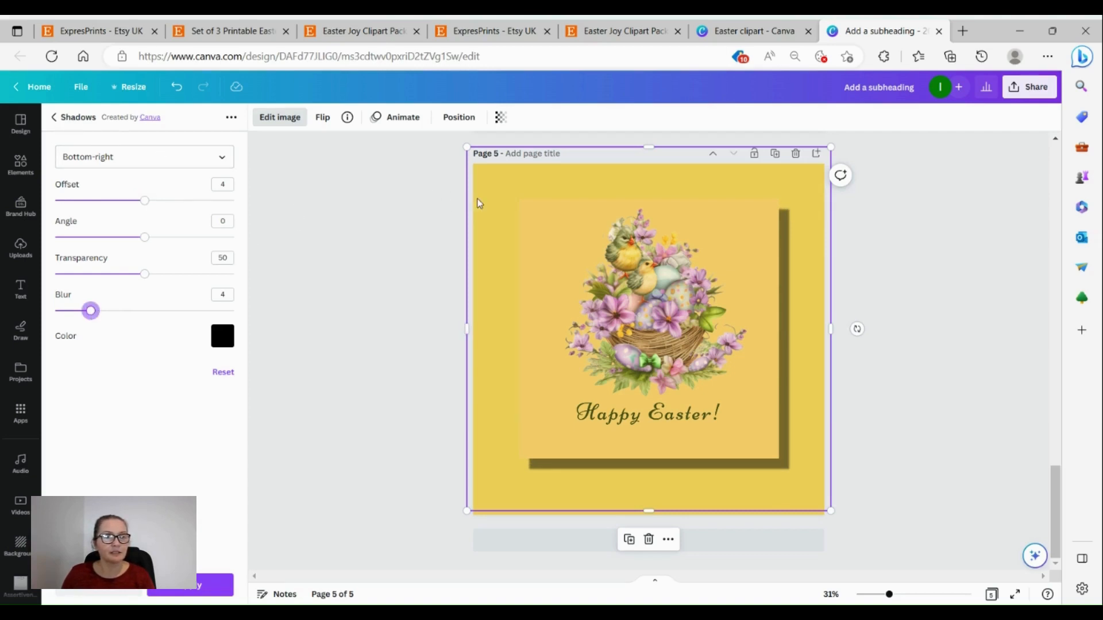
left_click(52, 120)
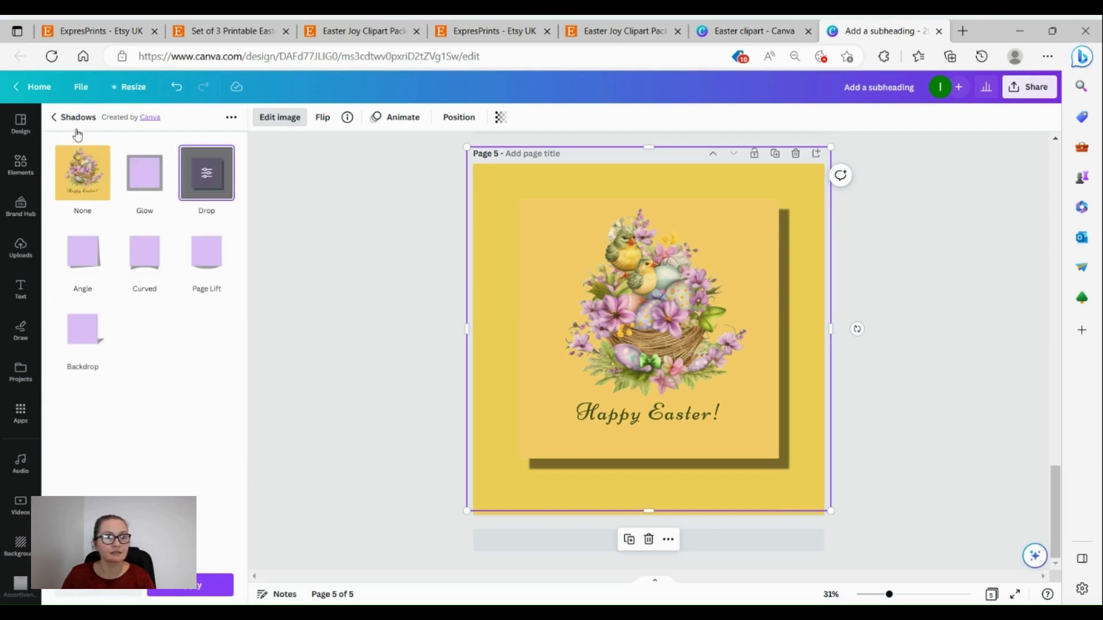
left_click(280, 120)
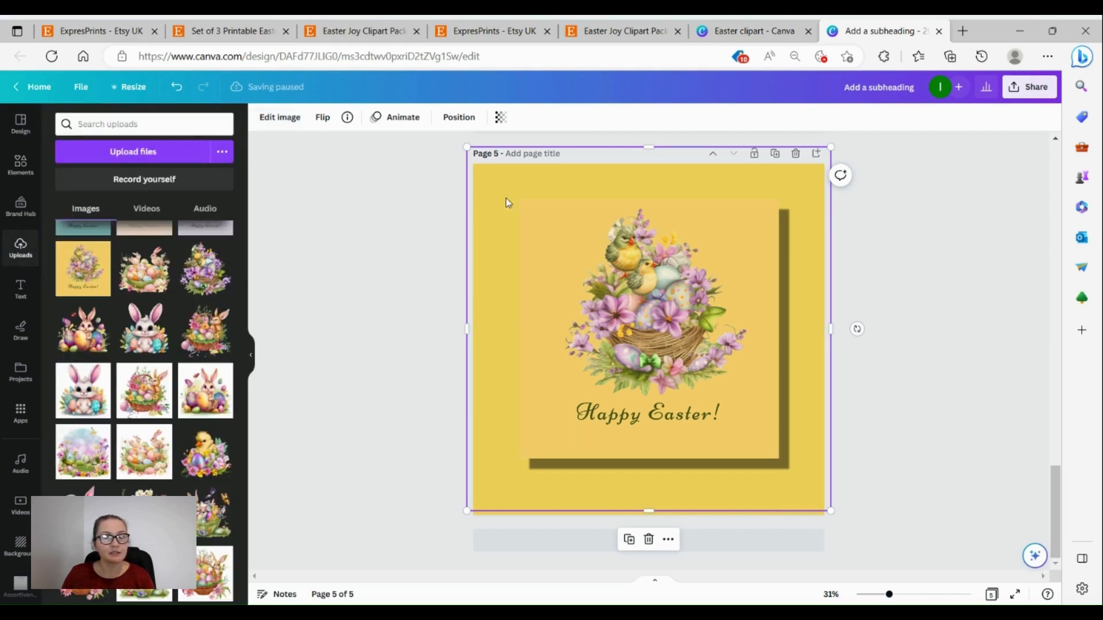
- Recolour page 5's background teal by cycling through the image palette colours
left_click(505, 313)
left_click(485, 424)
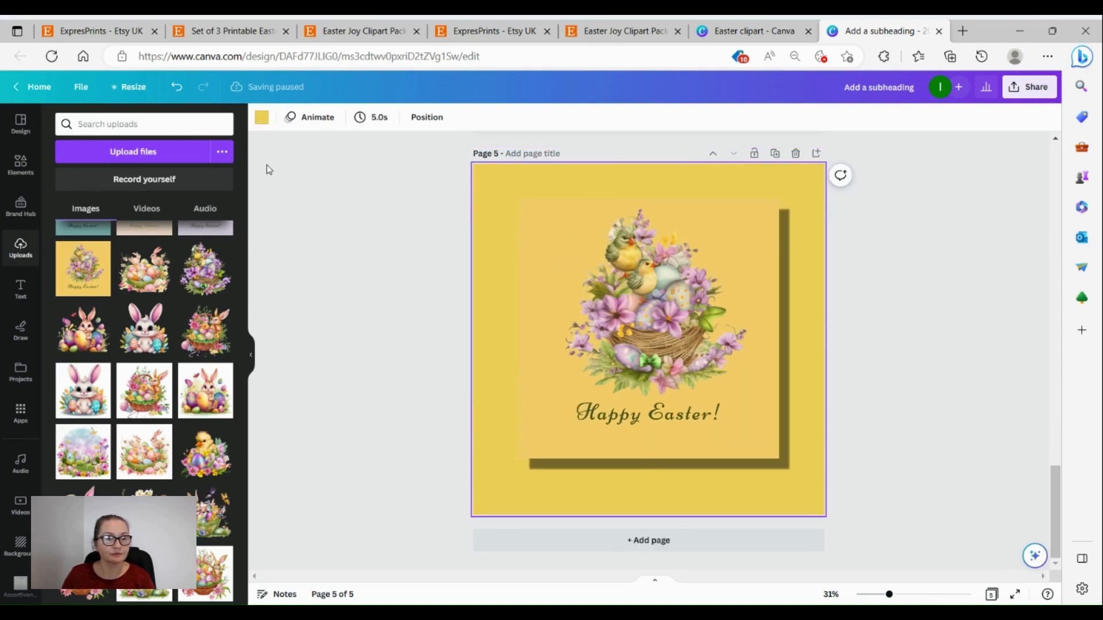
left_click(263, 118)
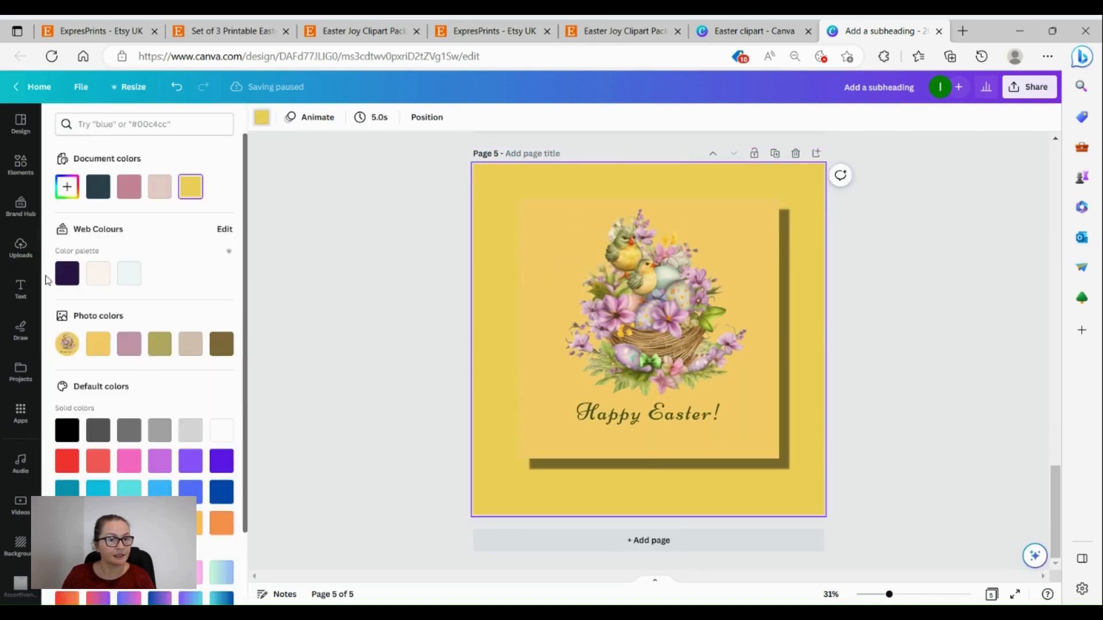
left_click(21, 125)
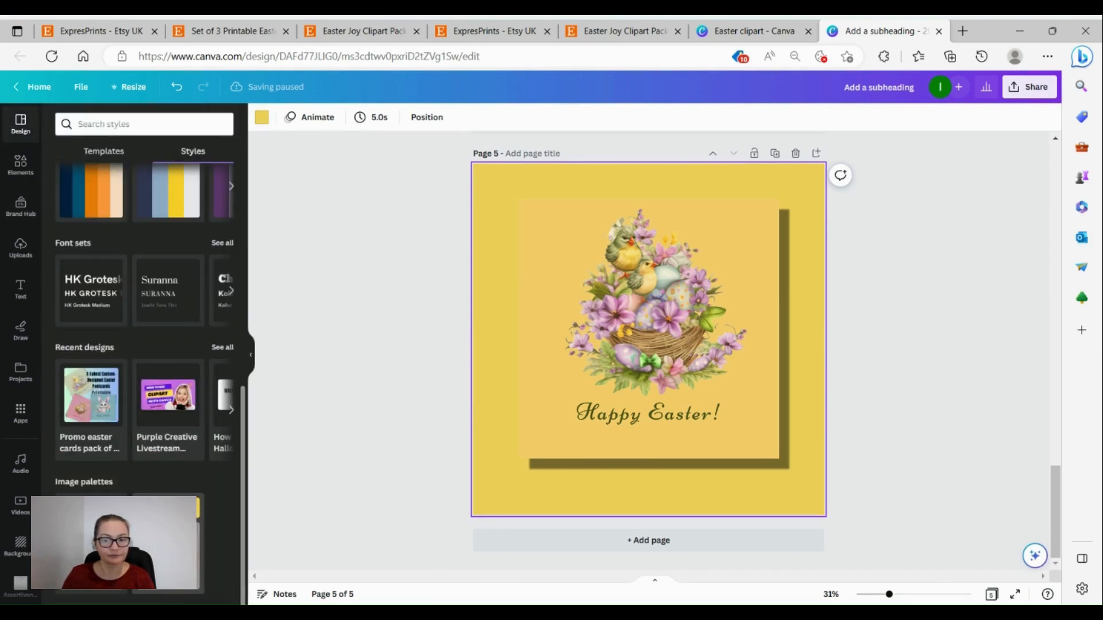
left_click(168, 540)
left_click(168, 540)
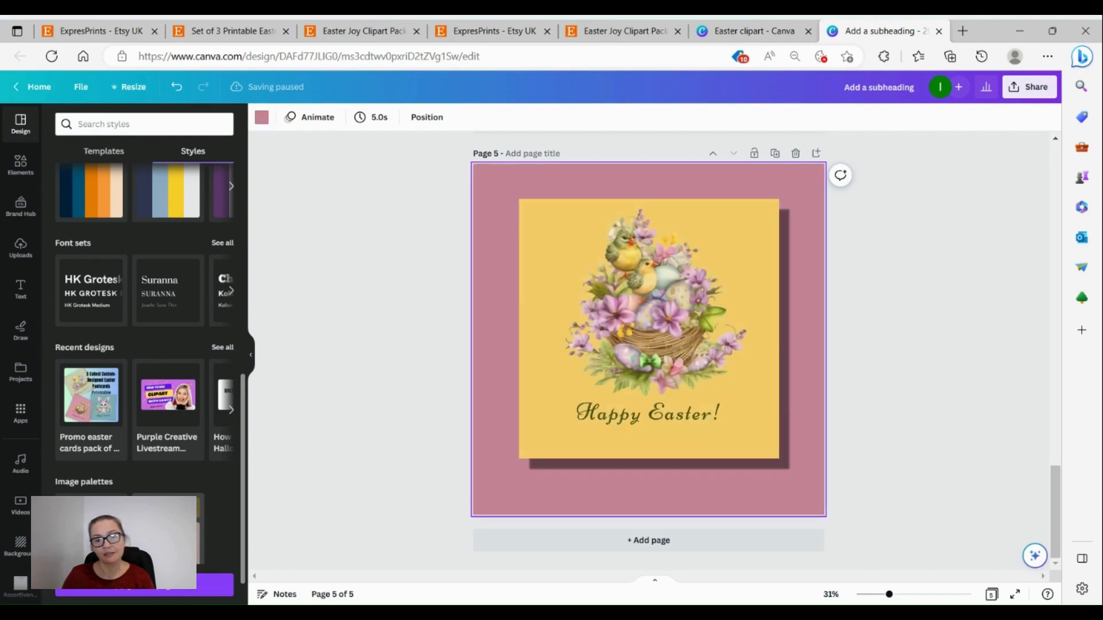
left_click(168, 540)
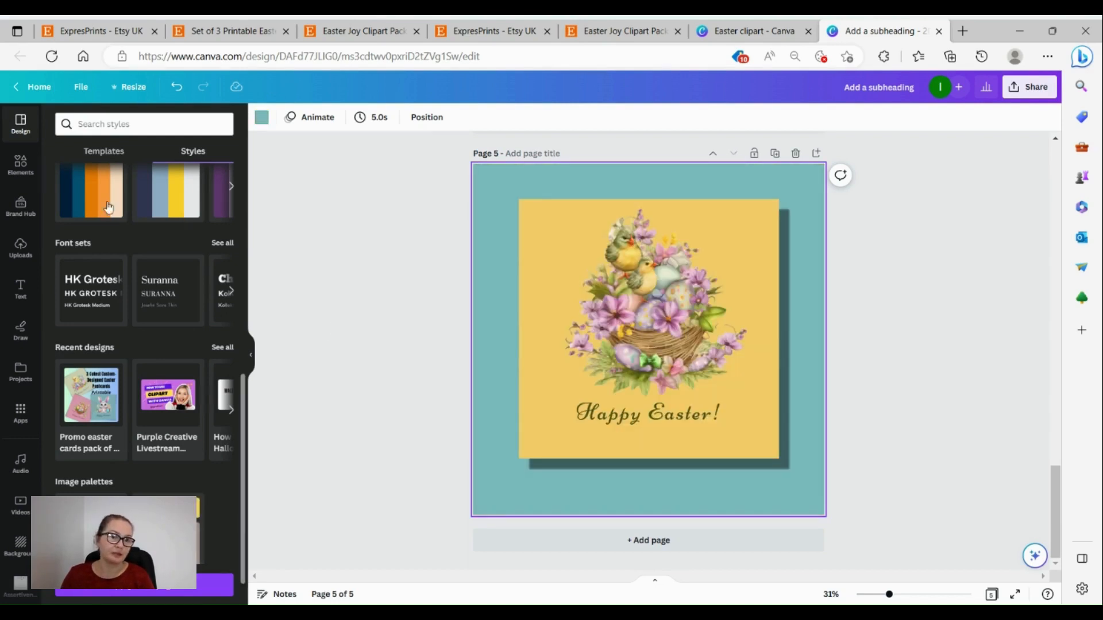
- Search the elements for "envelope" photos and add the brown airmail envelope with striped edges to page 5
left_click(16, 177)
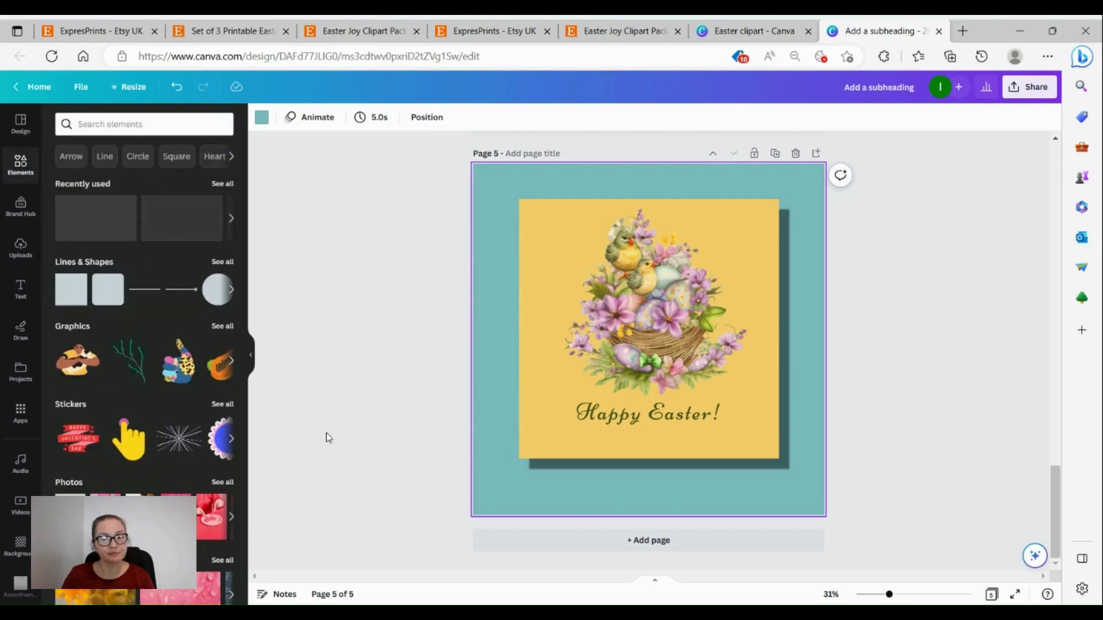
left_click(105, 125)
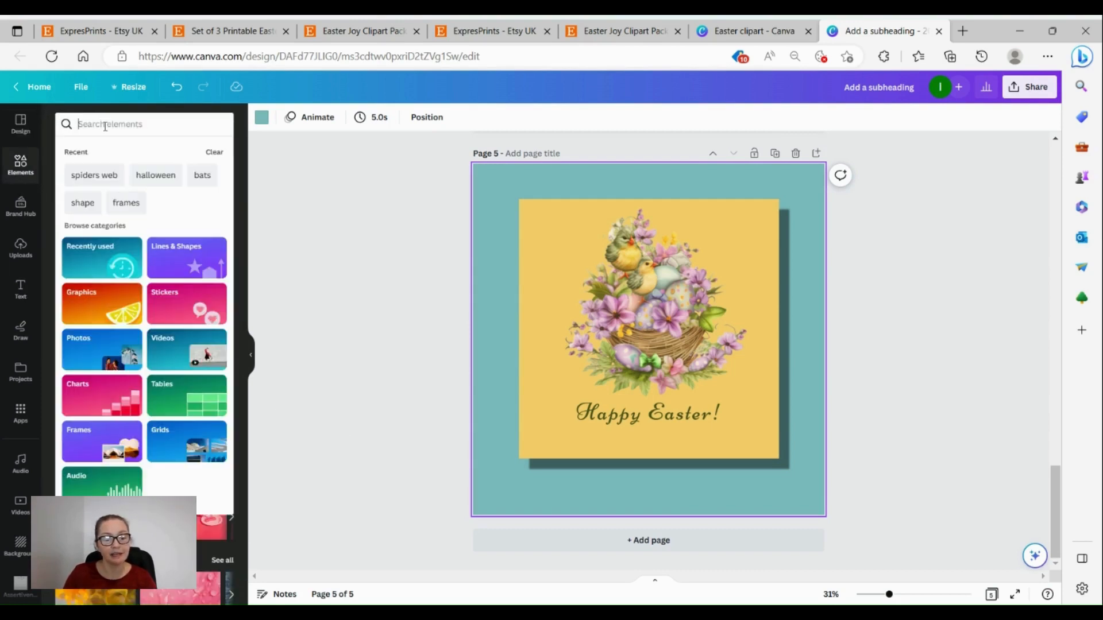
type("envelope")
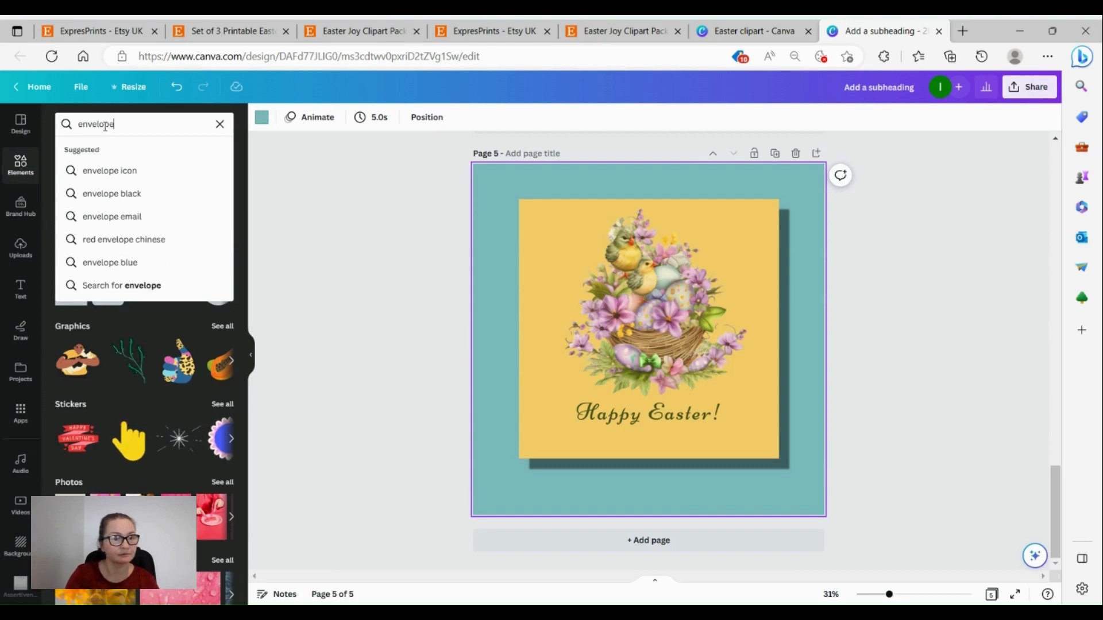
key("Return")
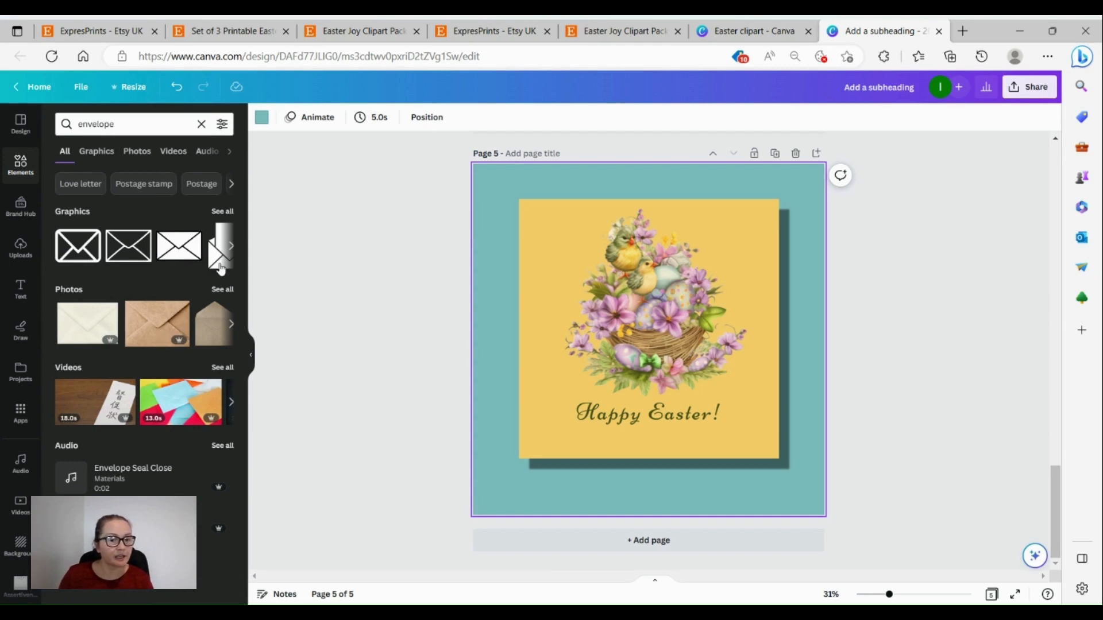
left_click(223, 290)
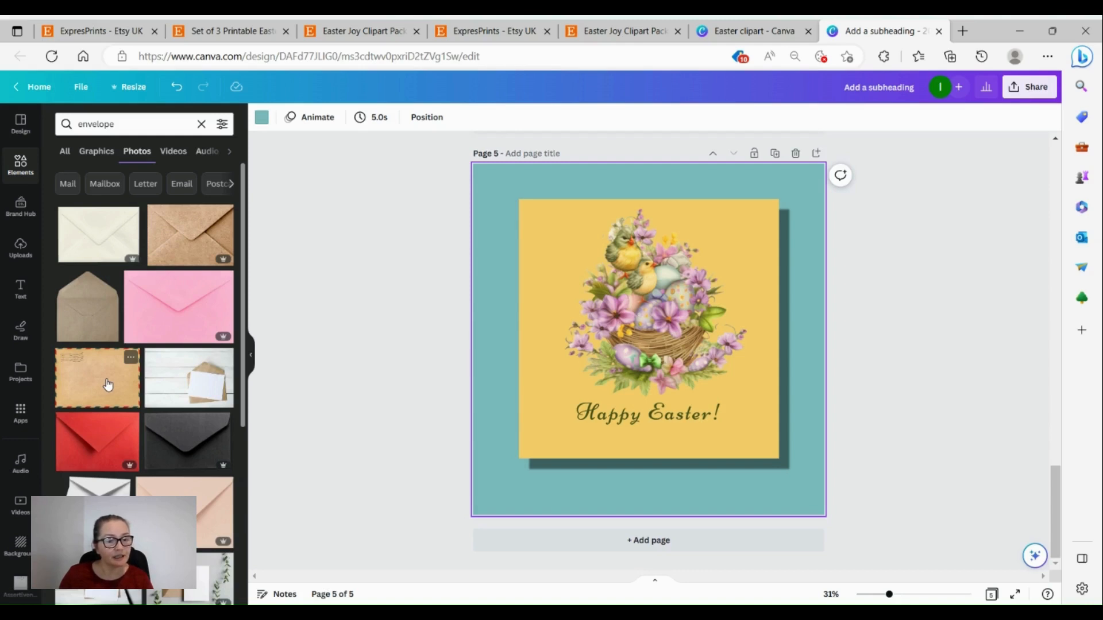
left_click(108, 385)
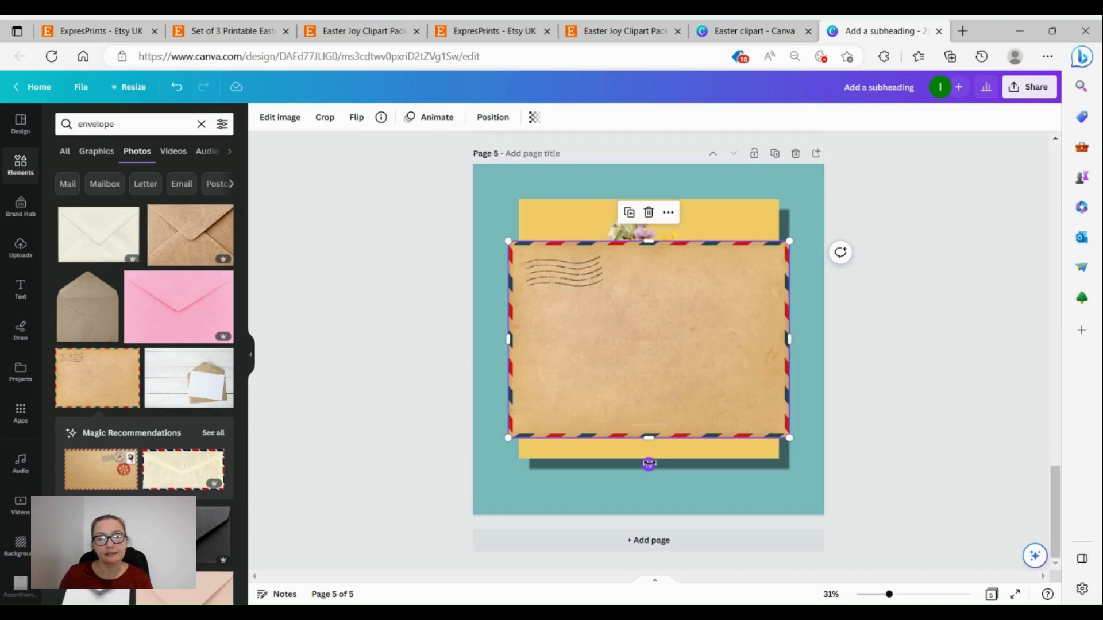
- Rotate the envelope to a slightly tilted upright position, offset it to the card's right, and send it behind the card
left_click_drag(648, 464, 456, 322)
left_click_drag(602, 331, 696, 318)
left_click_drag(568, 302, 551, 296)
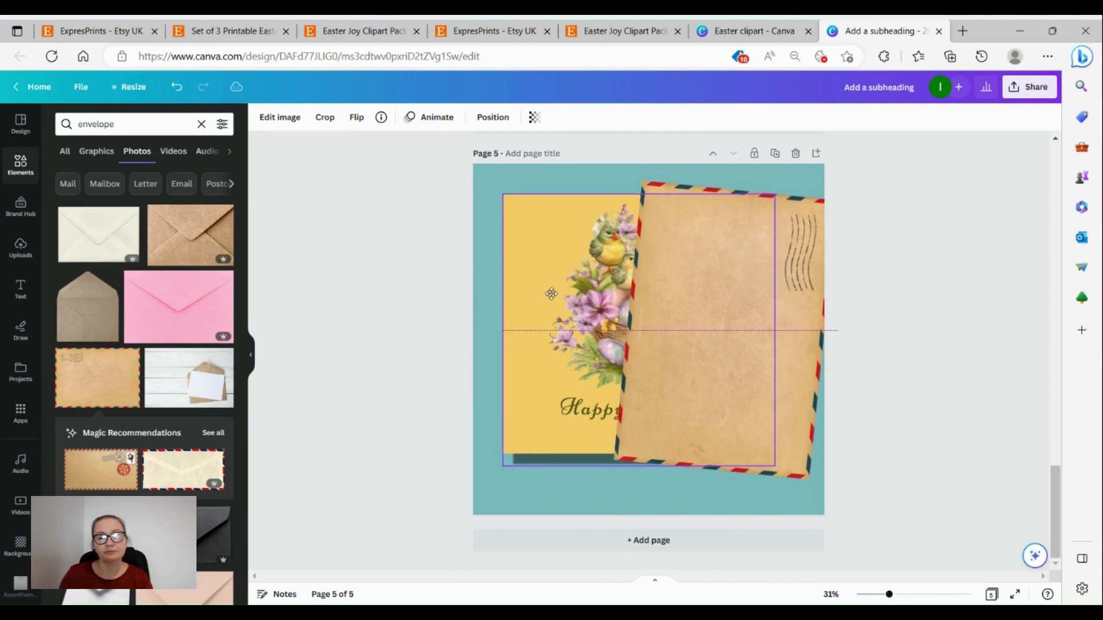
left_click(677, 302)
right_click(741, 301)
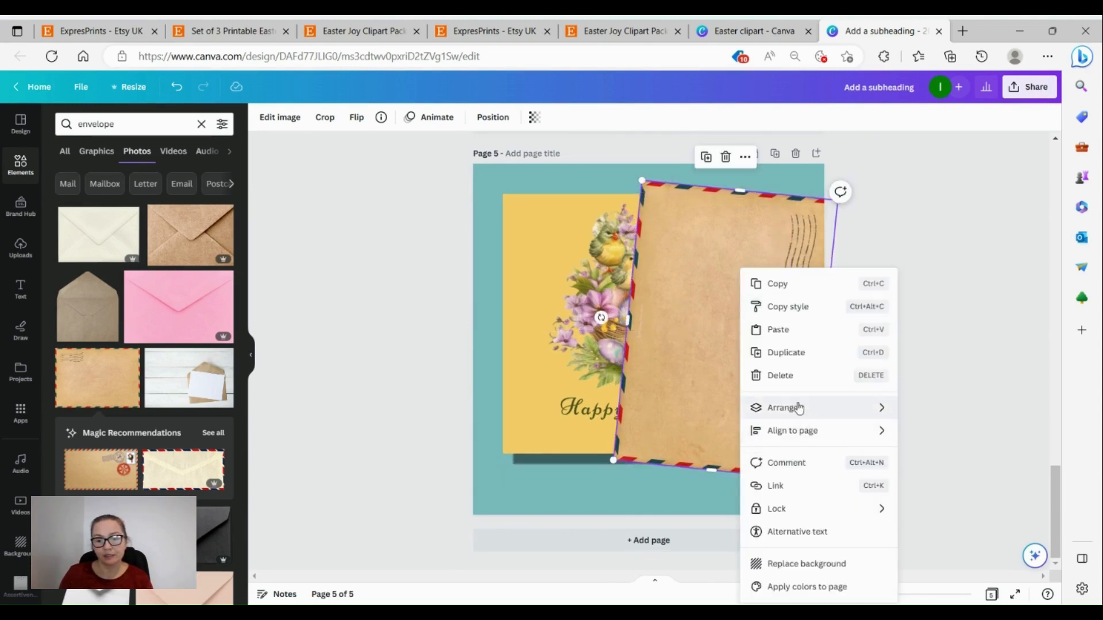
mouse_move(795, 406)
left_click(648, 458)
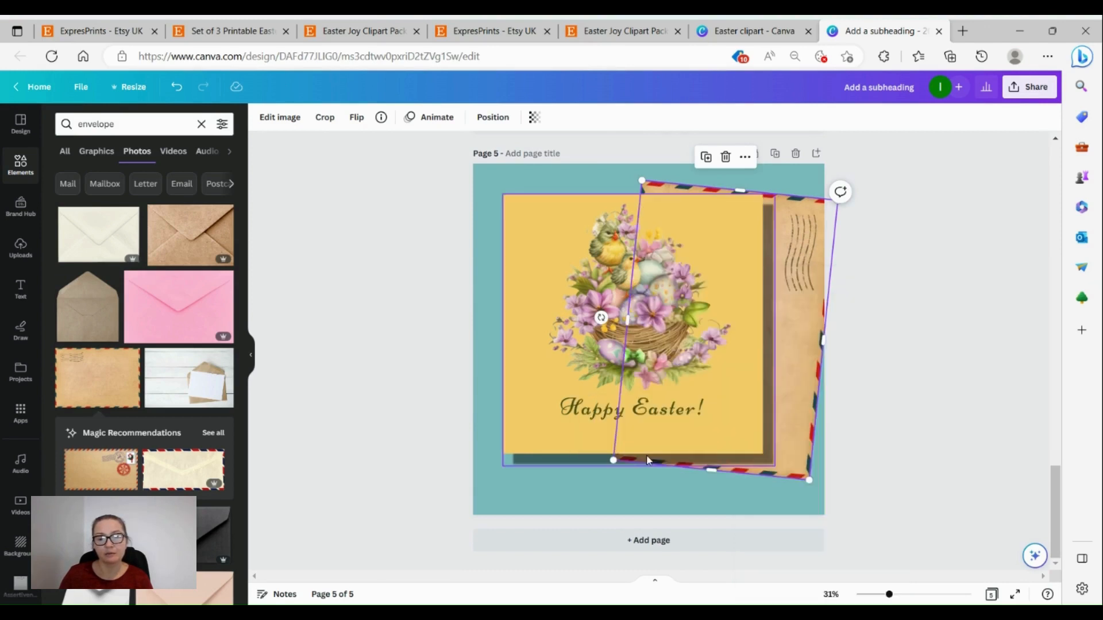
left_click(931, 389)
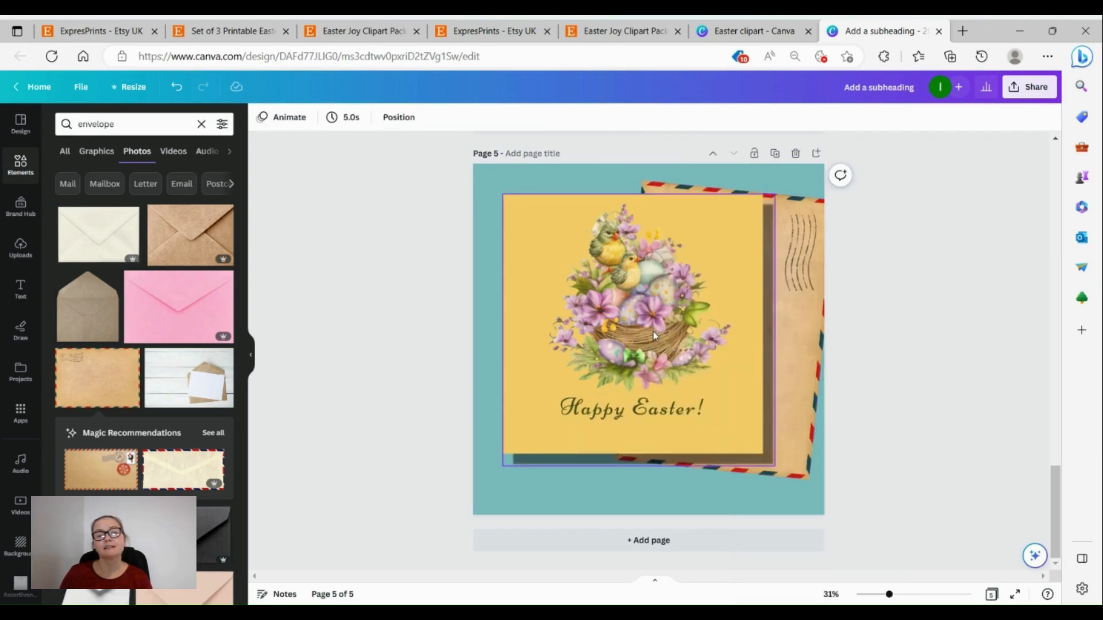
- Fine-tune the card and envelope positions so the card sits lower left and the envelope reaches the page's right edge
left_click_drag(653, 333, 645, 342)
left_click_drag(792, 322, 772, 310)
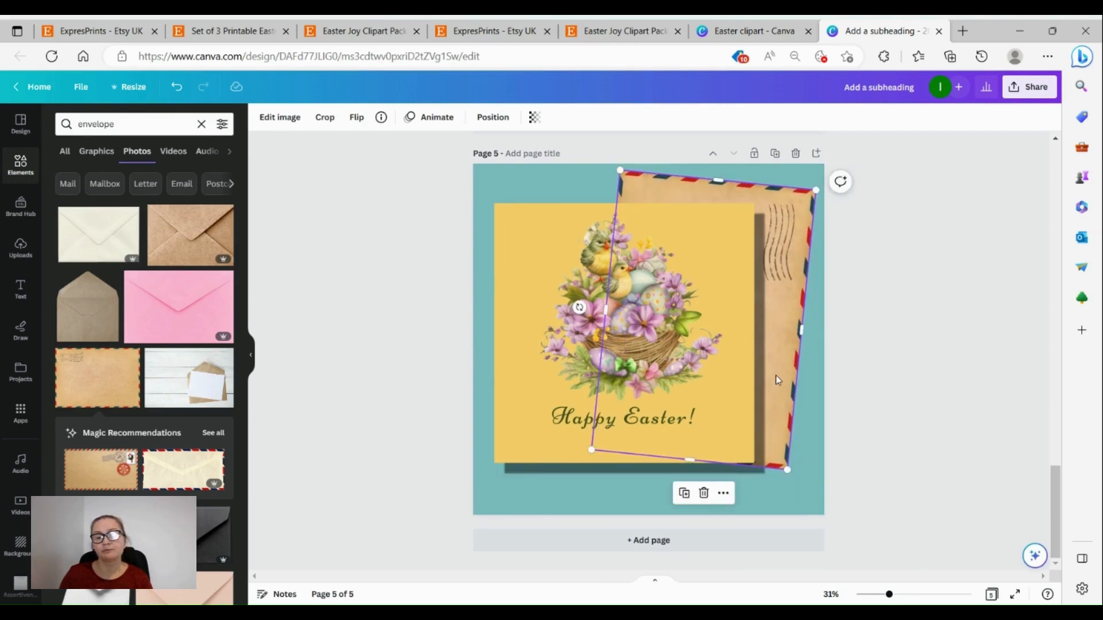
left_click_drag(776, 379, 779, 382)
left_click(918, 386)
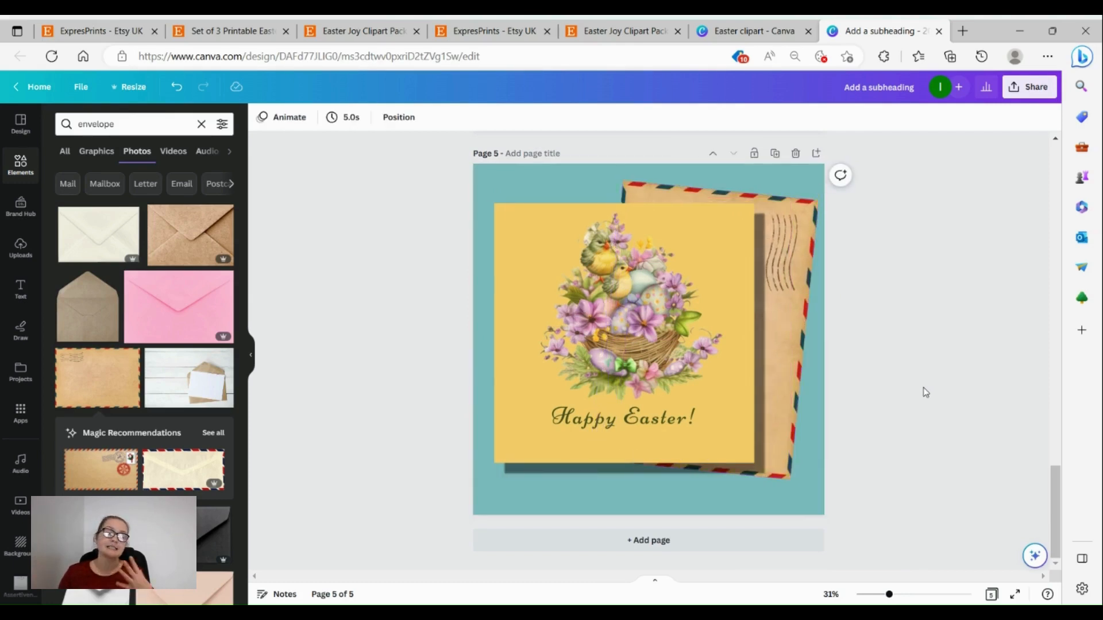
left_click_drag(636, 188, 654, 184)
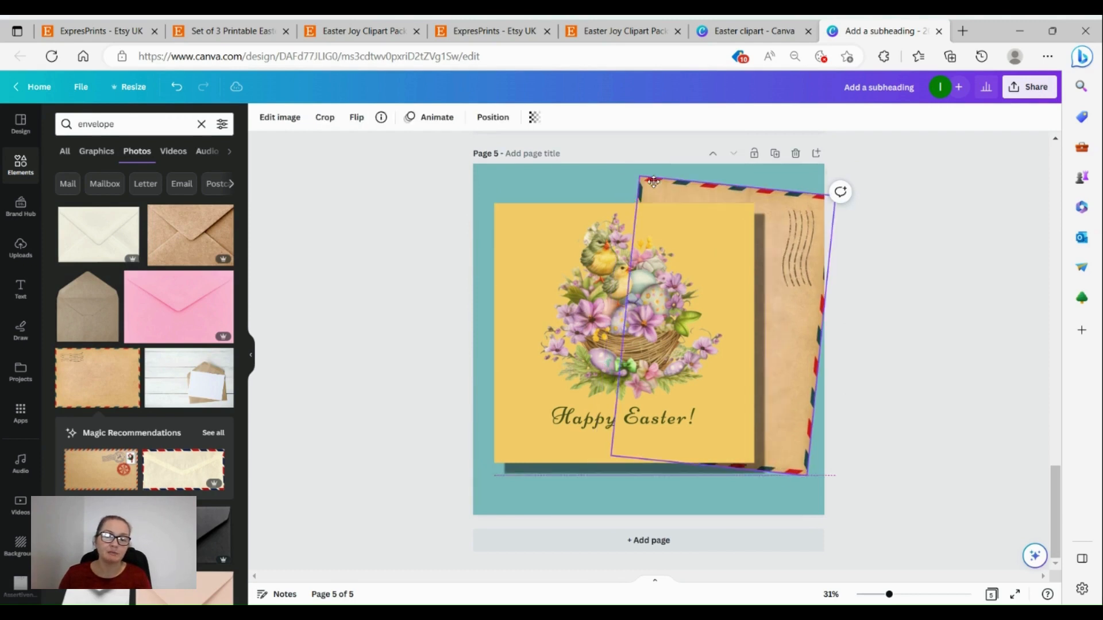
left_click(916, 309)
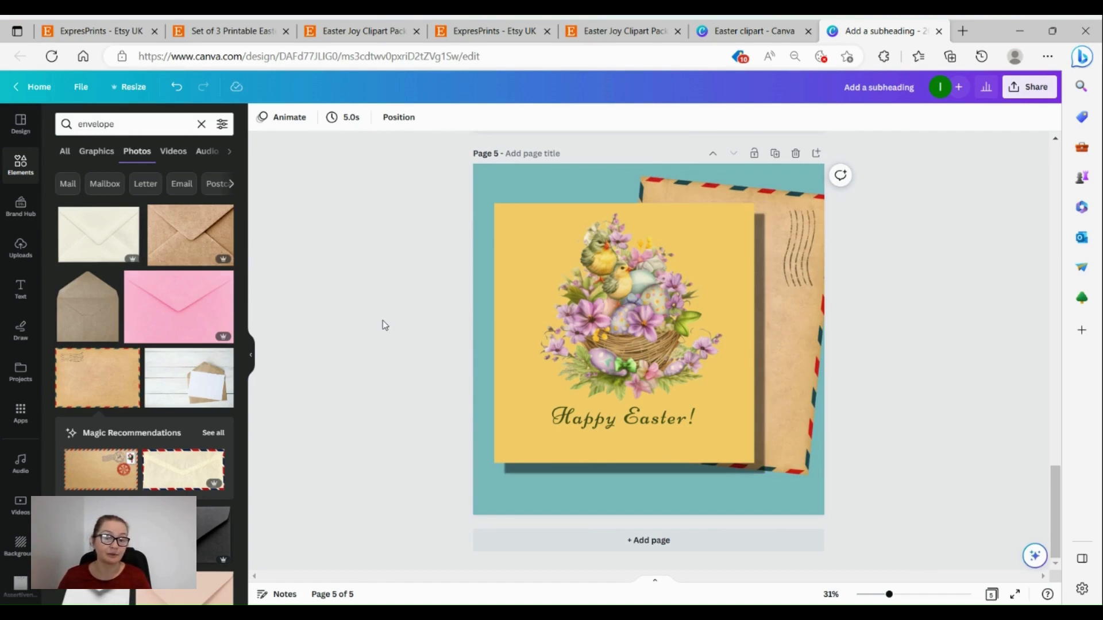
left_click_drag(562, 370, 565, 373)
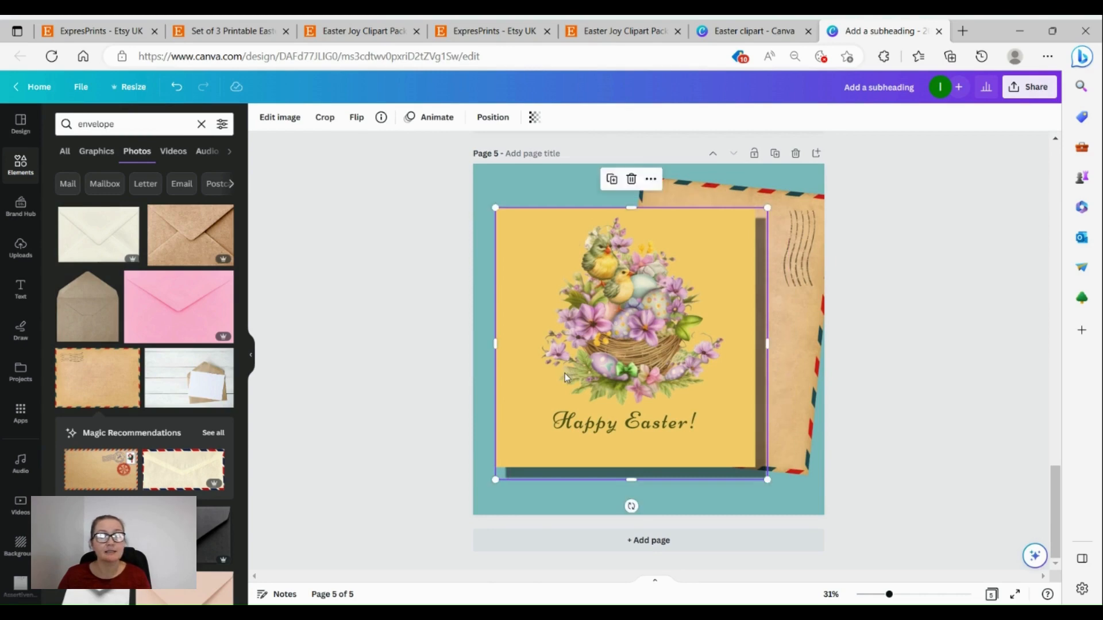
left_click(405, 328)
scroll(402, 330, "up", 6)
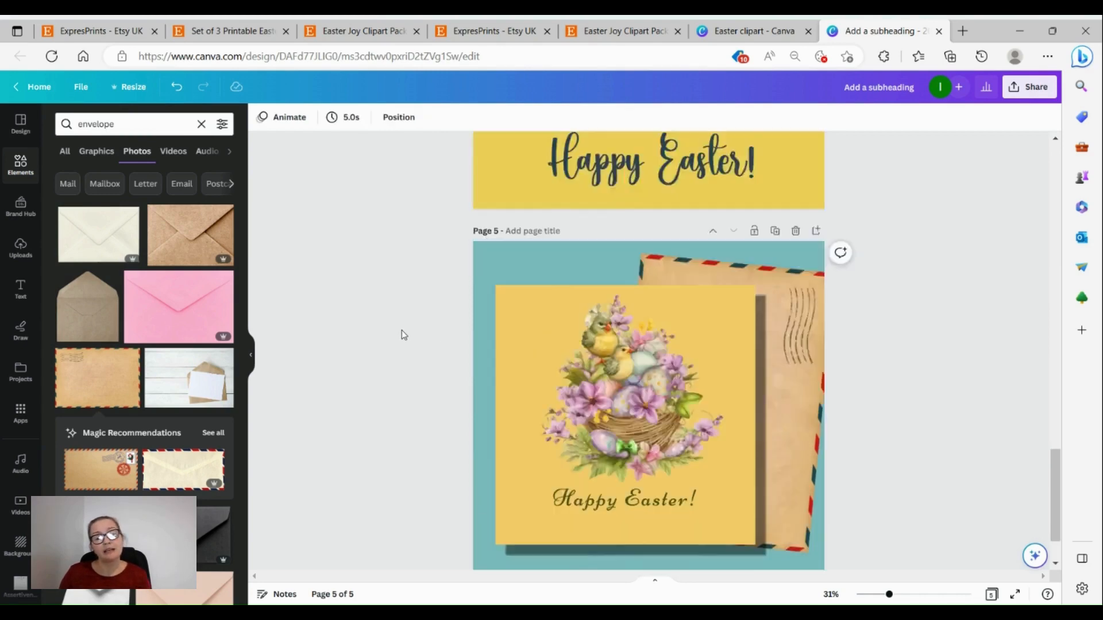
scroll(649, 441, "down", 6)
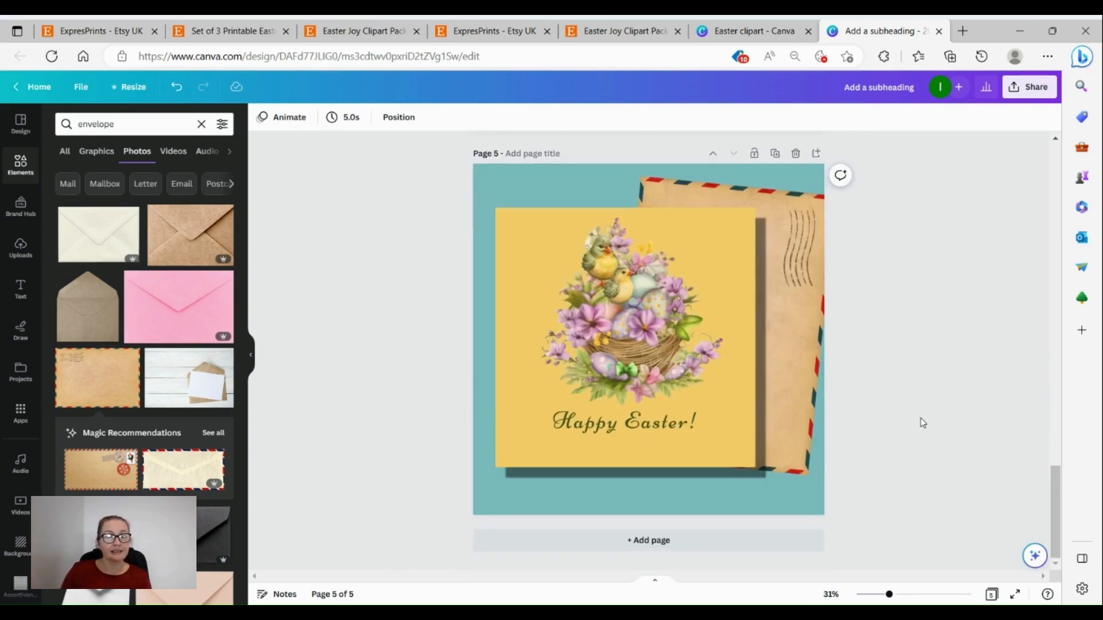
left_click(1027, 87)
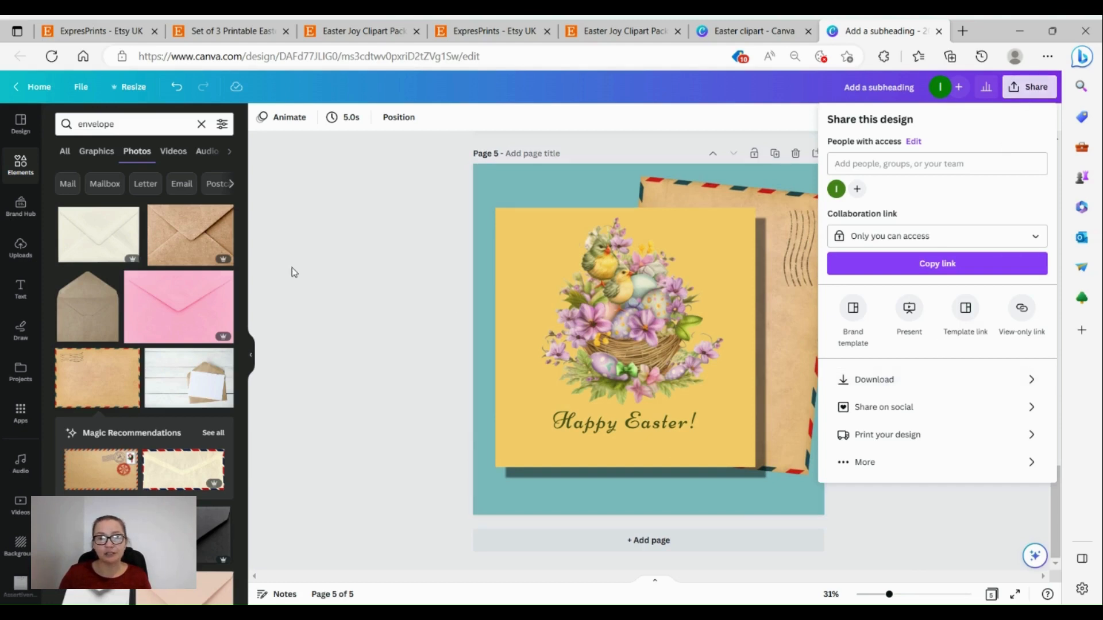
left_click(324, 277)
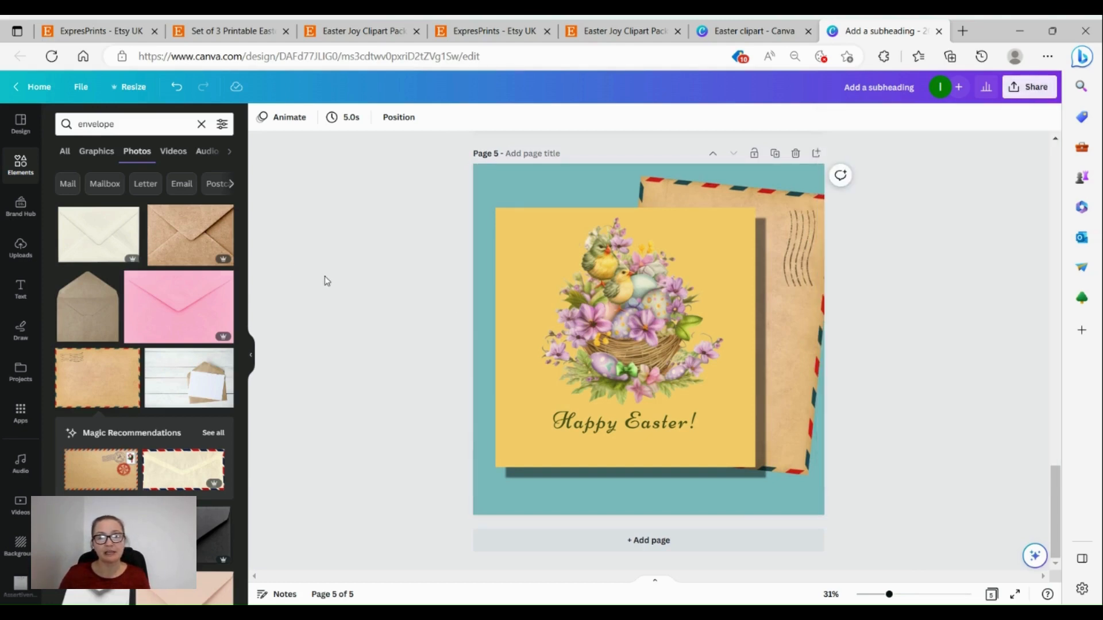